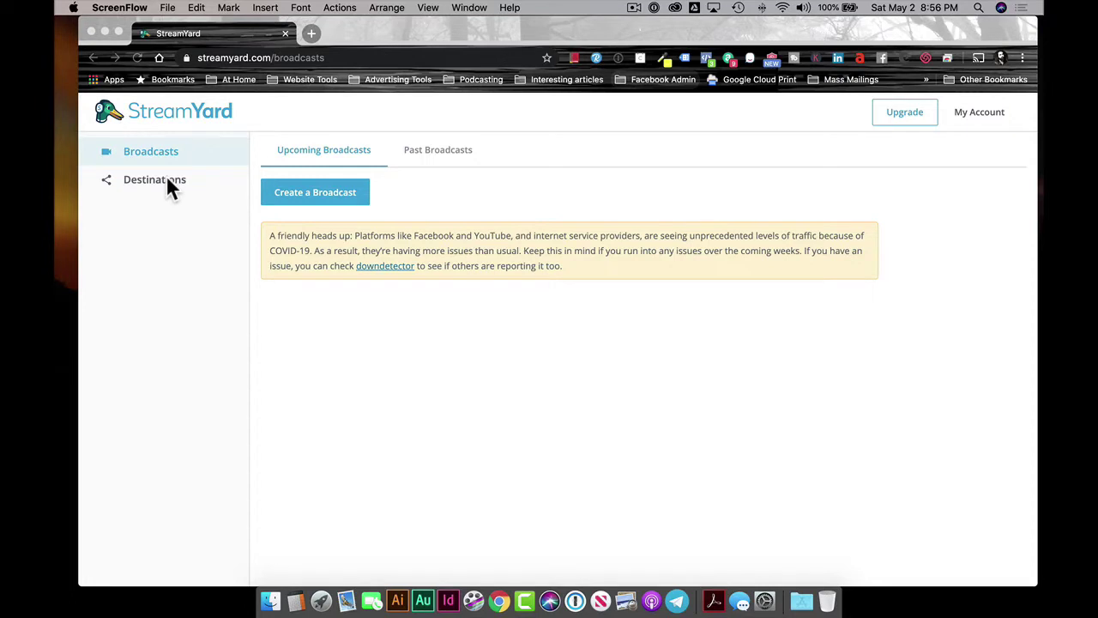
Review the streaming destinations that can be added and the Google account choice for connecting a YouTube channel
left_click(153, 184)
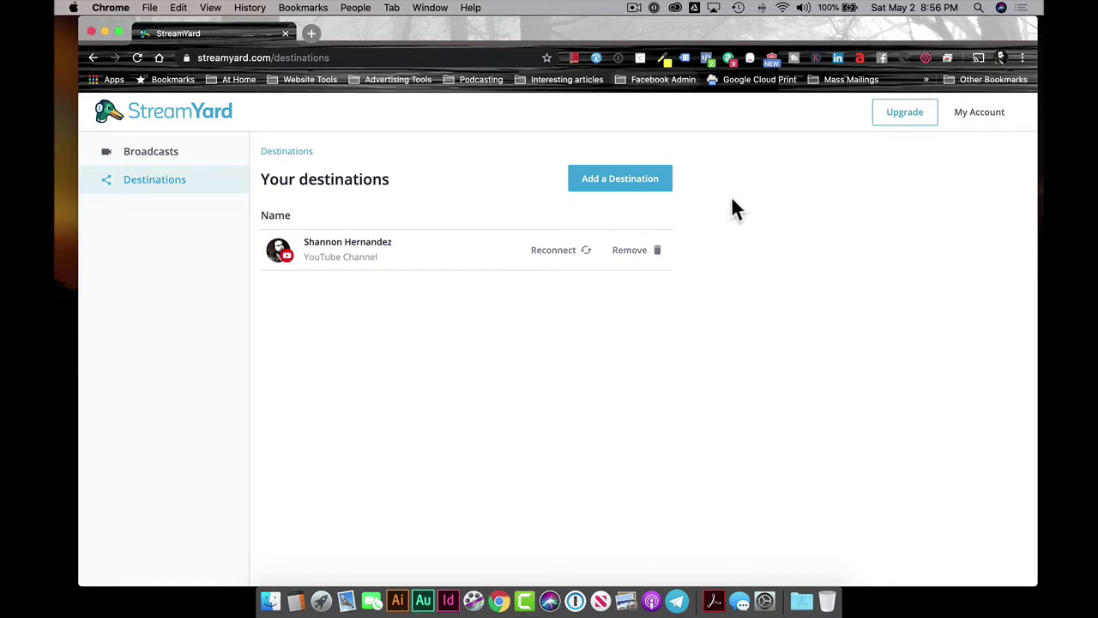
left_click(614, 184)
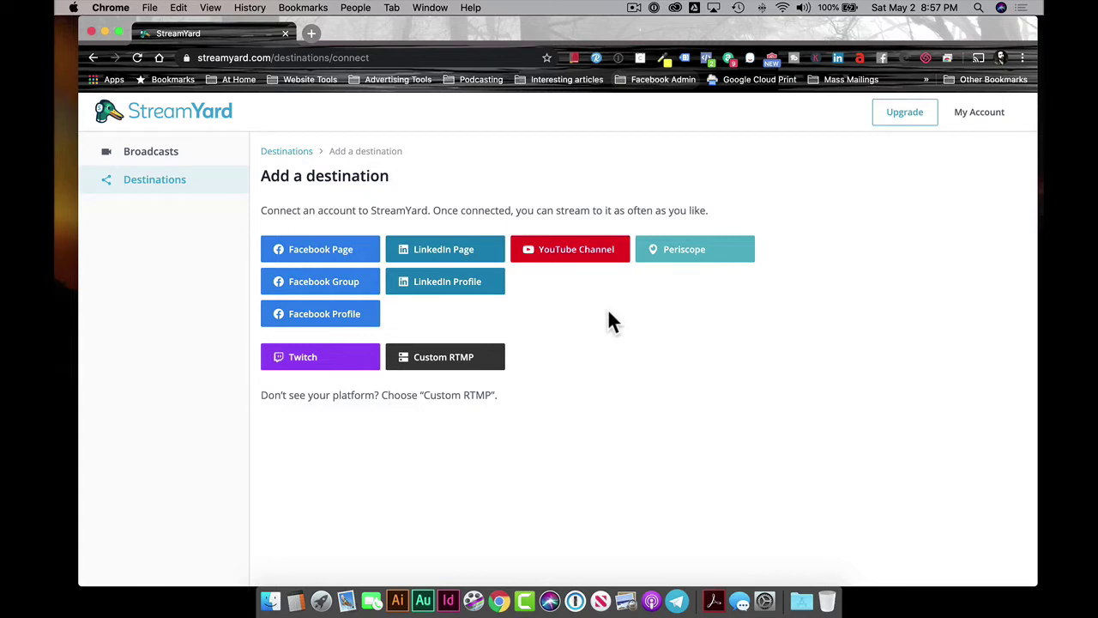
left_click(596, 257)
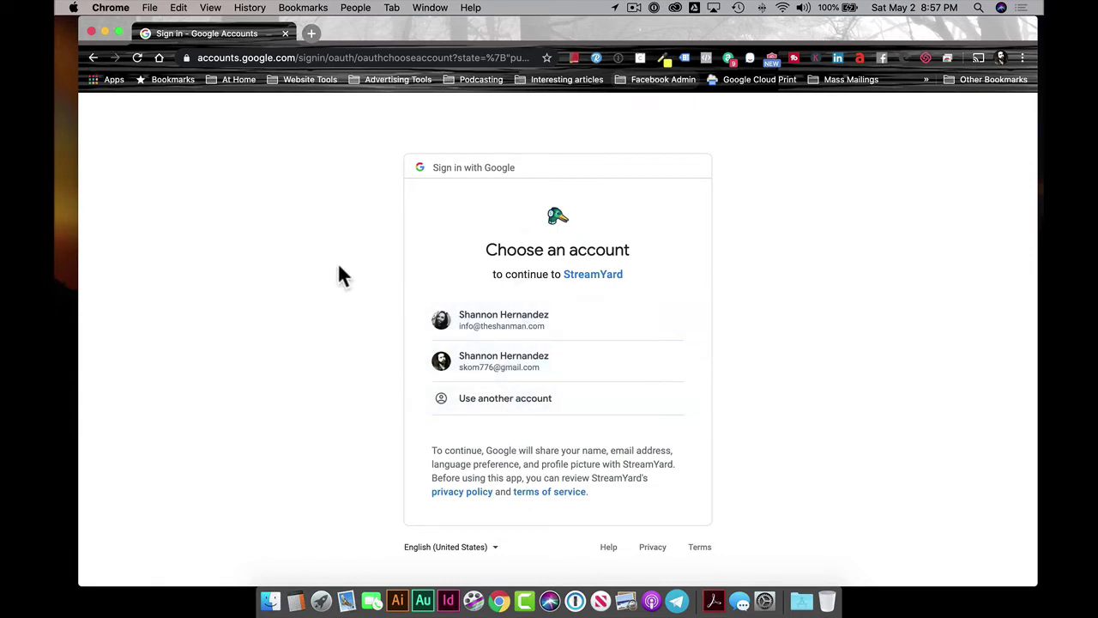
left_click(92, 57)
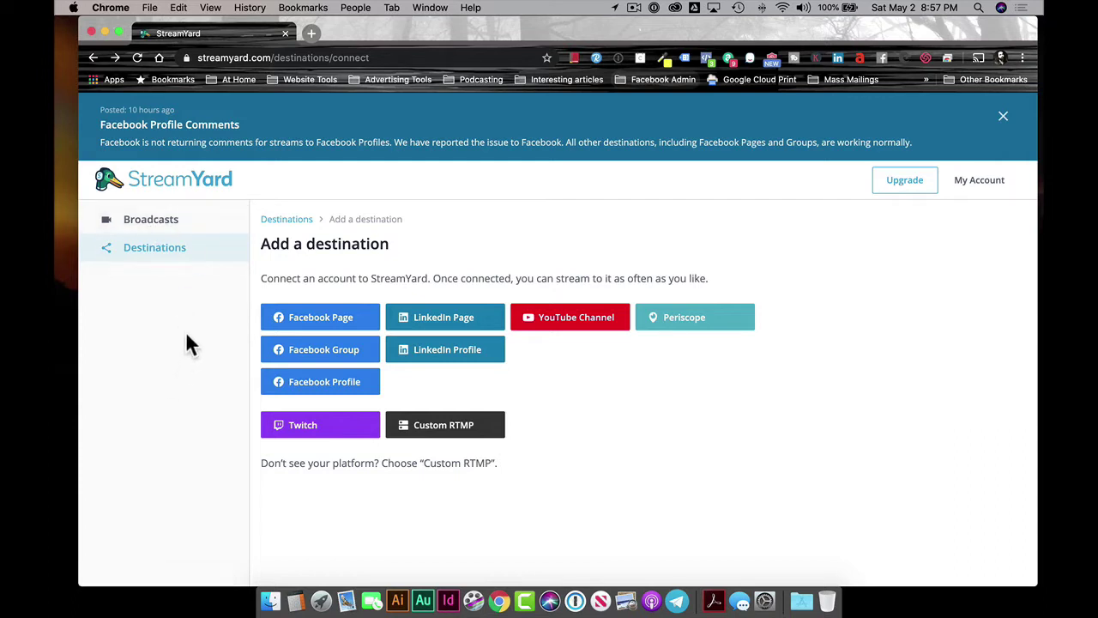
Delete the past broadcast "YouTube Video Test"
left_click(163, 225)
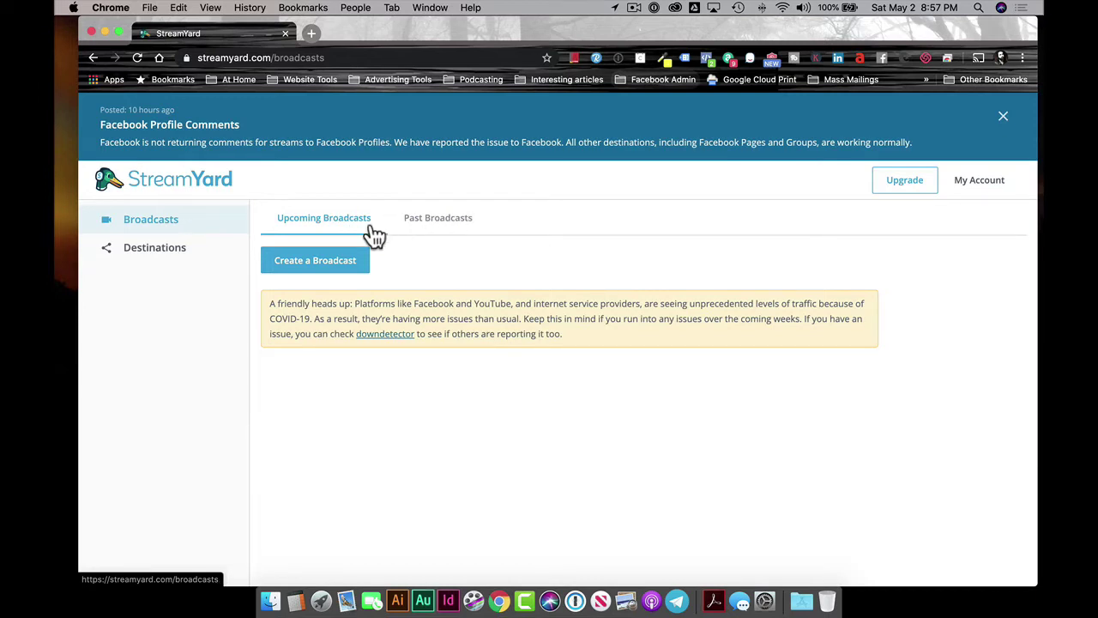
left_click(446, 225)
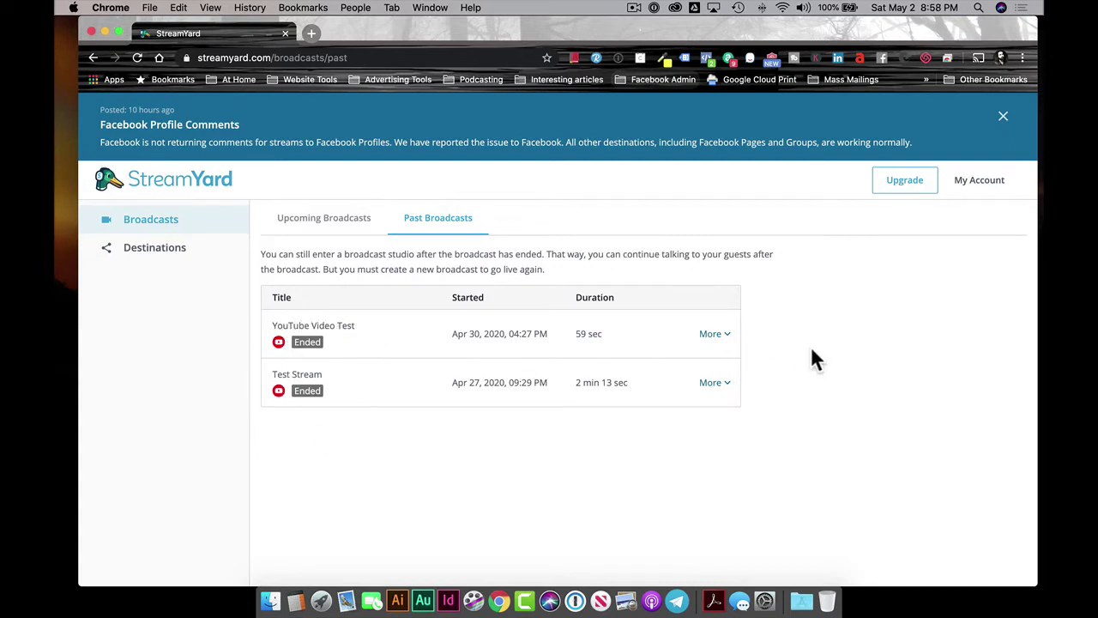
left_click(728, 335)
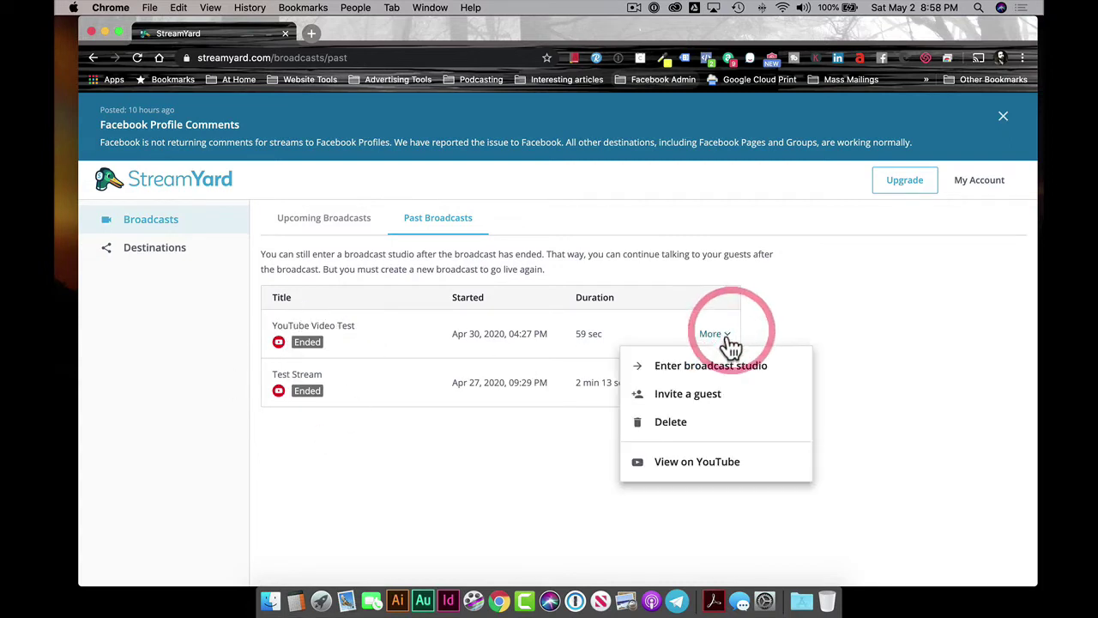
left_click(672, 422)
left_click(460, 345)
left_click(549, 385)
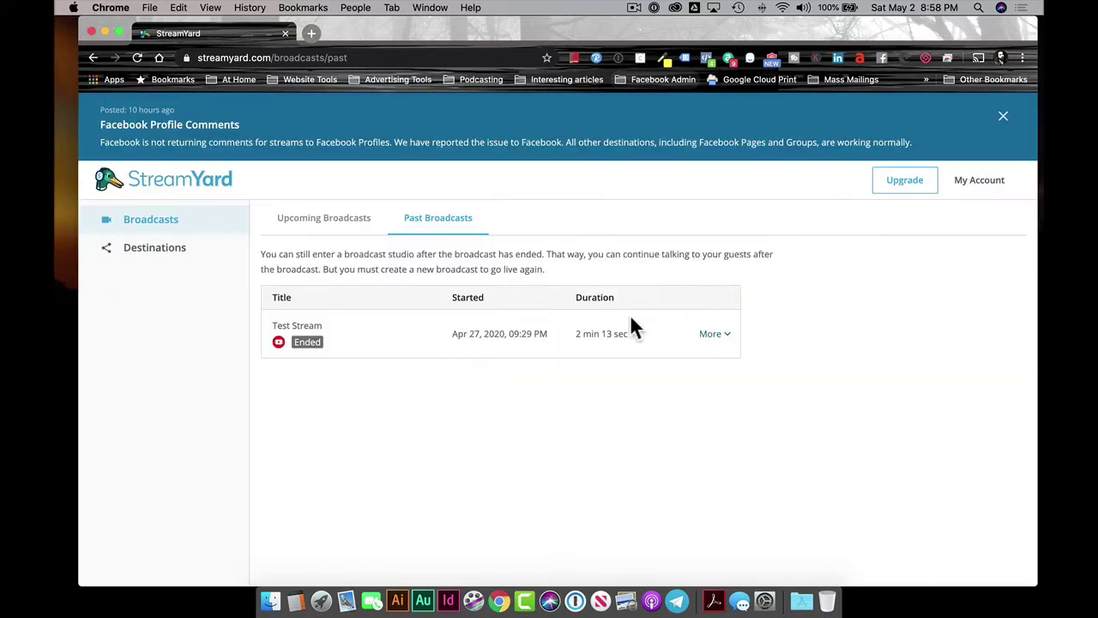
Delete the past broadcast "Test Stream"
left_click(723, 336)
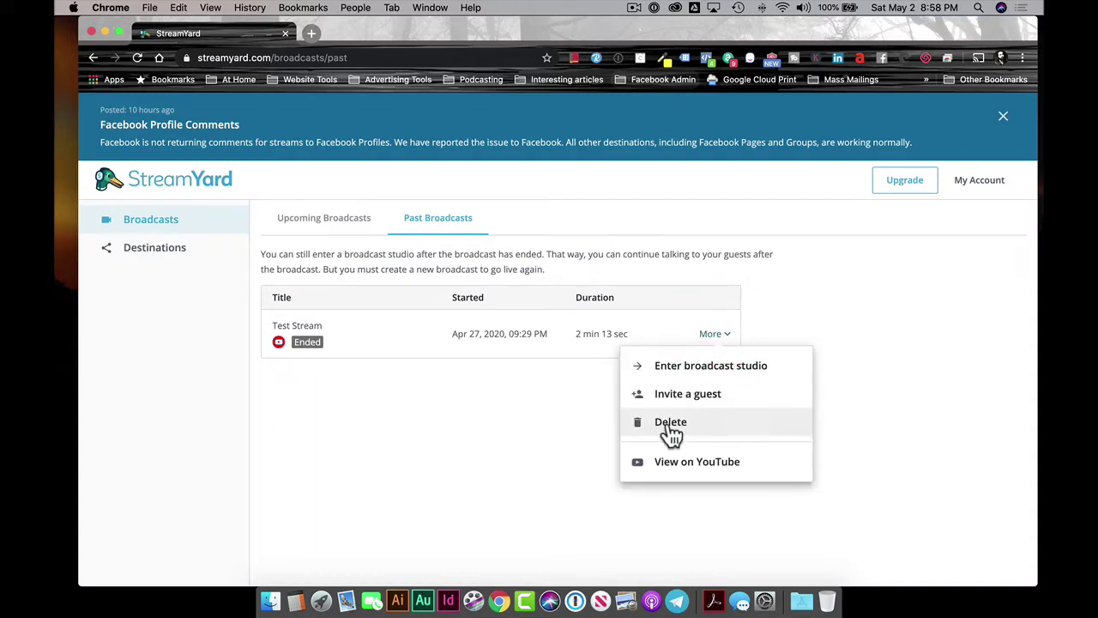
left_click(670, 421)
left_click(462, 345)
left_click(544, 385)
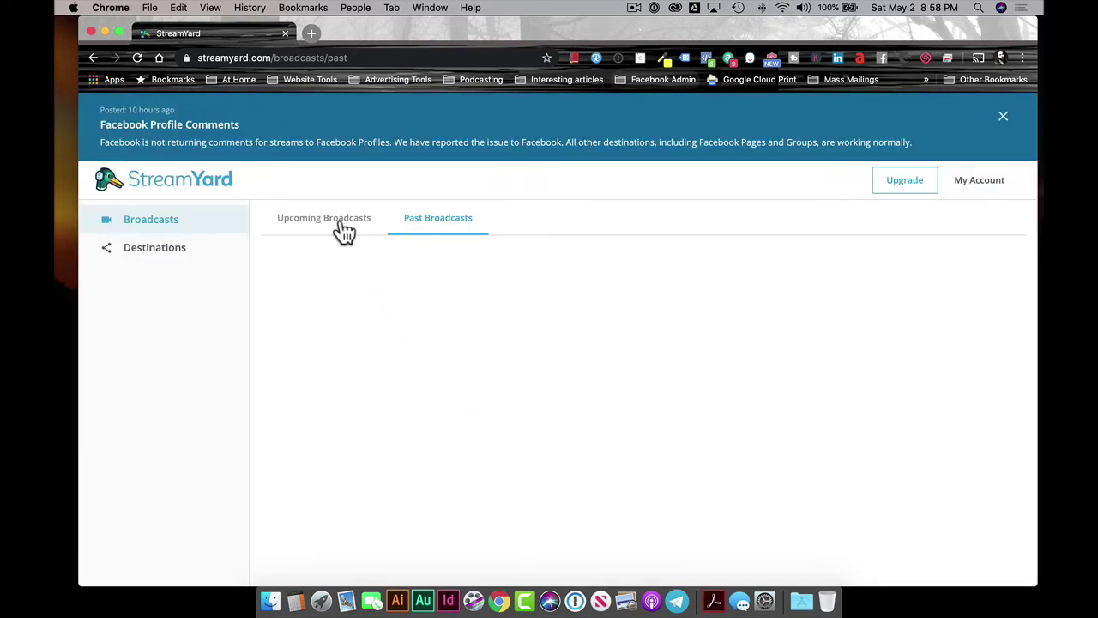
Start a new broadcast to the connected YouTube channel and title it "Streamyard Test 2"
left_click(341, 221)
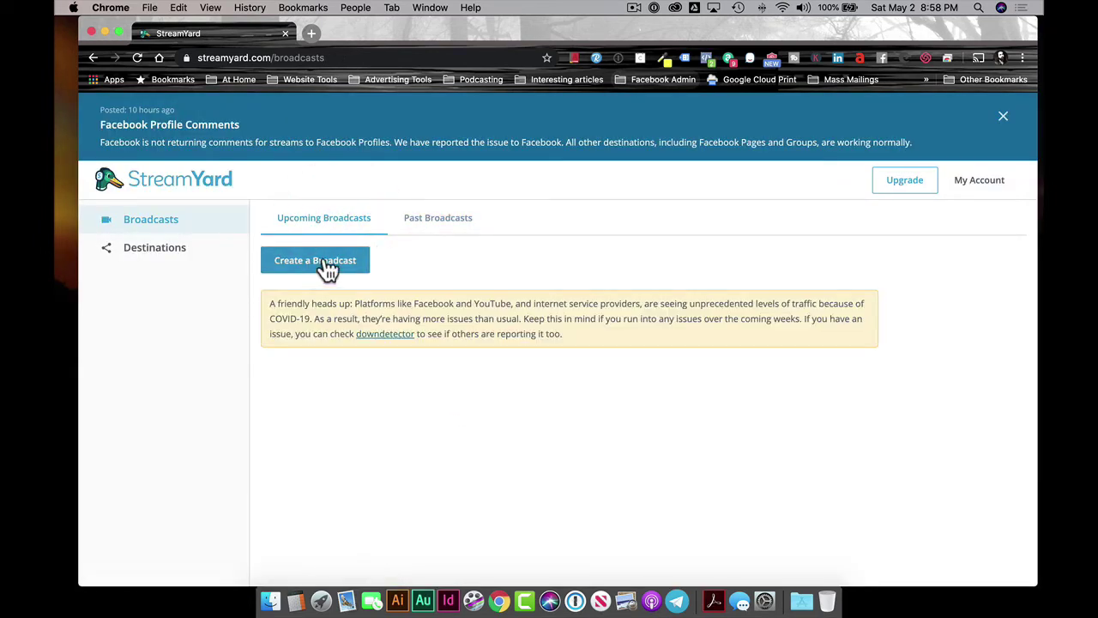
left_click(325, 263)
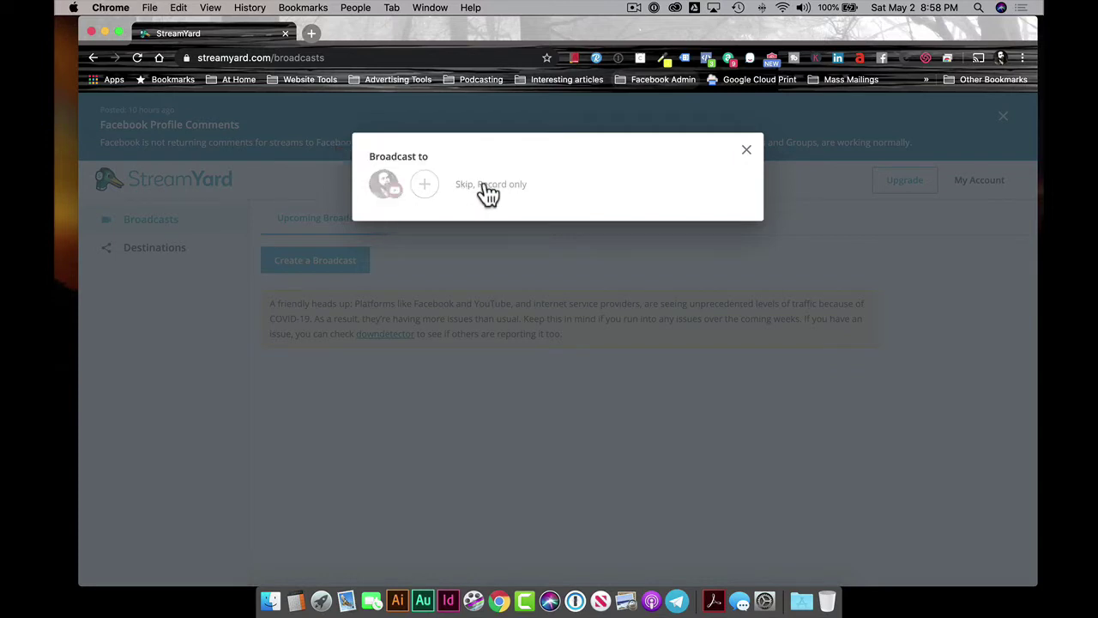
left_click(387, 193)
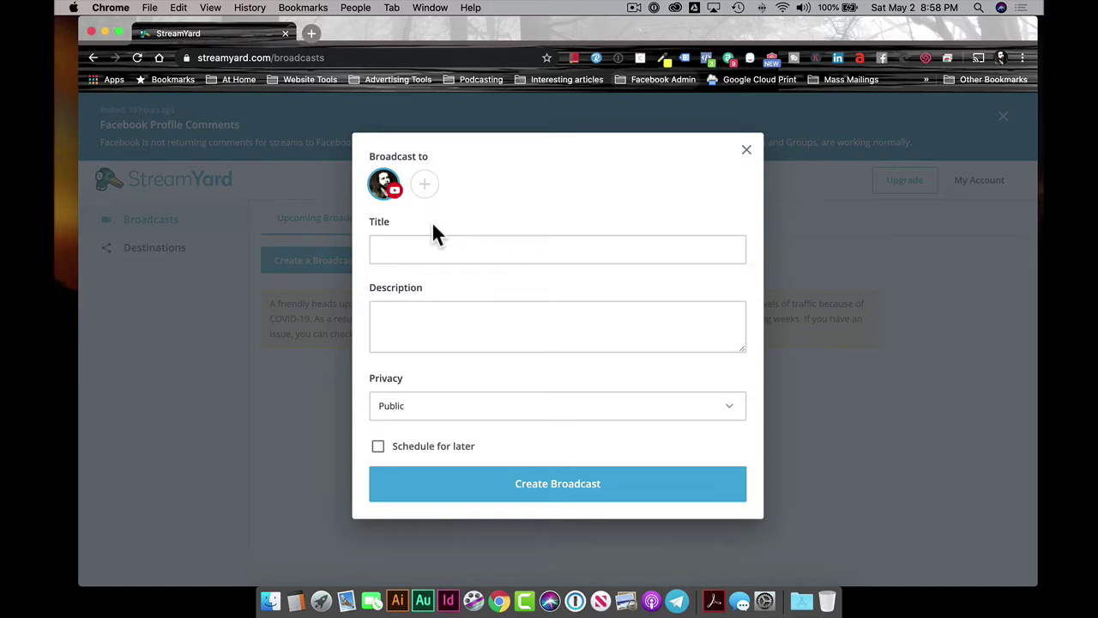
left_click(432, 248)
type("St")
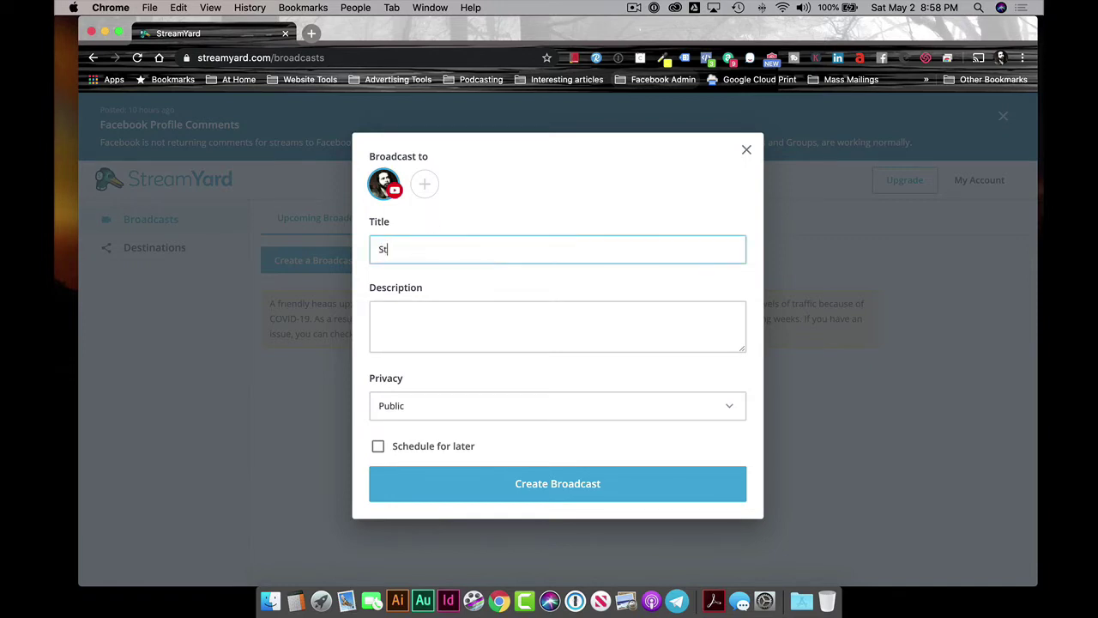
type("reamyard")
key("BackSpace")
key("BackSpace")
key("BackSpace")
key("BackSpace")
type("yard Test 2")
Enter the description "This is a test of Streamyard and YouTube together!!!" and set the broadcast's privacy to Unlisted
left_click(379, 314)
type("This")
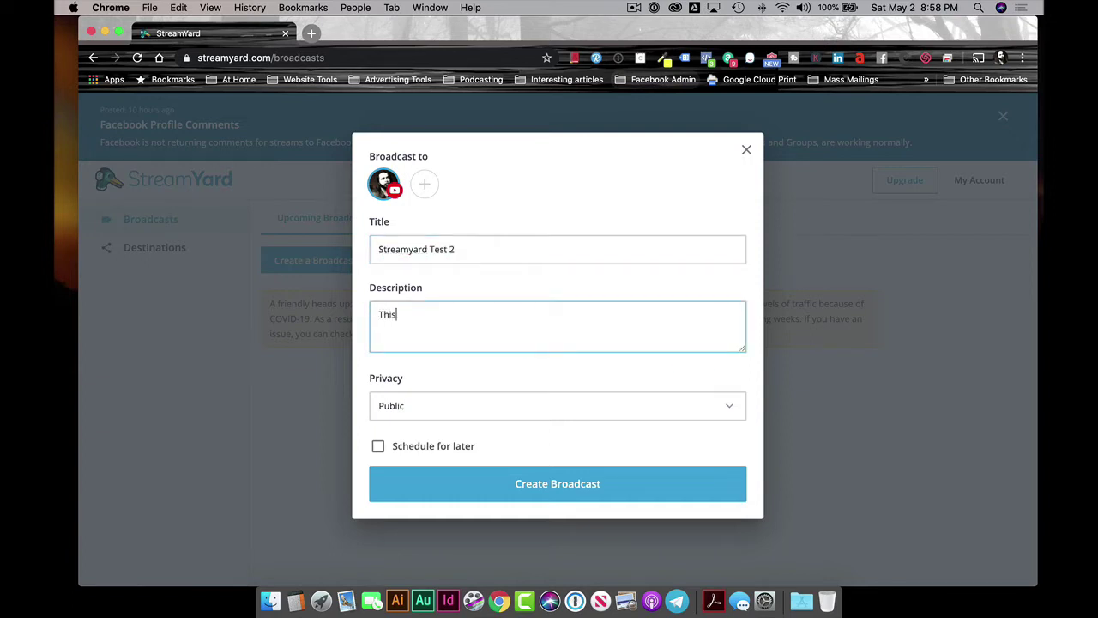
type(" is a test of S")
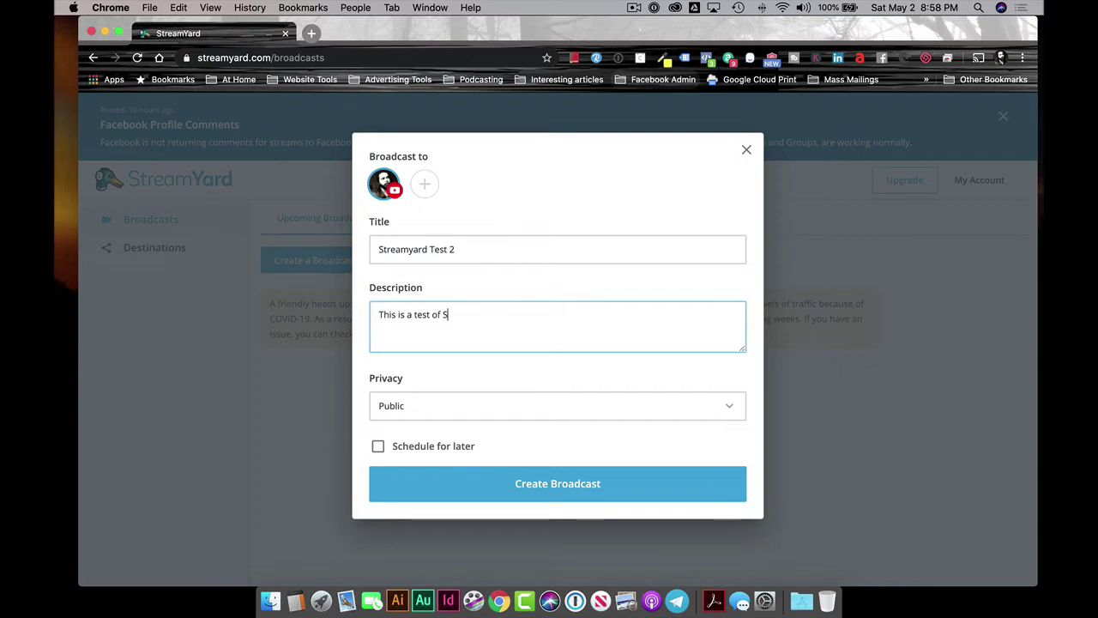
type("treamyard and You")
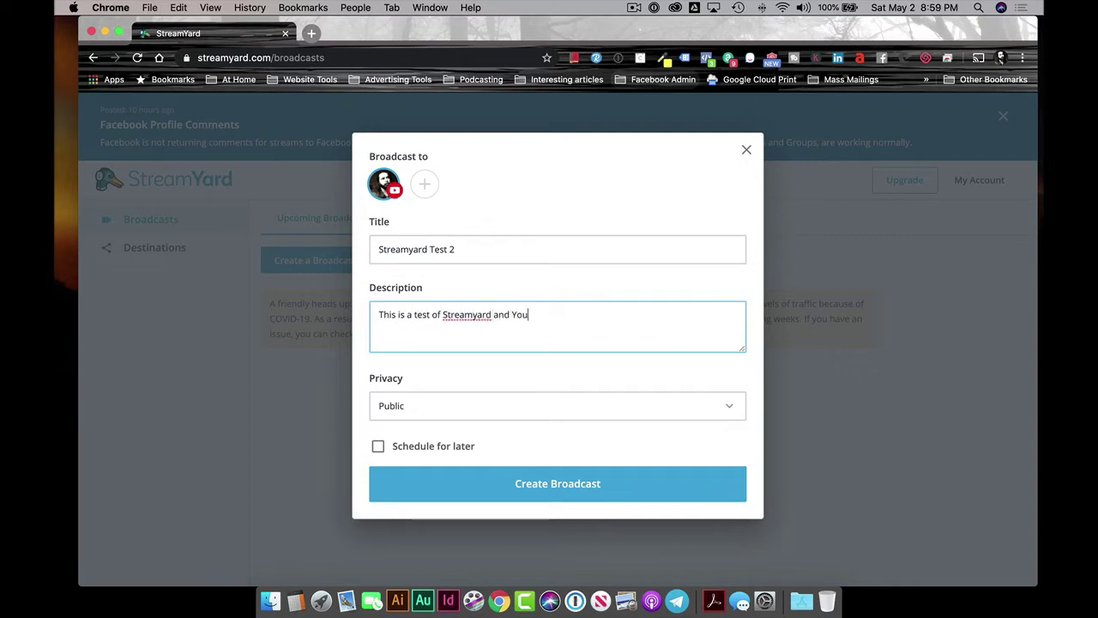
type("Tube together")
key("BackSpace")
key("BackSpace")
key("BackSpace")
type("her!!!")
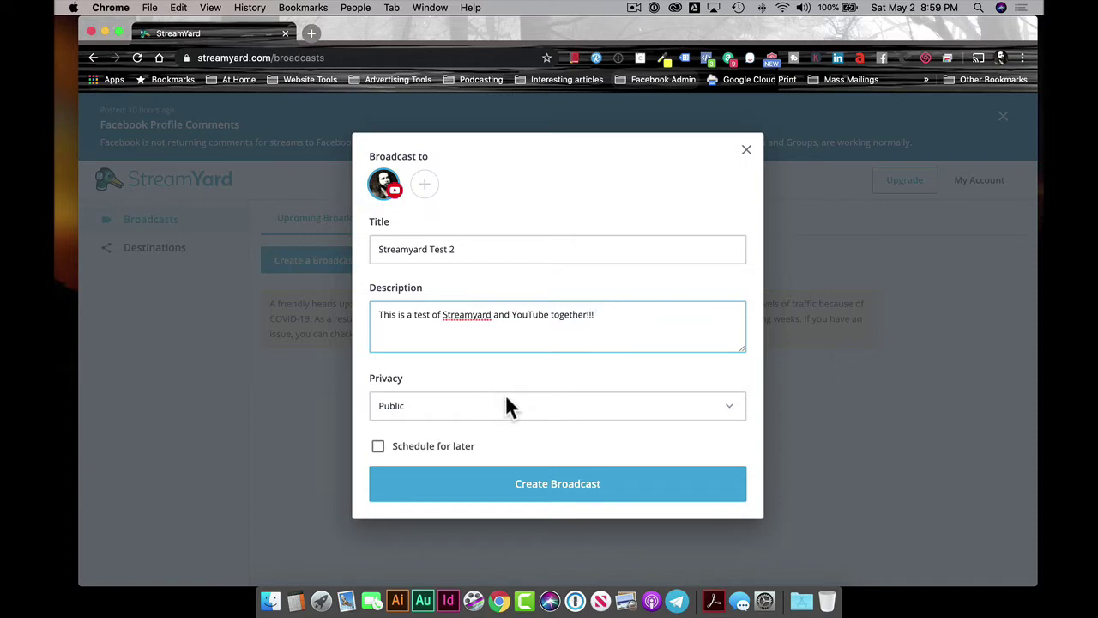
left_click(468, 406)
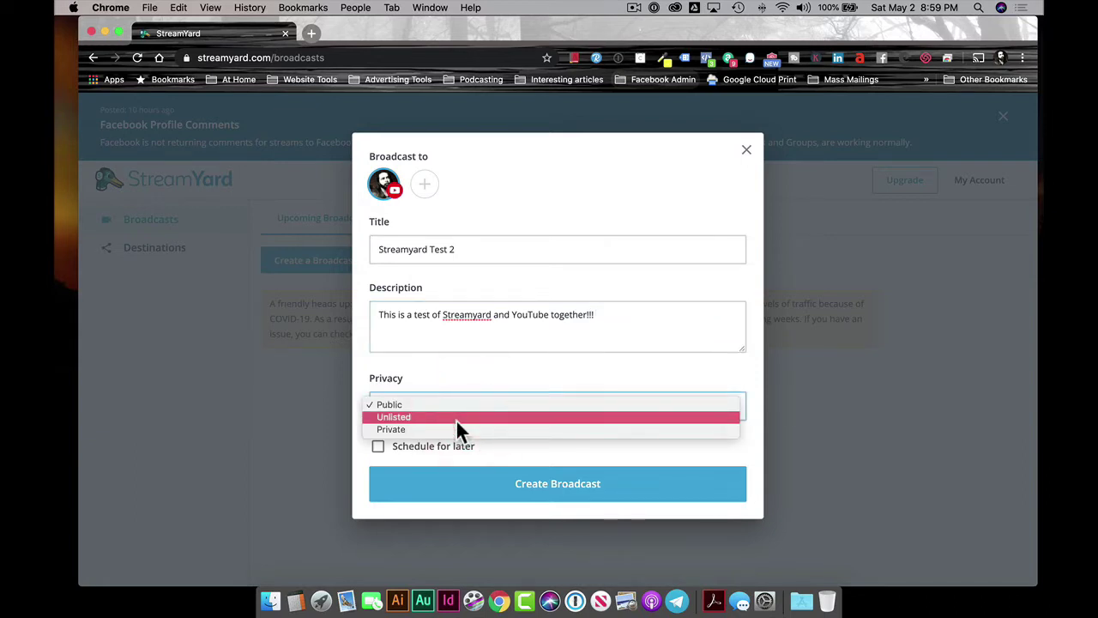
left_click(458, 421)
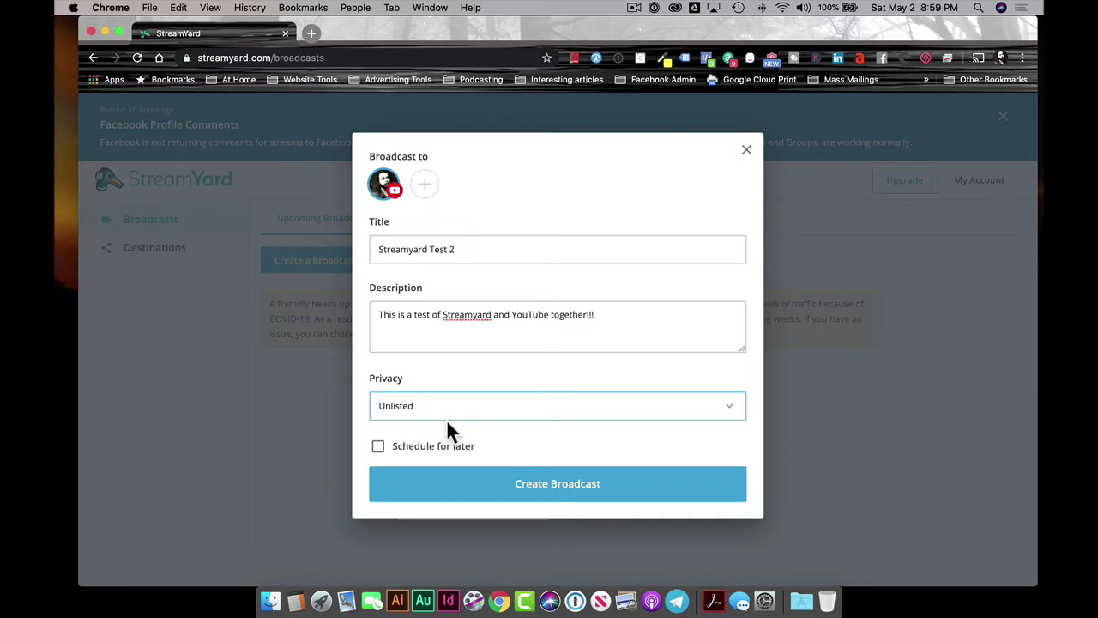
Schedule the broadcast for Oct 31, 2020 at 09:30 PM and create it without a thumbnail image
left_click(379, 449)
scroll(560, 371, "down", 2)
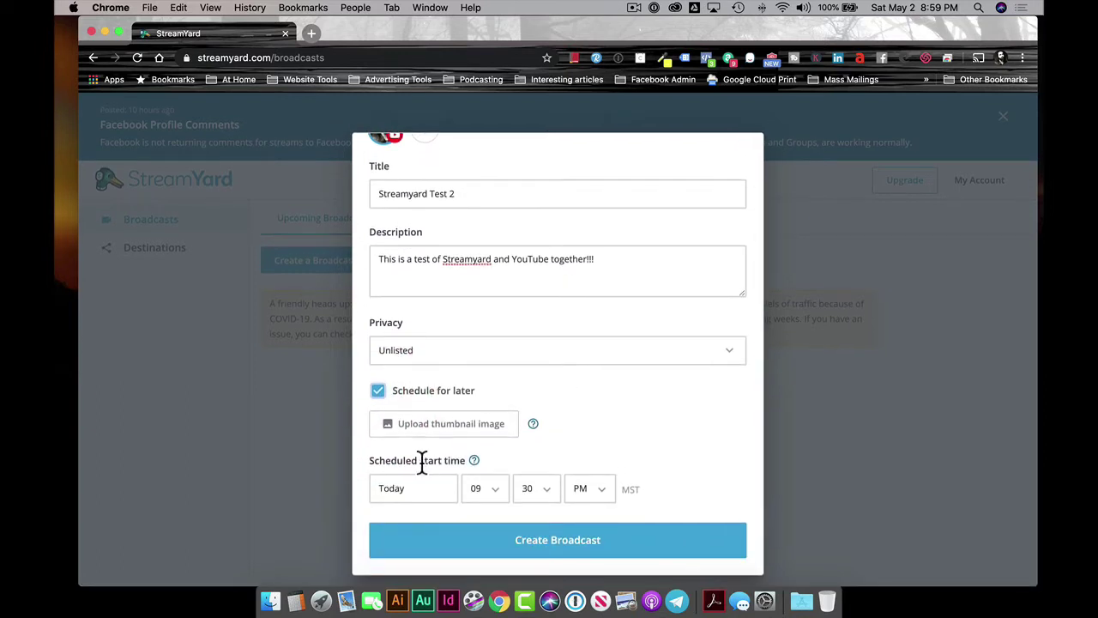
left_click(434, 487)
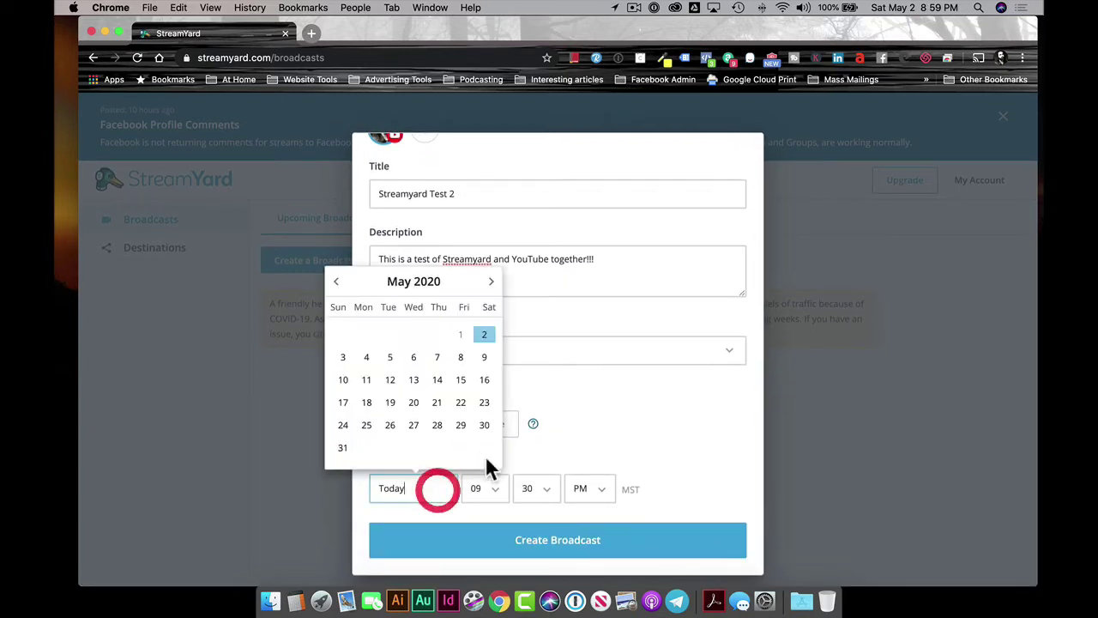
left_click(492, 282)
left_click(493, 282)
left_click(492, 282)
left_click(492, 282)
left_click(492, 282)
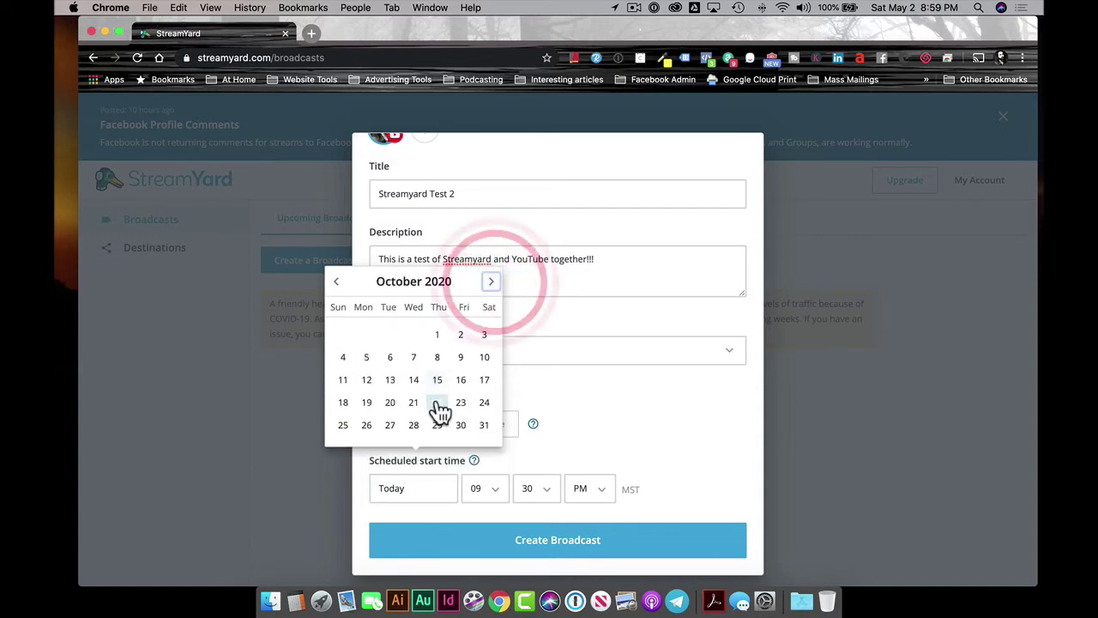
left_click(484, 426)
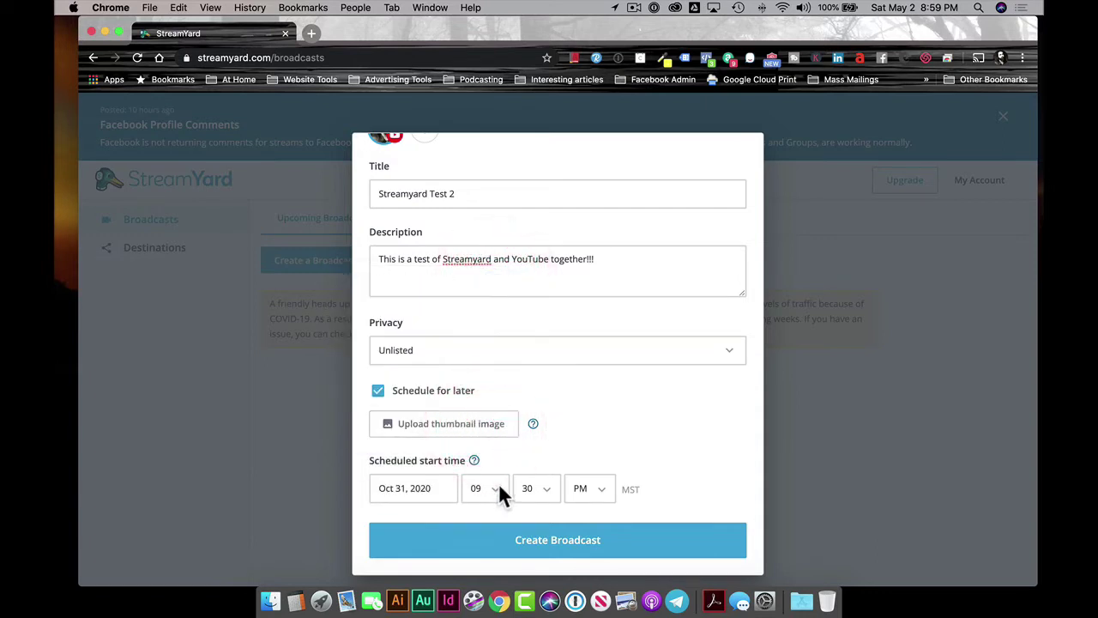
left_click(603, 491)
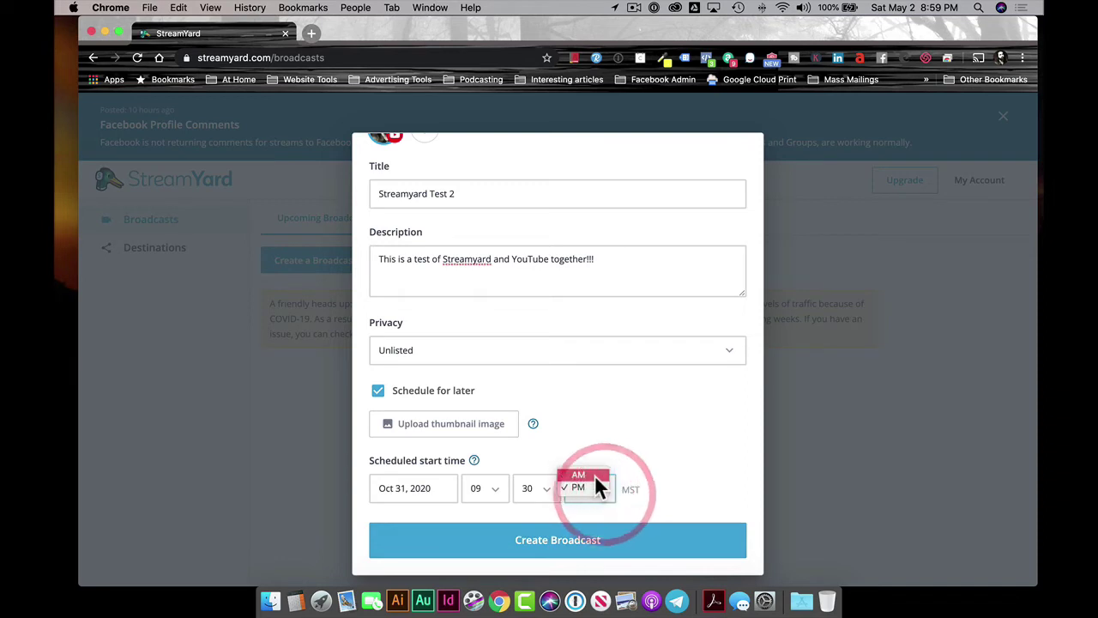
left_click(696, 455)
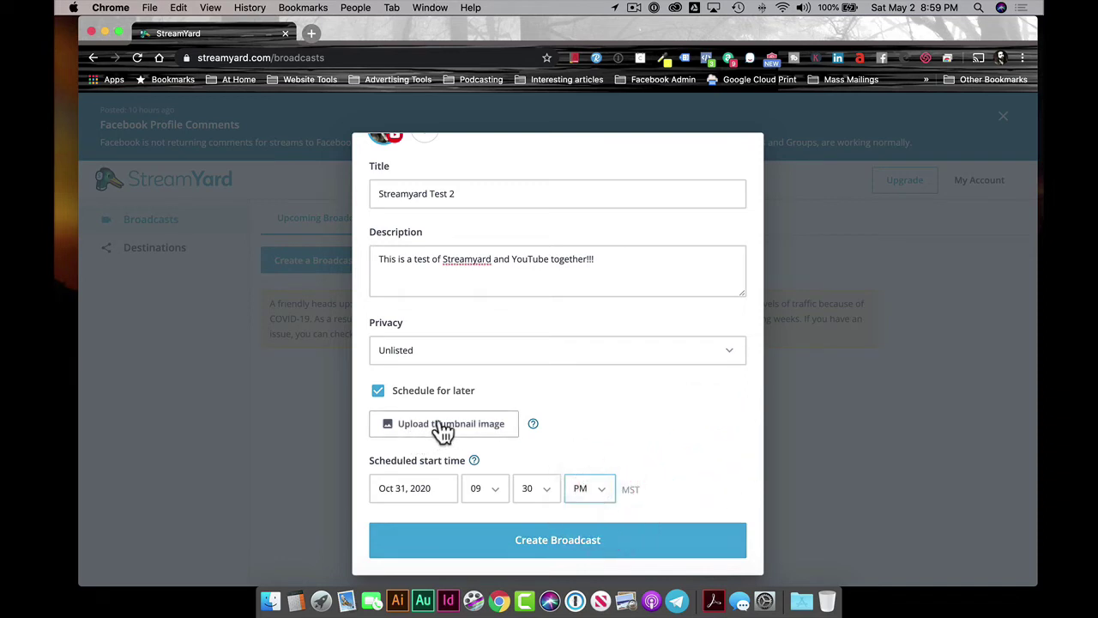
mouse_move(534, 427)
left_click(560, 546)
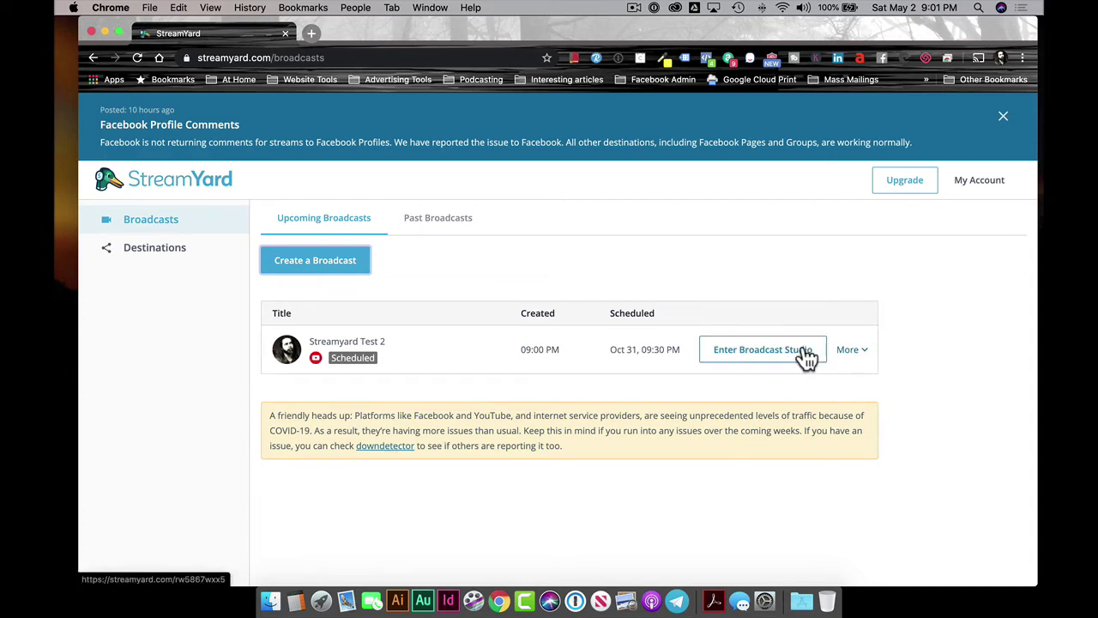
View the scheduled "Streamyard Test 2" broadcast on its YouTube page and close that page
left_click(866, 355)
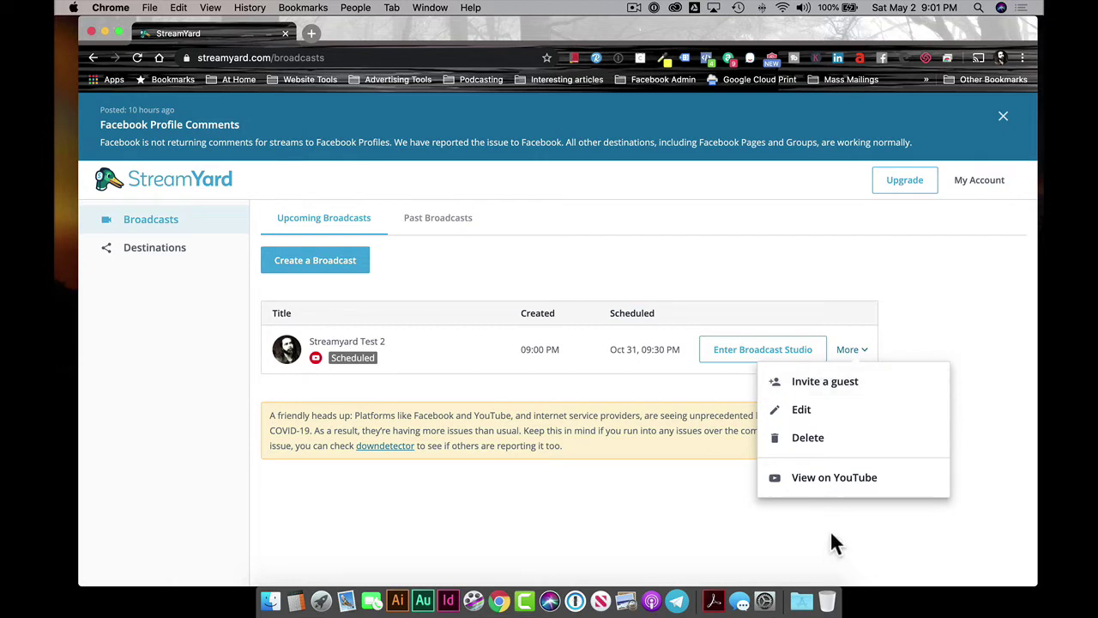
left_click(835, 479)
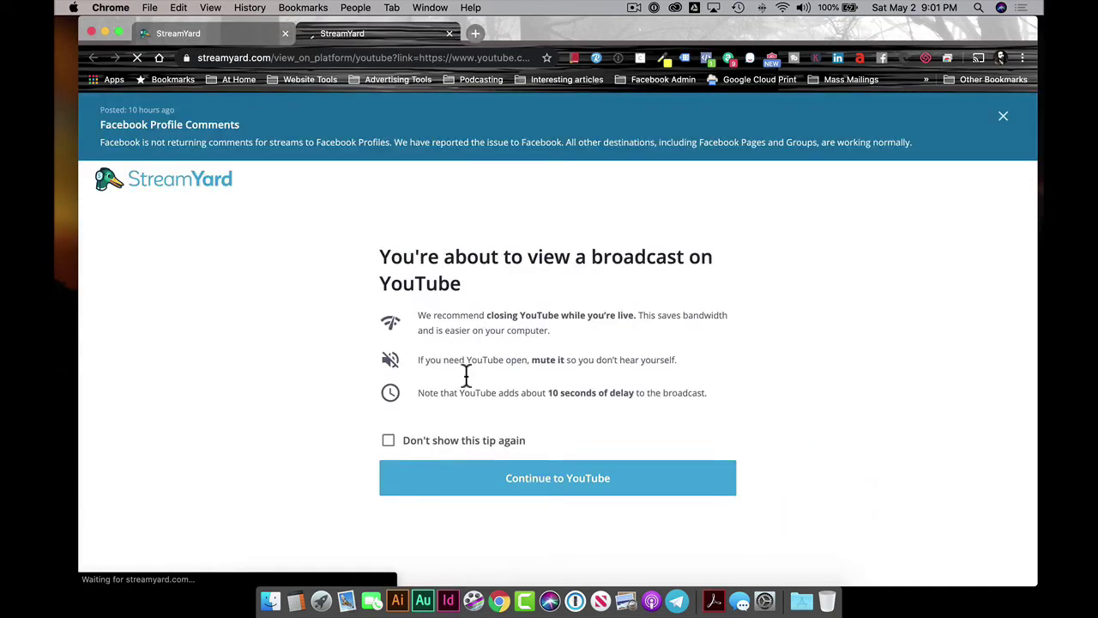
left_click(549, 482)
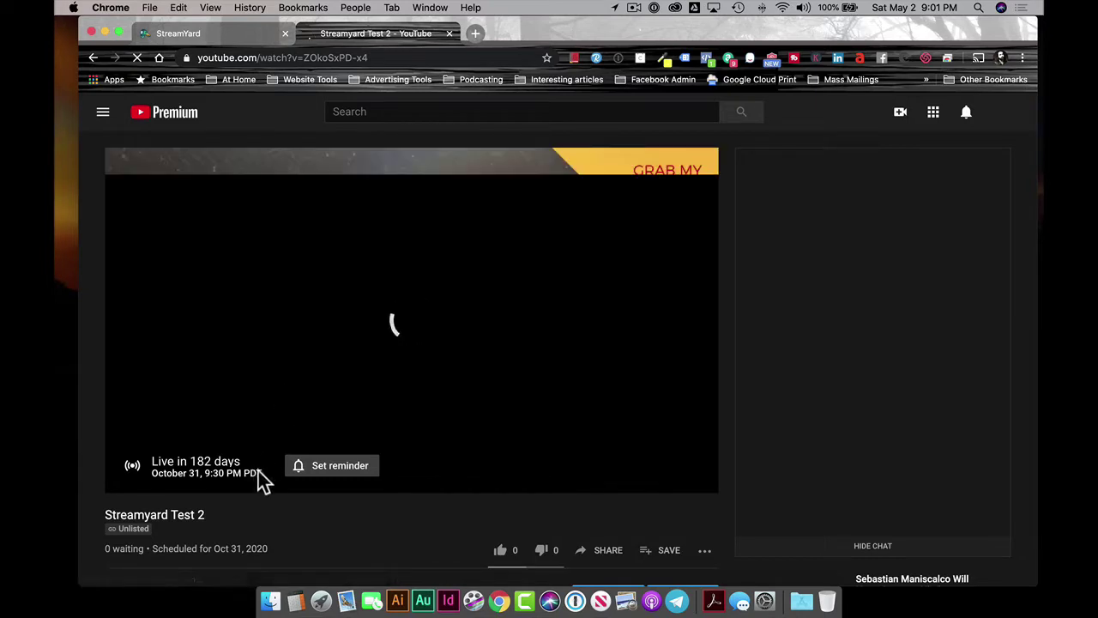
left_click(782, 8)
left_click(813, 237)
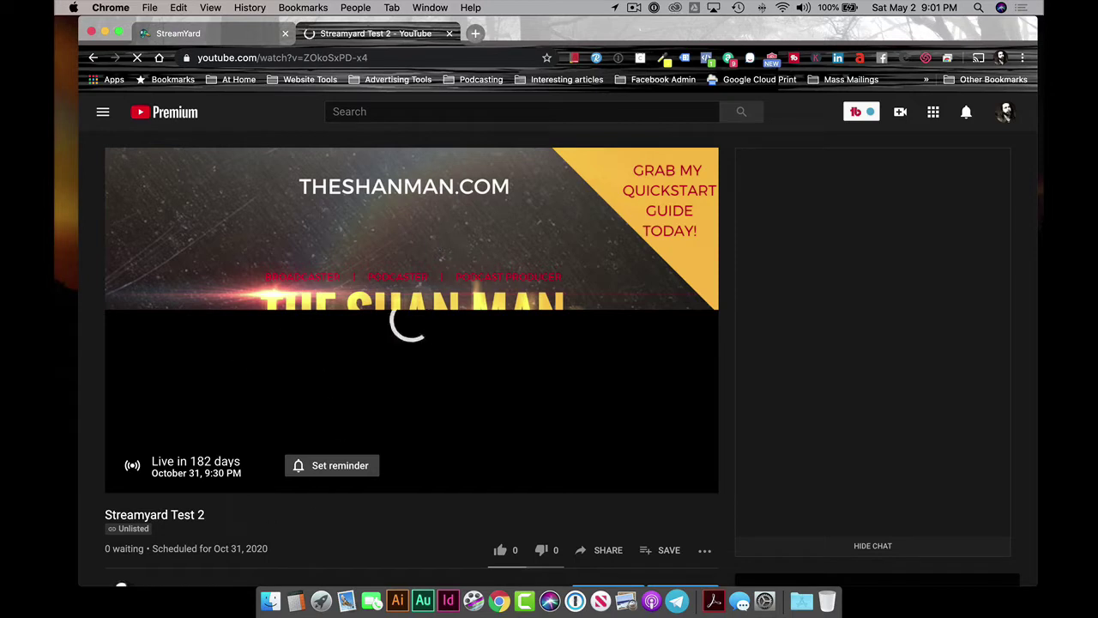
left_click(449, 34)
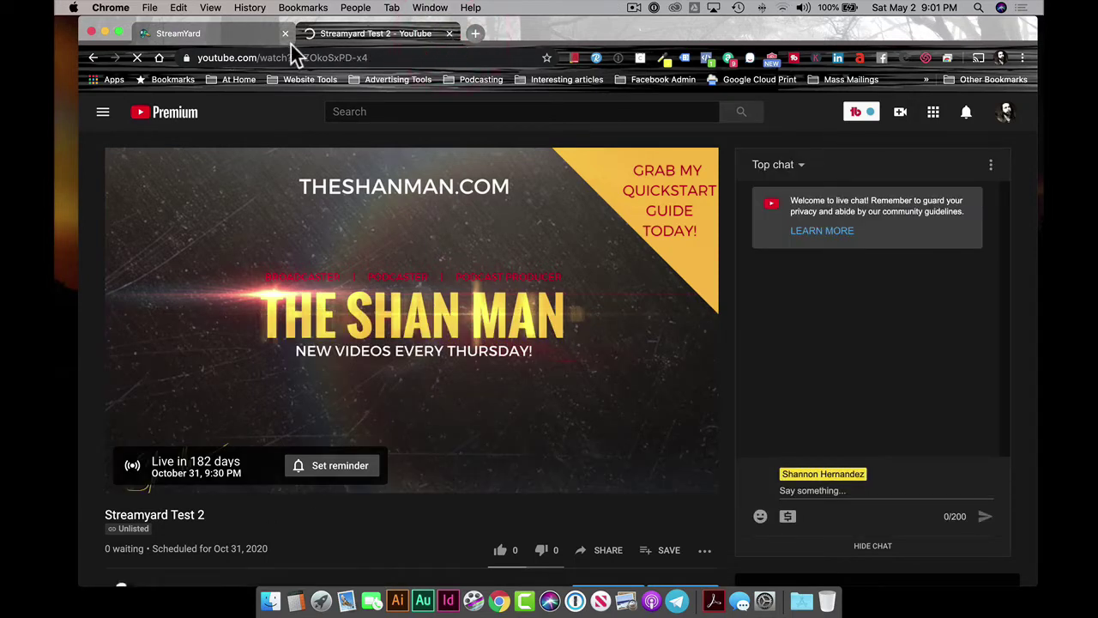
left_click(449, 33)
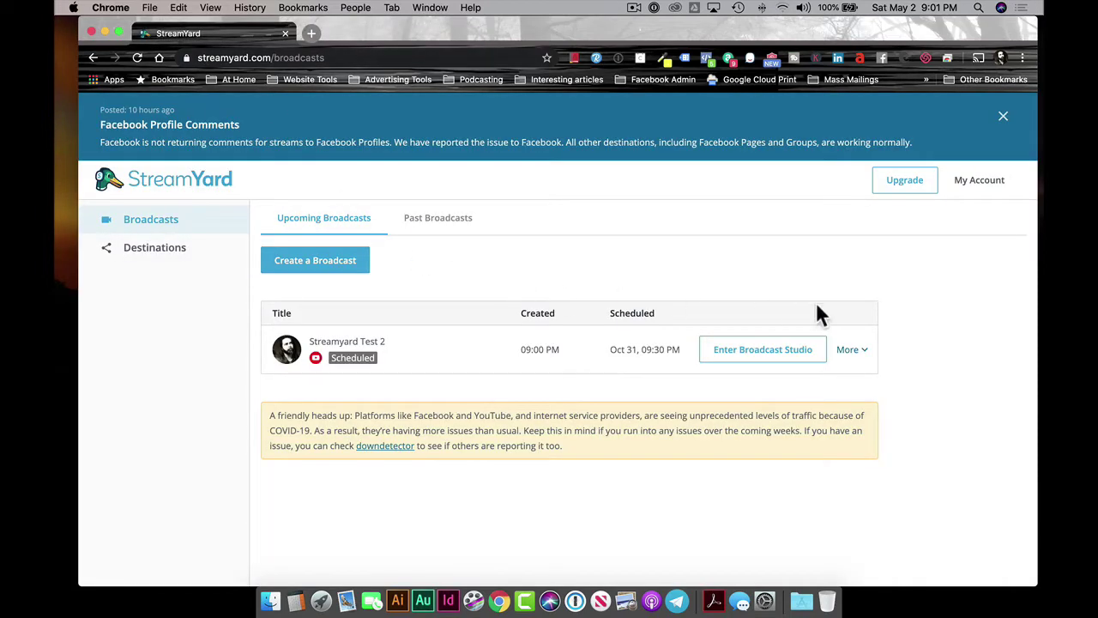
Open the camera and mic check for the "Streamyard Test 2" studio and dismiss the Facebook Profile Comments notice
left_click(758, 347)
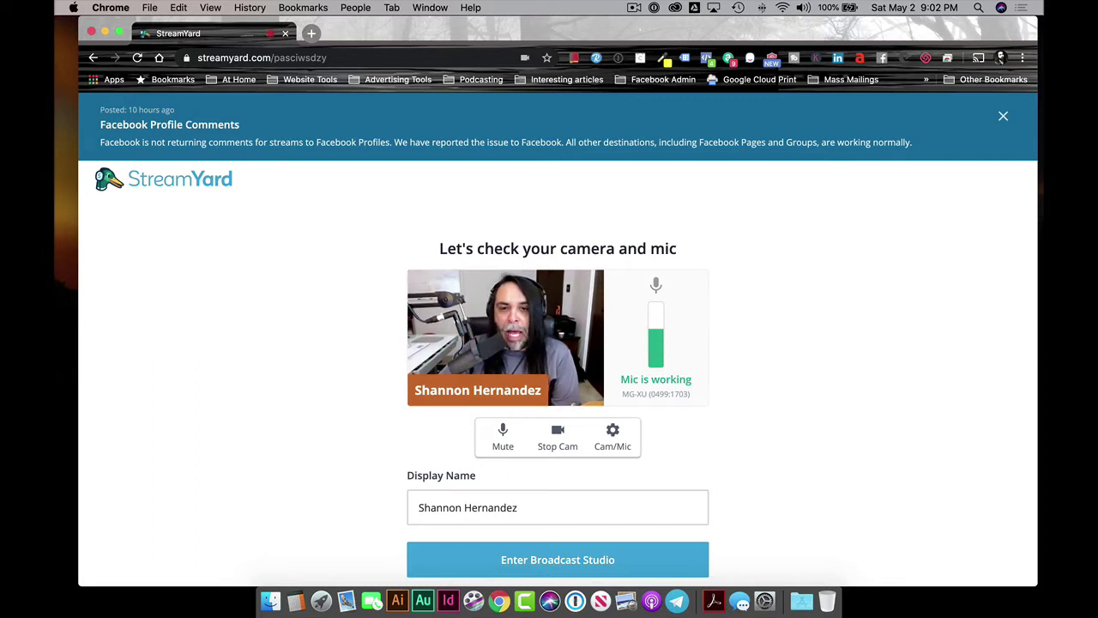
left_click(1002, 117)
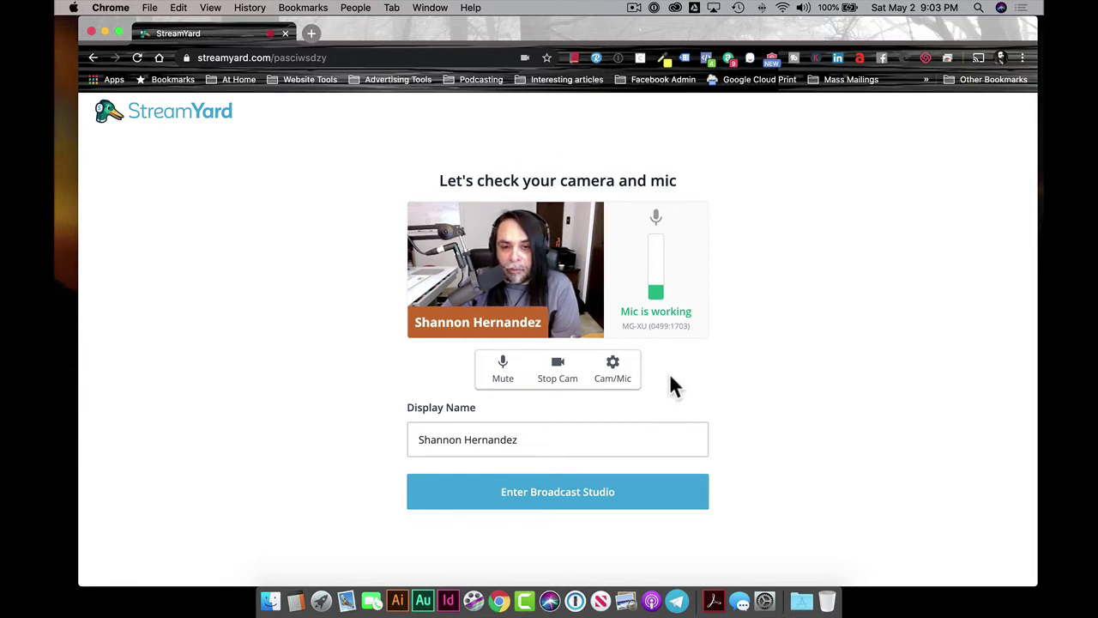
Preview the built-in FaceTime HD Camera, then reselect the HD Pro Webcam C920 and keep its resolution at High Definition (720p)
left_click(614, 382)
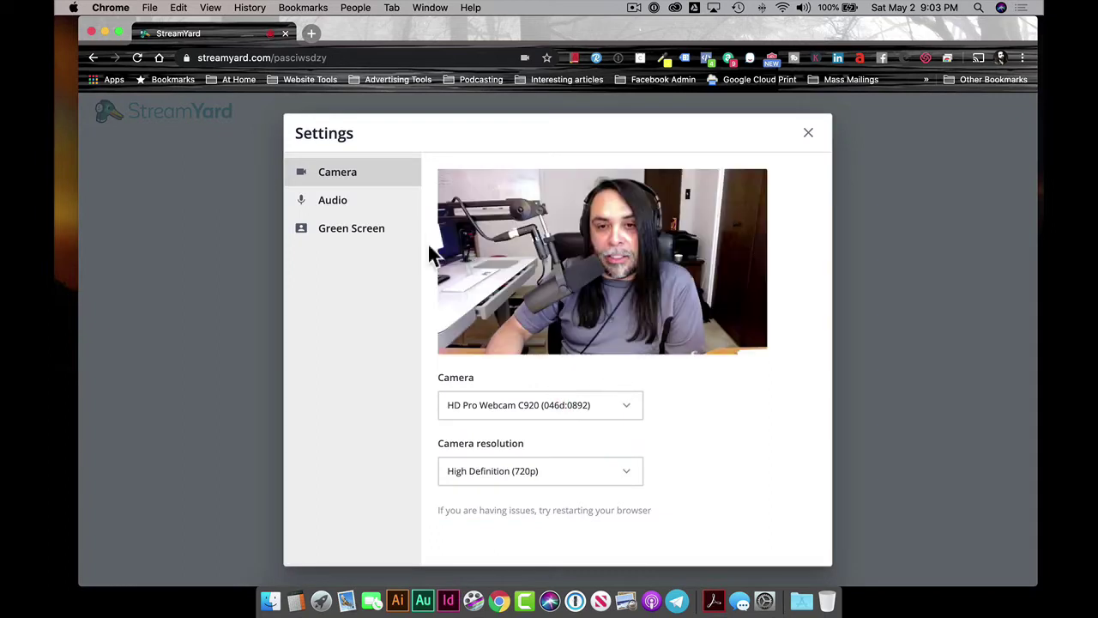
left_click(580, 409)
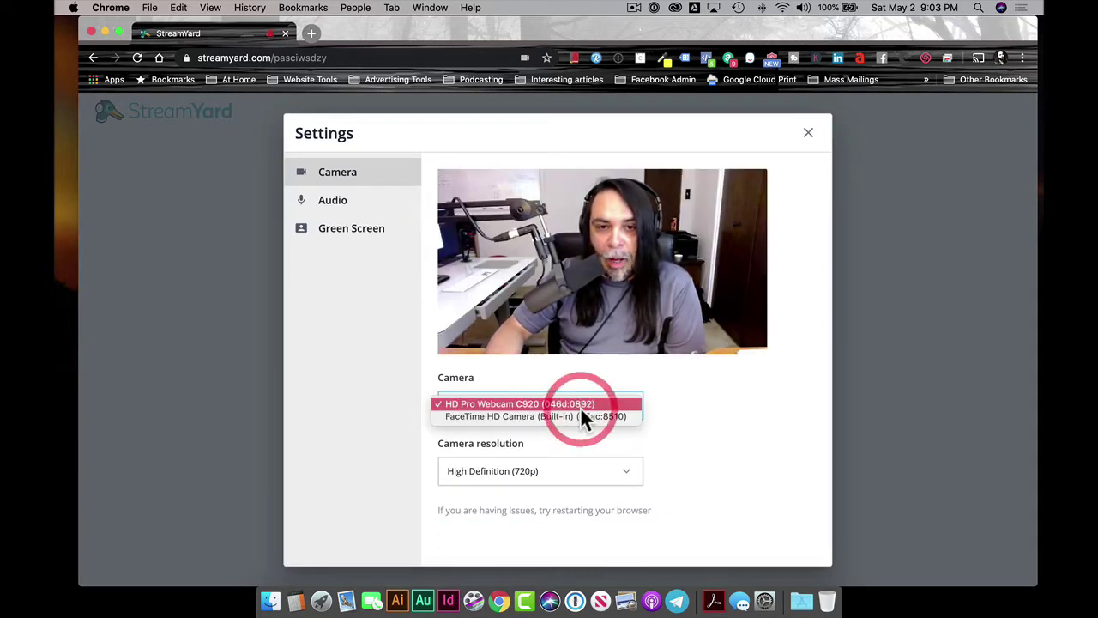
left_click(568, 417)
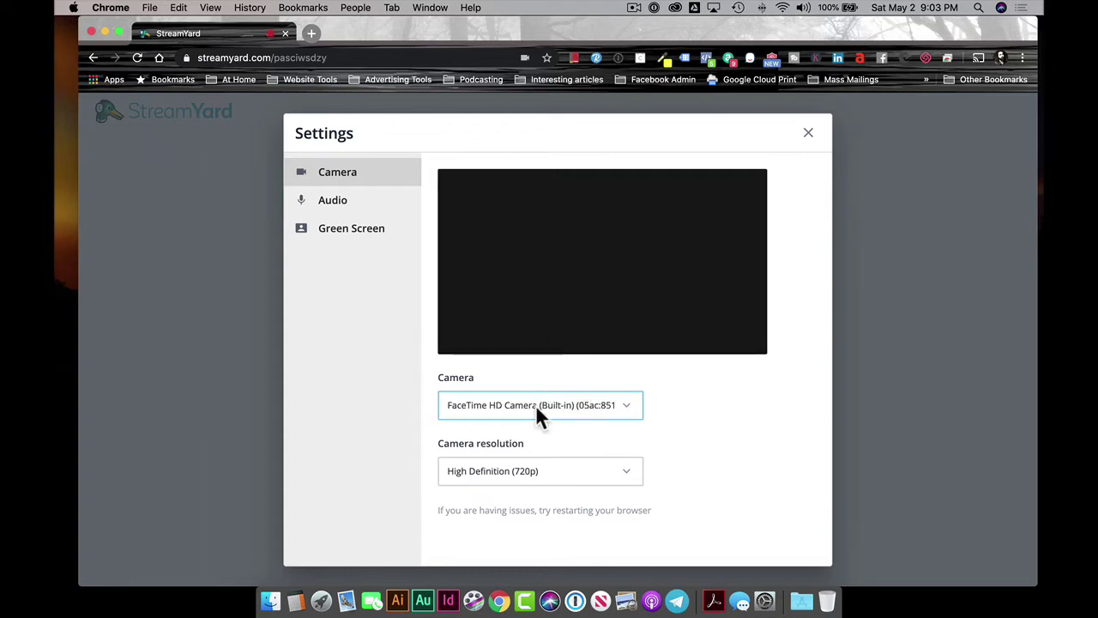
left_click(550, 409)
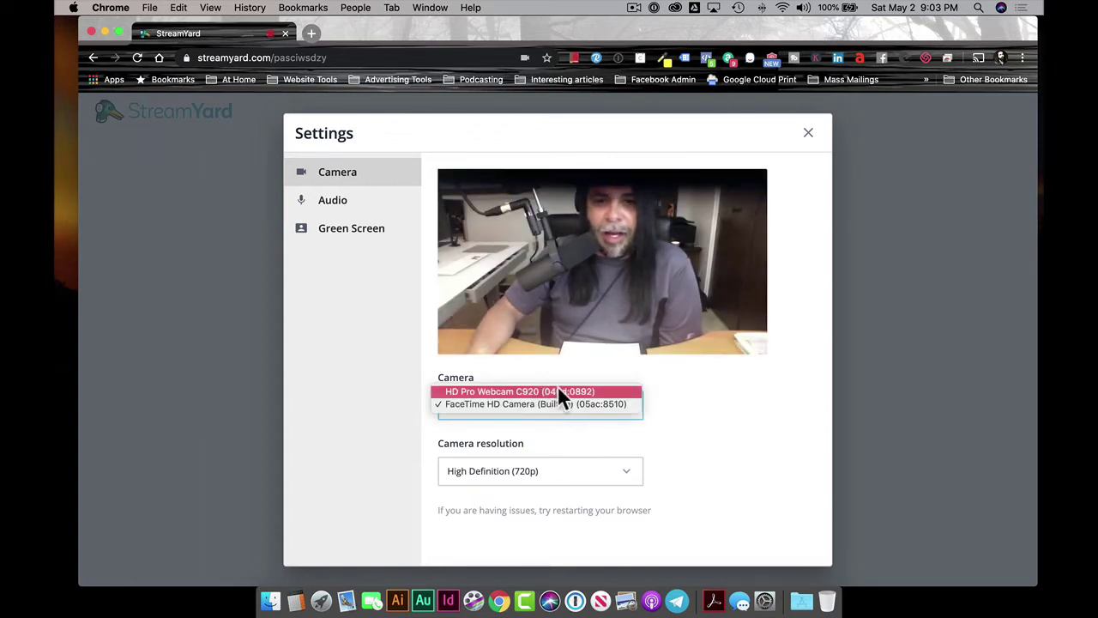
left_click(557, 391)
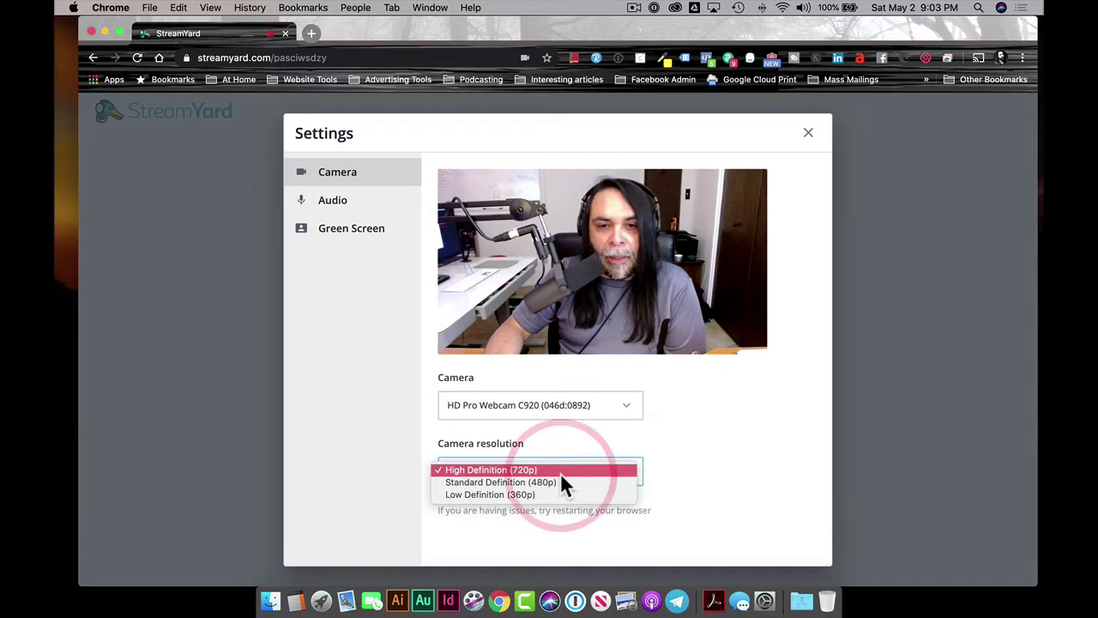
left_click(705, 422)
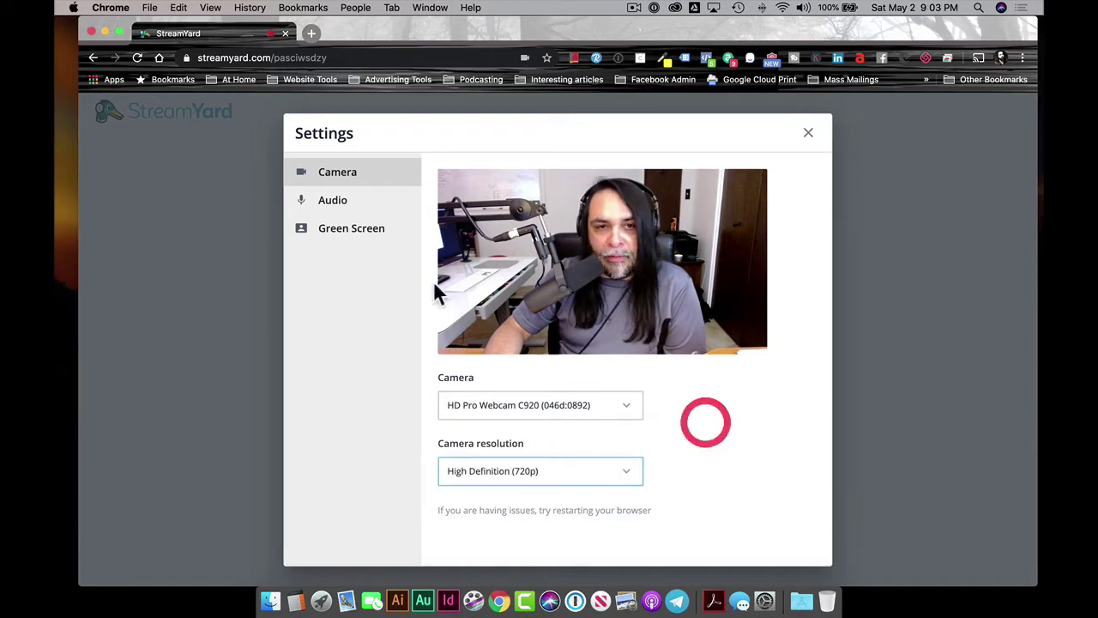
Review the available microphones and speakers in the audio settings, test the MG-XU speaker, and close the settings
left_click(335, 201)
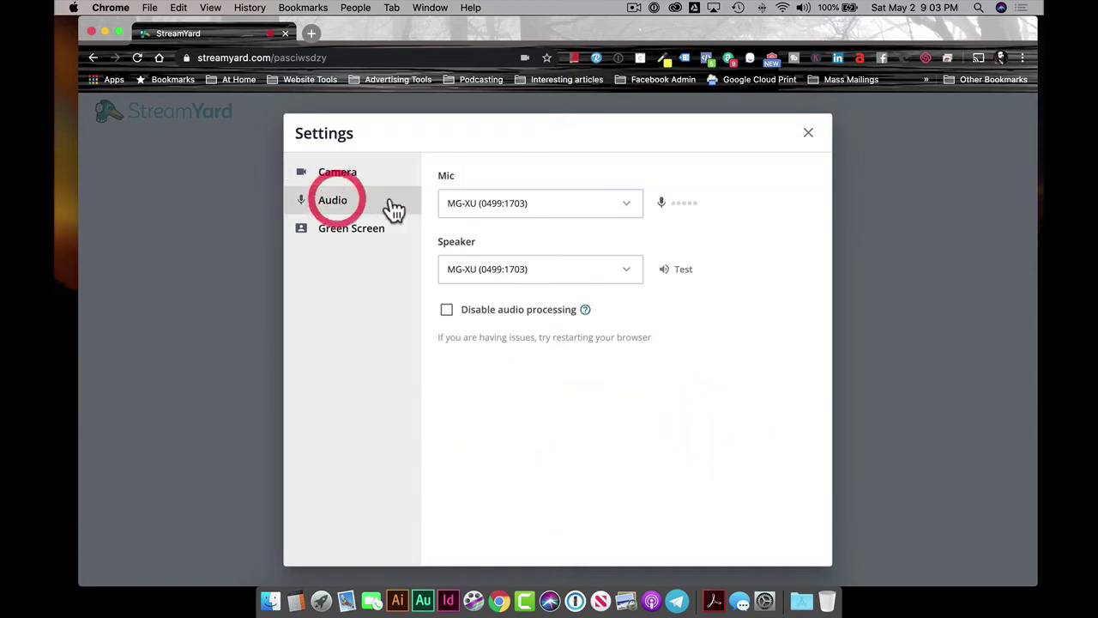
left_click(547, 200)
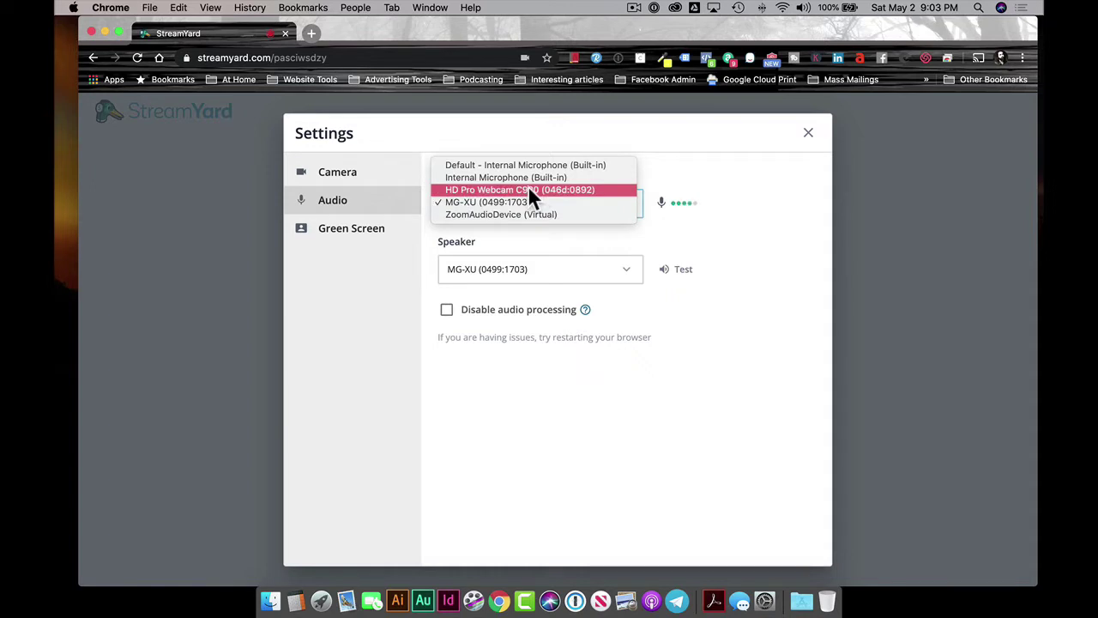
left_click(809, 202)
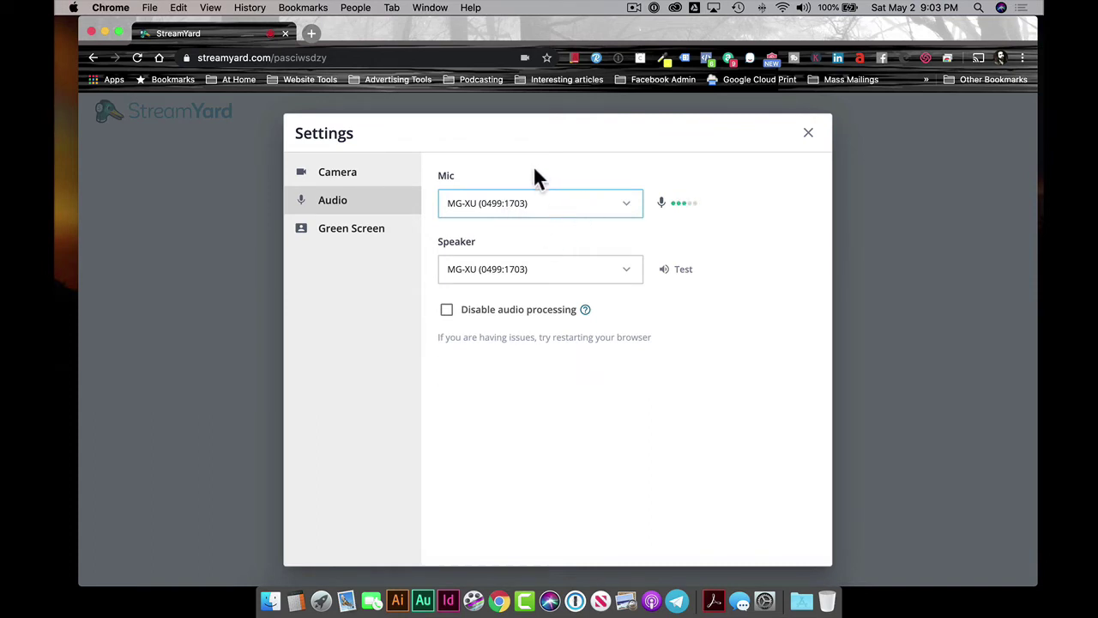
left_click(522, 269)
left_click(523, 269)
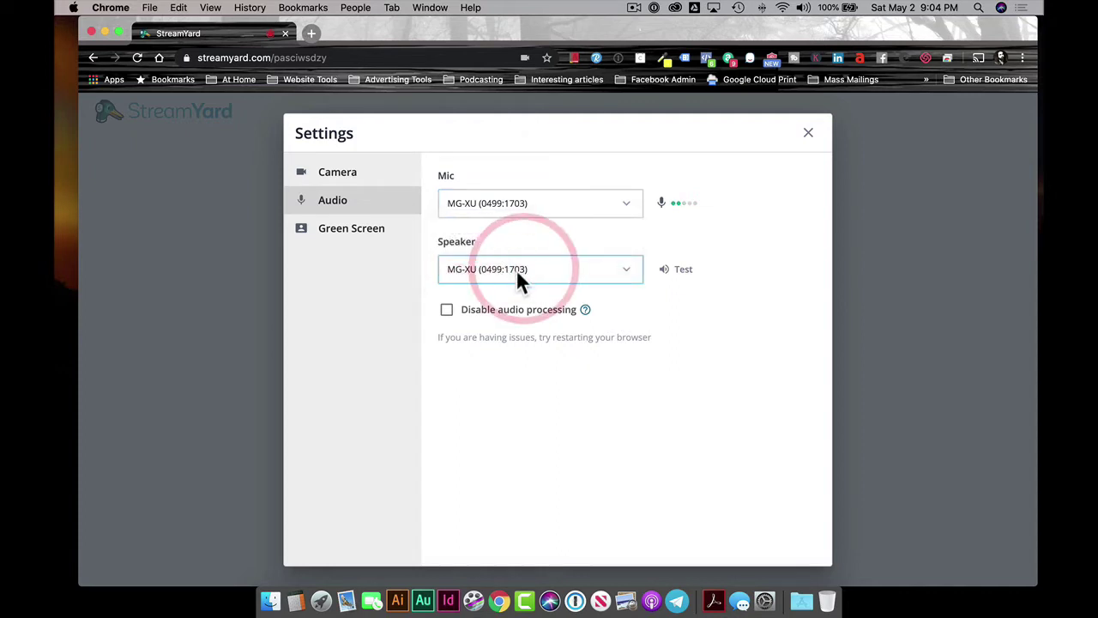
left_click(673, 271)
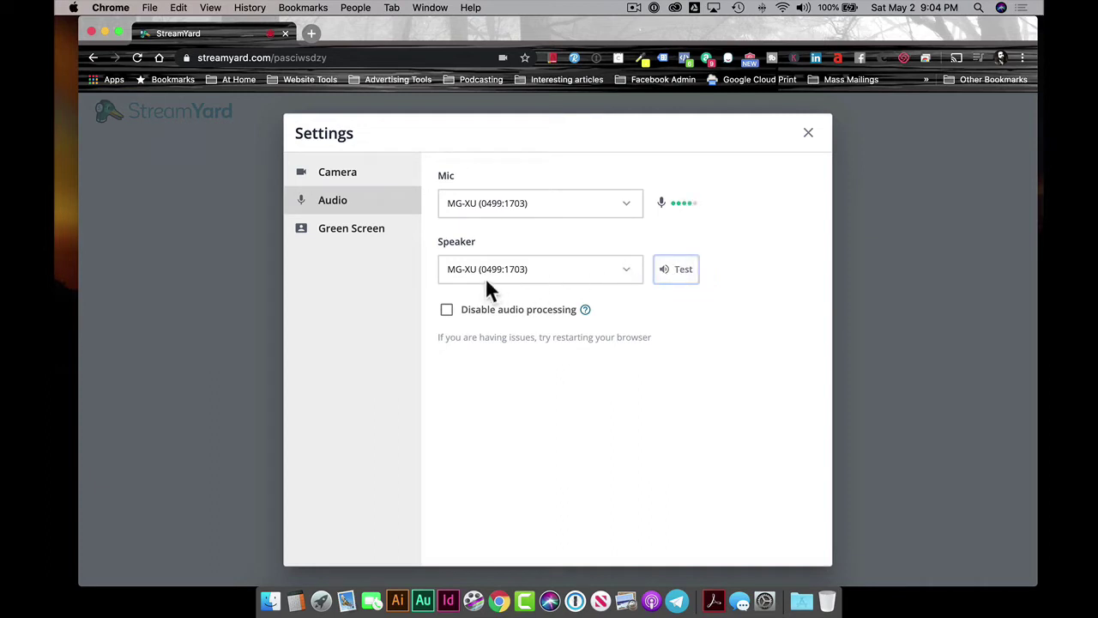
left_click(808, 135)
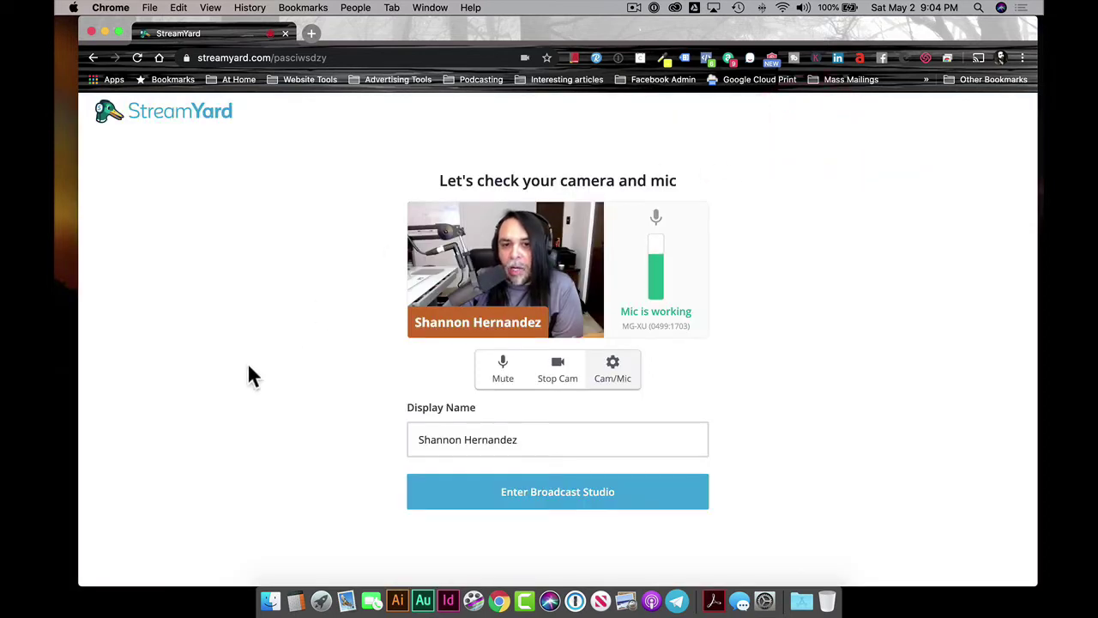
Replace the full name in the Display Name field with a nickname
left_click(533, 438)
key("BackSpace")
key("BackSpace")
key("BackSpace")
key("BackSpace")
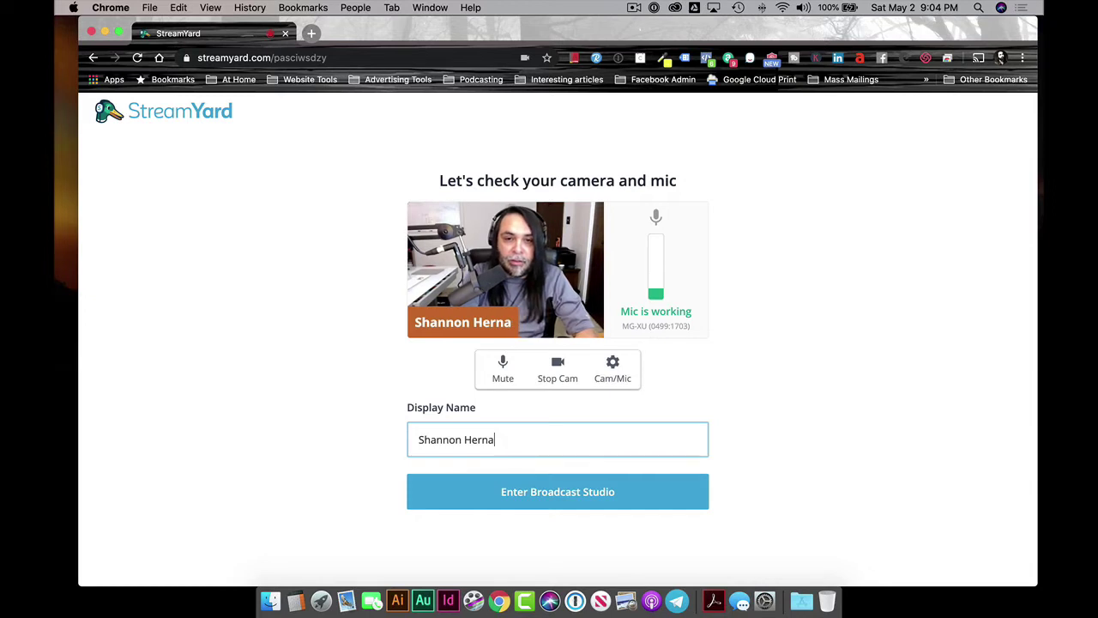
key("BackSpace")
key("BackSpace")
key("BackSpace")
key("BackSpace")
key("BackSpace")
key("BackSpace")
key("BackSpace")
key("BackSpace")
key("BackSpace")
key("BackSpace")
key("BackSpace")
key("BackSpace")
key("BackSpace")
type("The Shan Man")
Clear the nickname and enter the host's full name as the display name
key("BackSpace")
key("BackSpace")
key("BackSpace")
key("BackSpace")
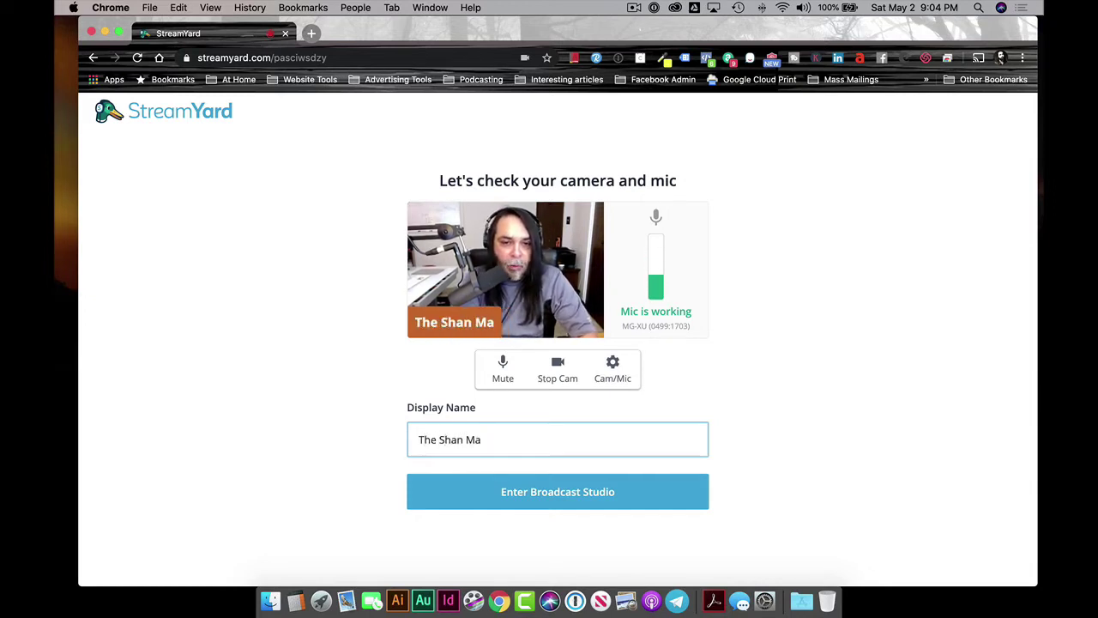
key("BackSpace")
key("BackSpace")
key("BackSpace")
key("BackSpace")
key("BackSpace")
key("BackSpace")
key("BackSpace")
key("BackSpace")
type("Shannon Hernandez")
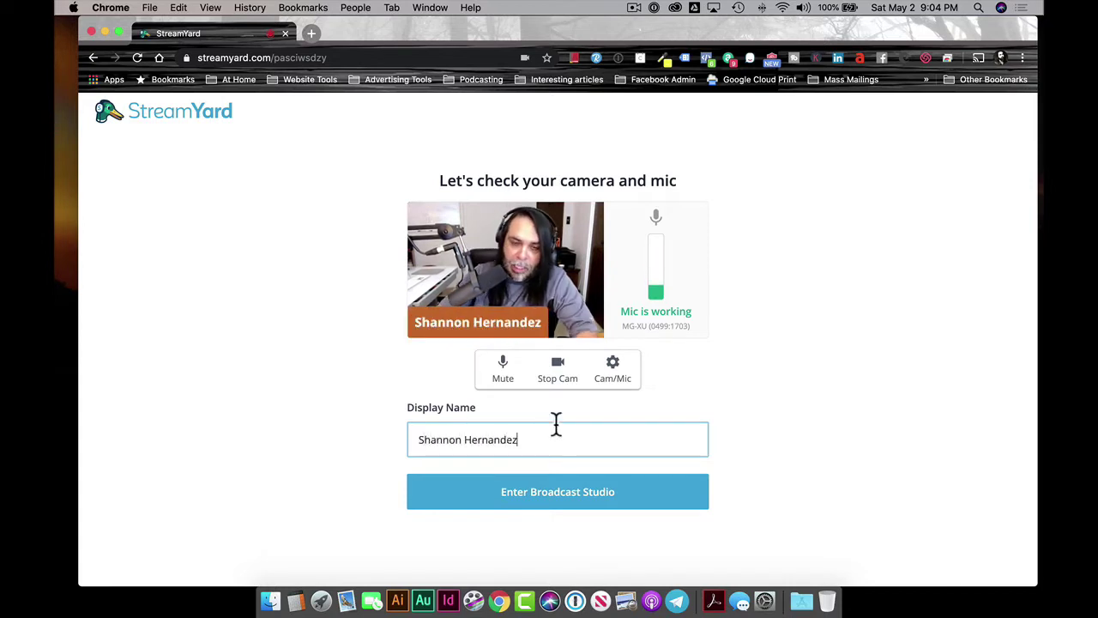
Enter the broadcast studio and add the host's audio and video to the stream
left_click(582, 506)
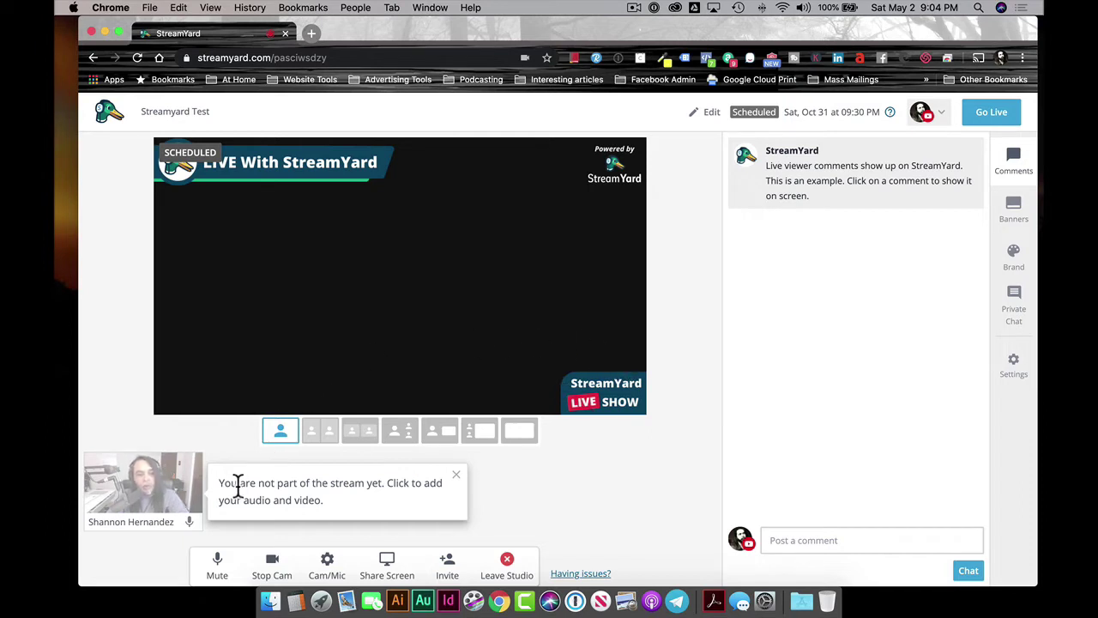
mouse_move(196, 509)
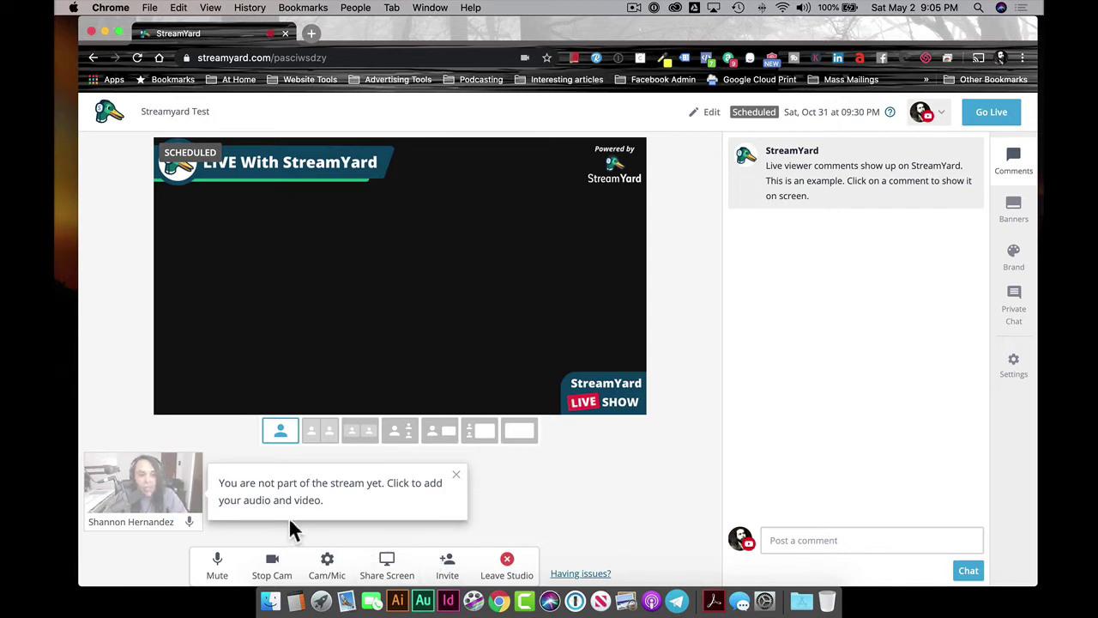
mouse_move(165, 497)
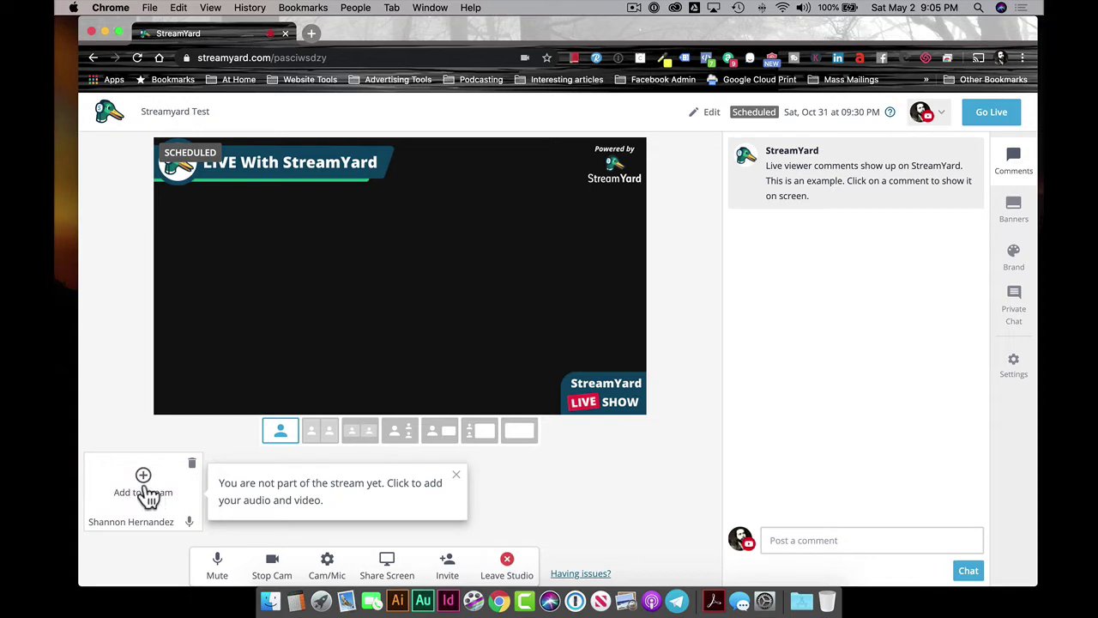
left_click(146, 492)
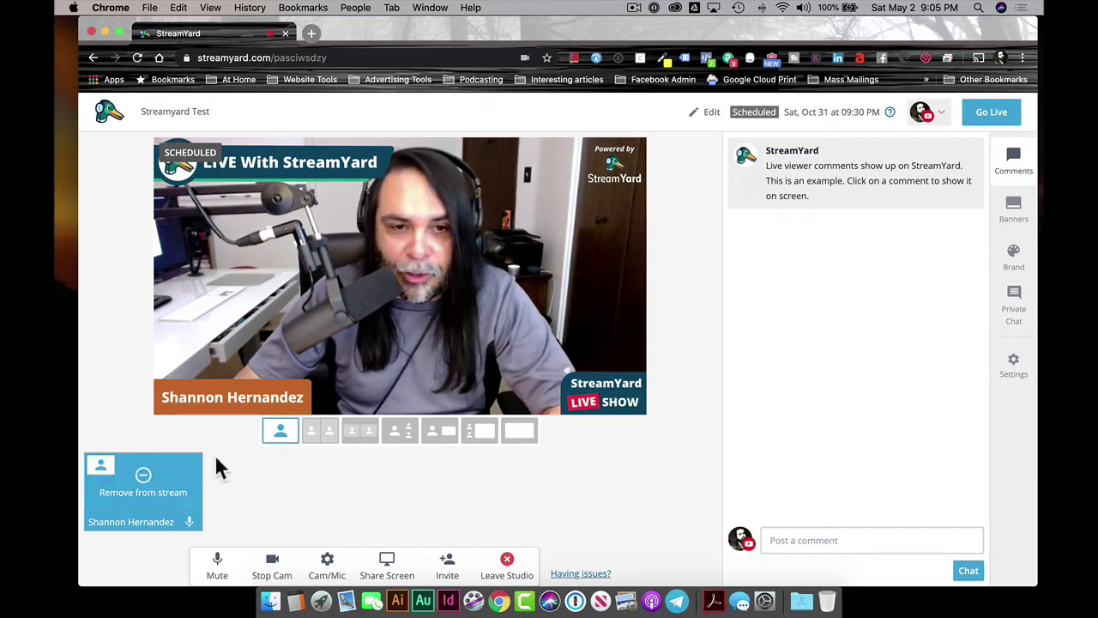
Remove the host's audio and video from the stream and add them back
mouse_move(152, 490)
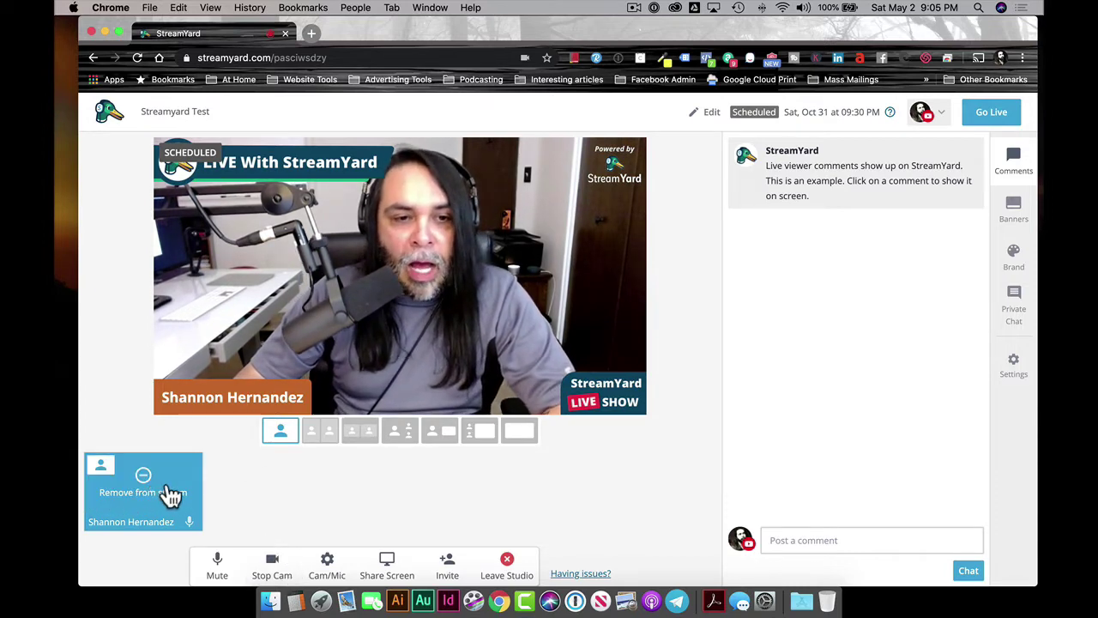
left_click(157, 479)
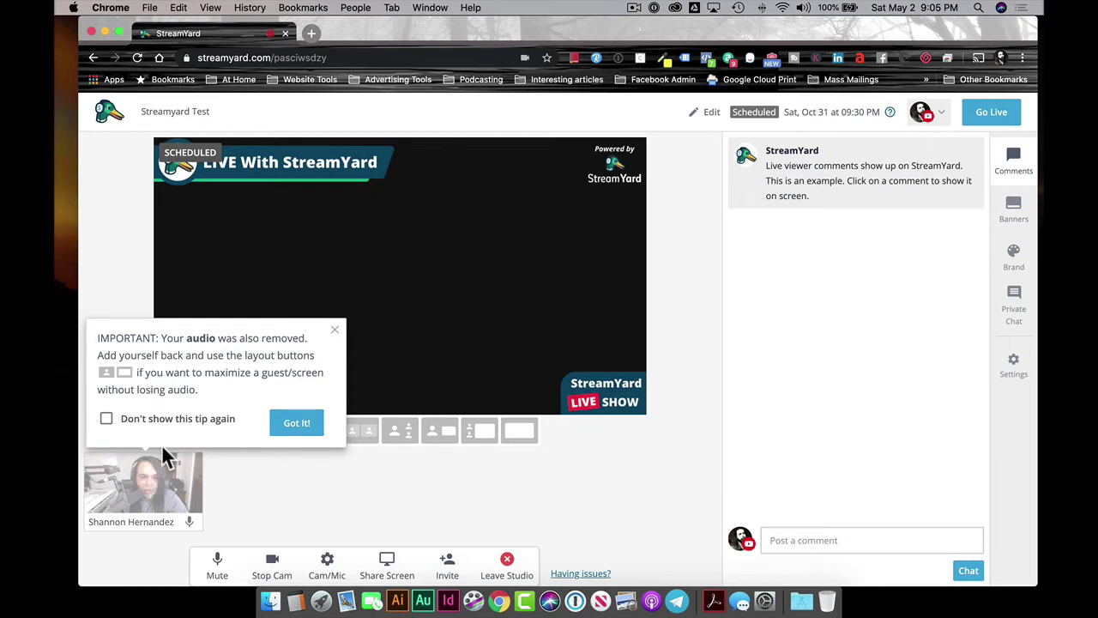
mouse_move(147, 519)
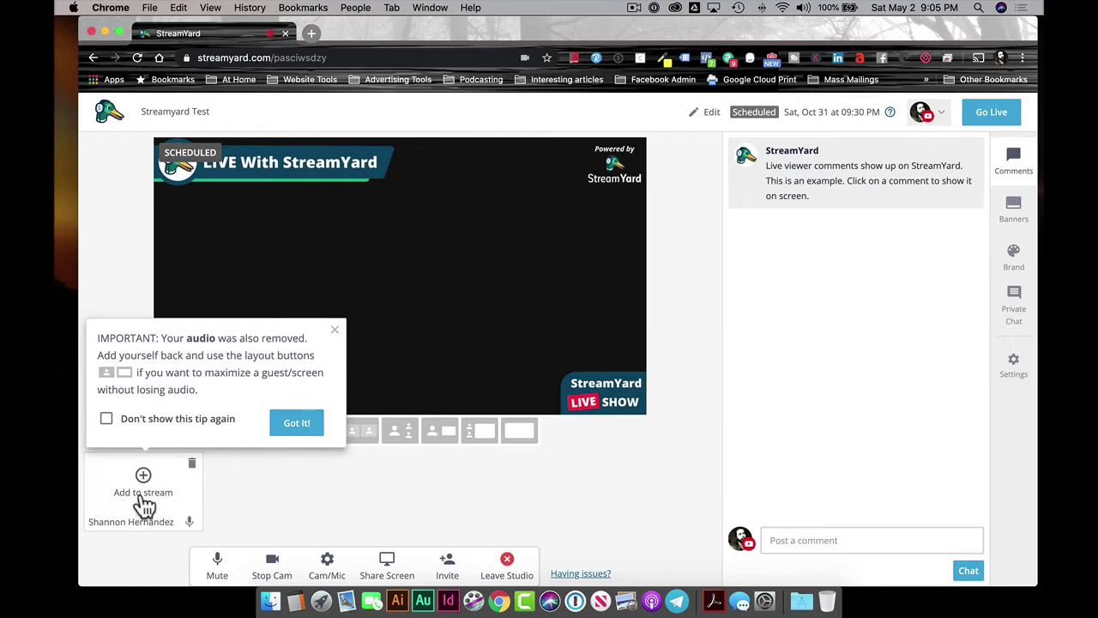
left_click(144, 493)
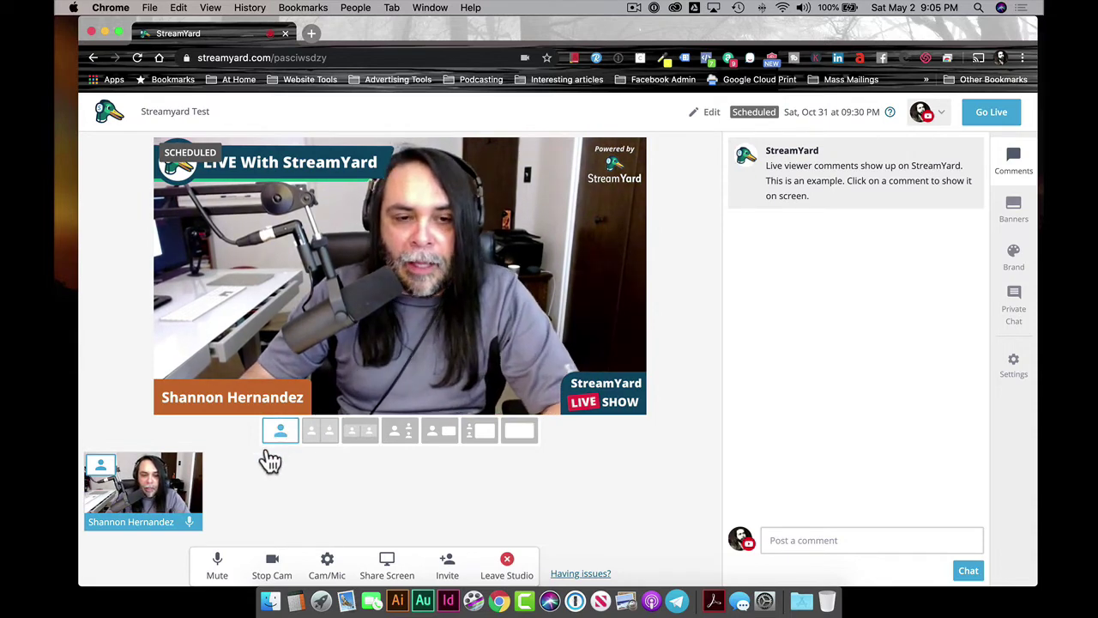
Mute and unmute the microphone, and stop and restart the camera in the studio
left_click(221, 573)
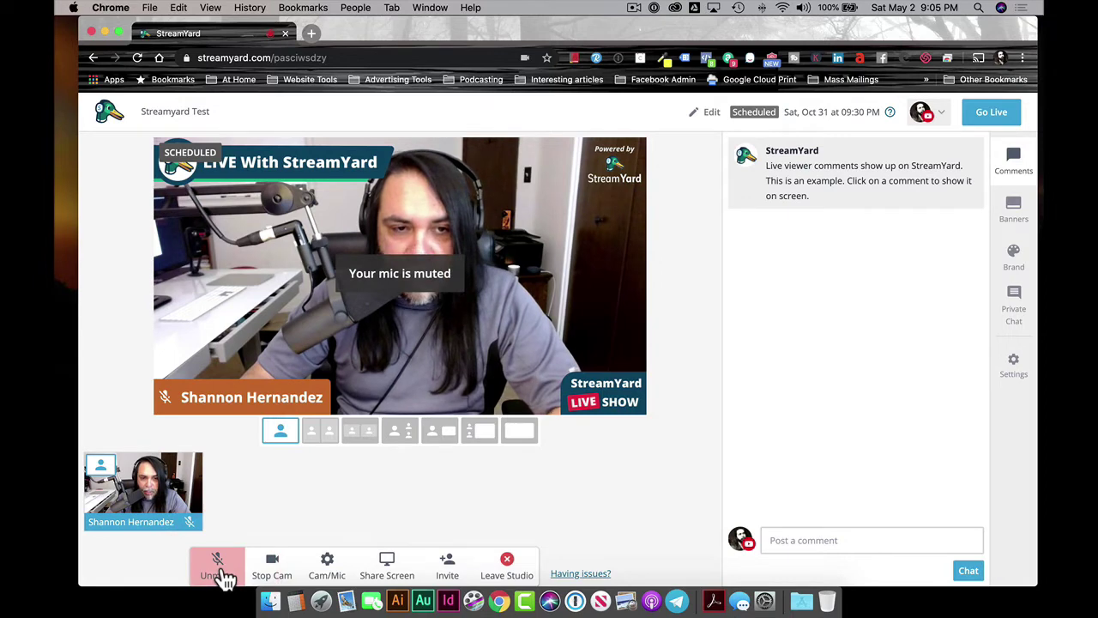
left_click(220, 573)
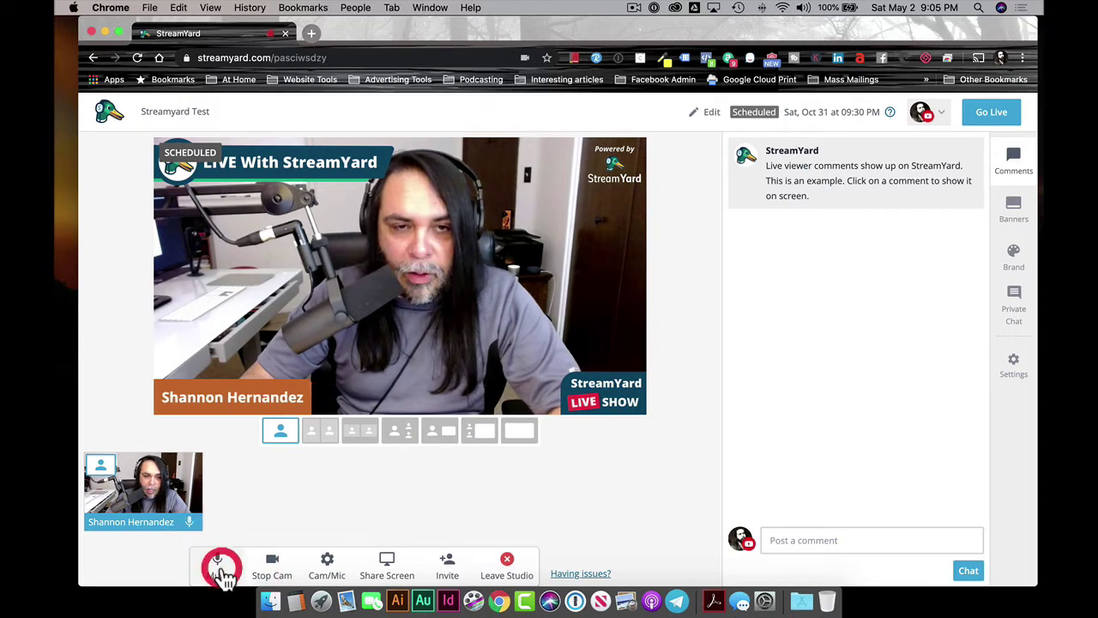
left_click(273, 573)
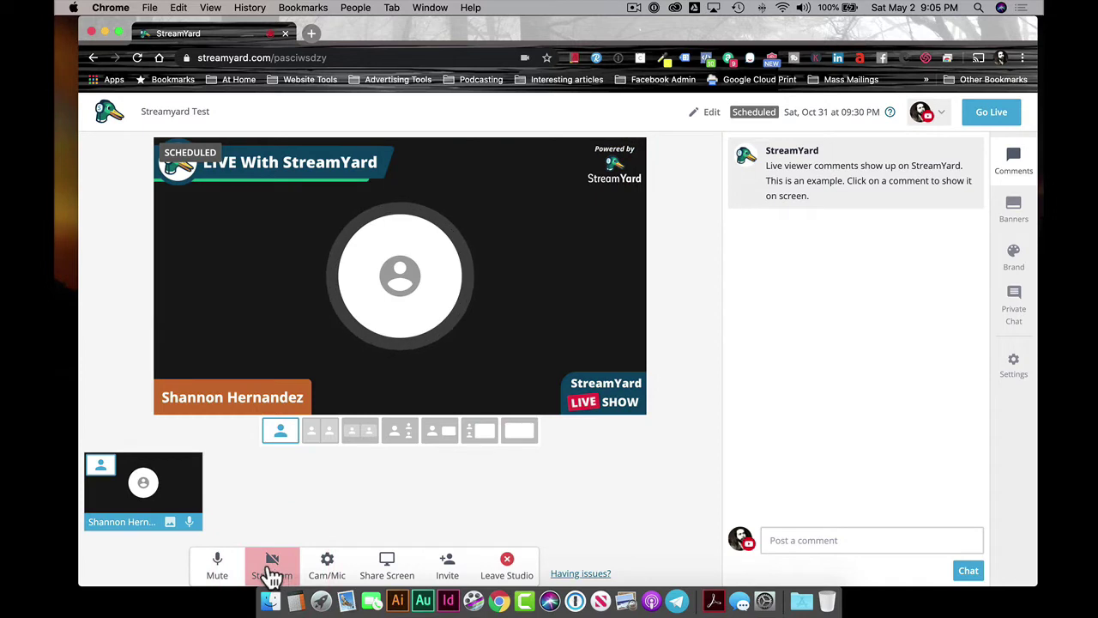
left_click(272, 570)
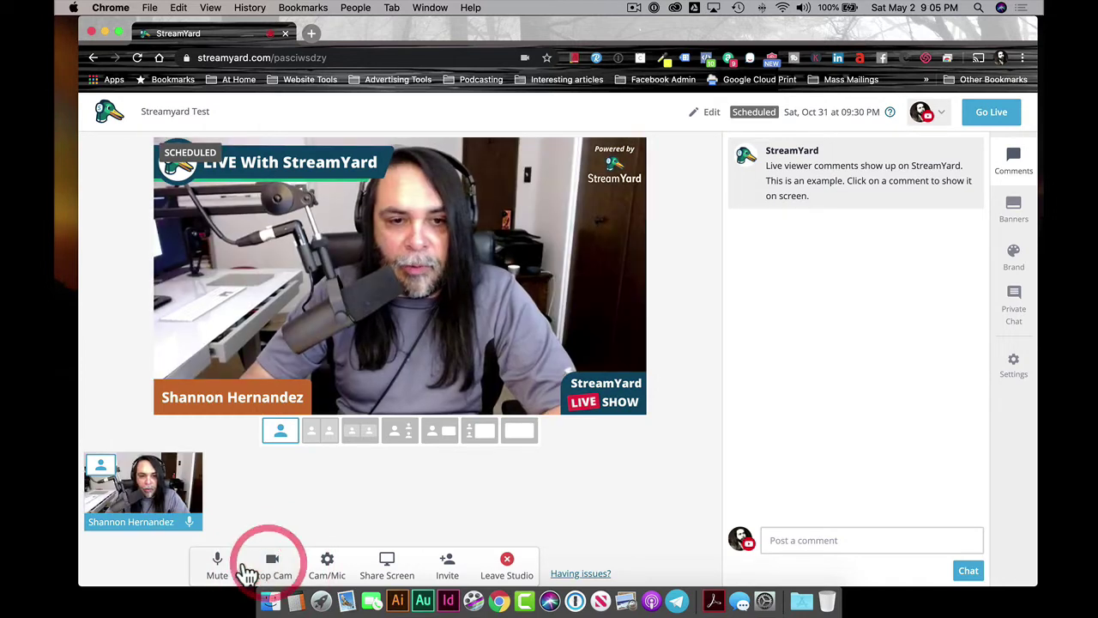
View the studio's camera settings and close them without changes
left_click(339, 571)
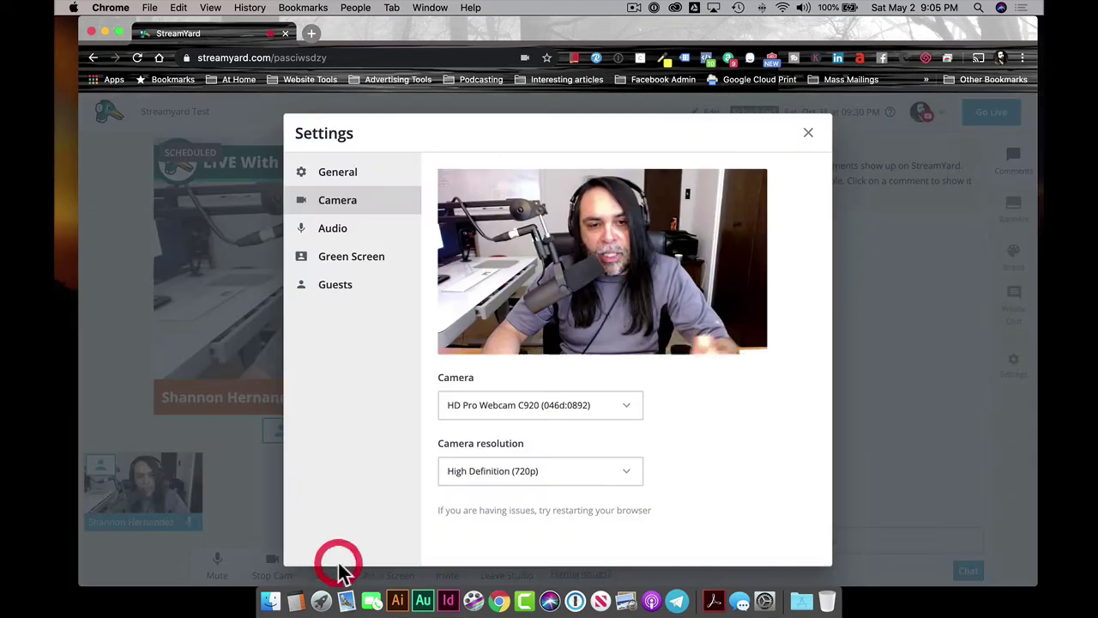
left_click(808, 133)
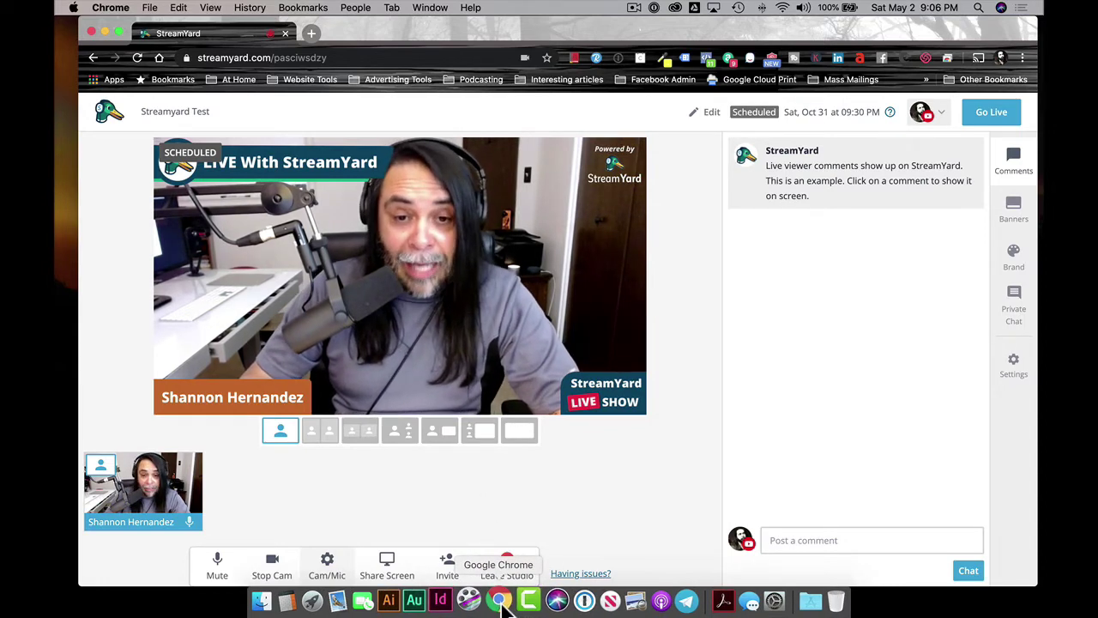
Share the entire Screen 2 and add the shared screen to the stream alongside the host's camera
left_click(390, 566)
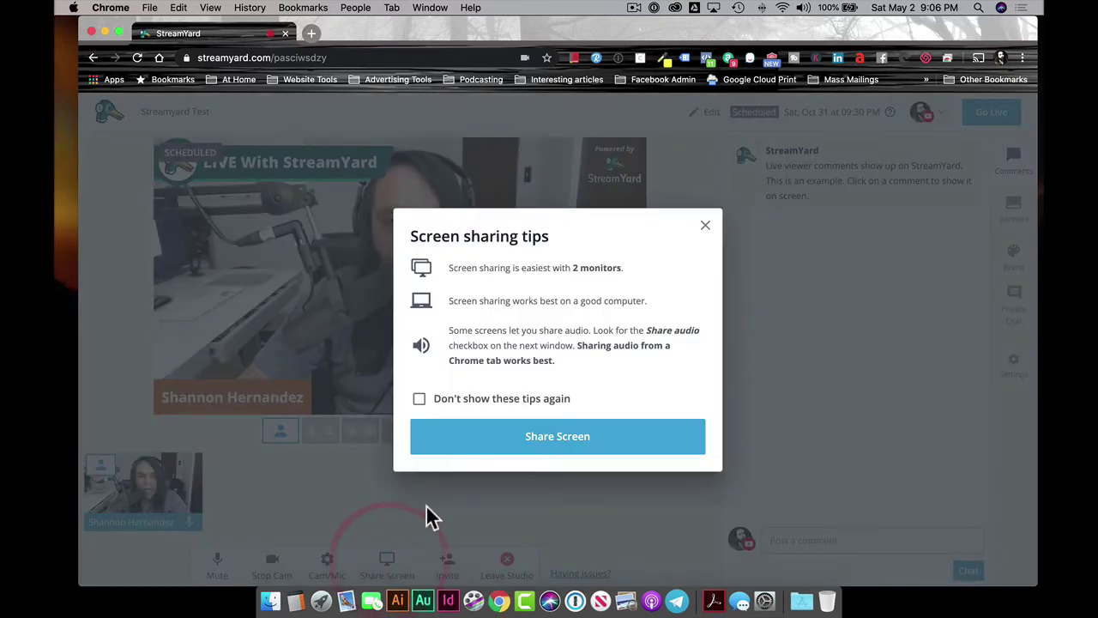
left_click(523, 445)
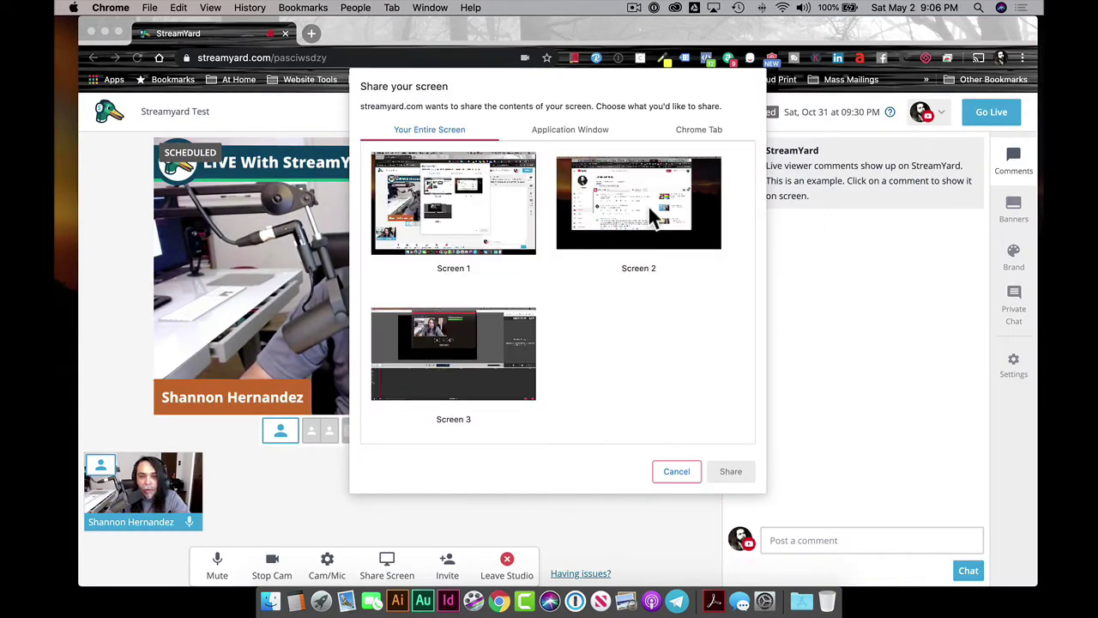
left_click(647, 204)
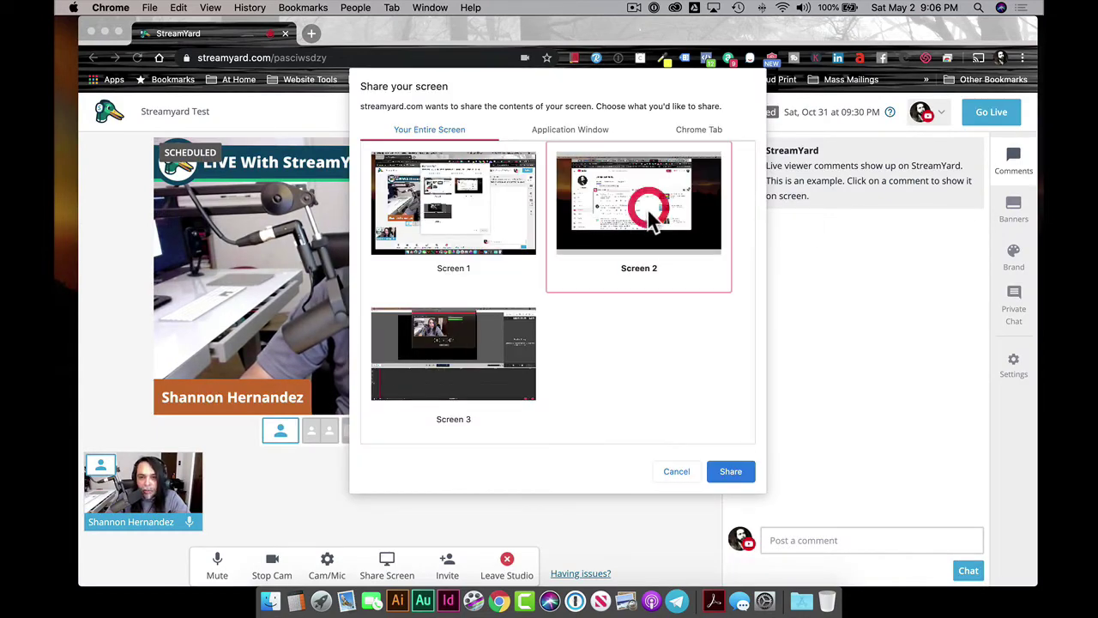
left_click(729, 471)
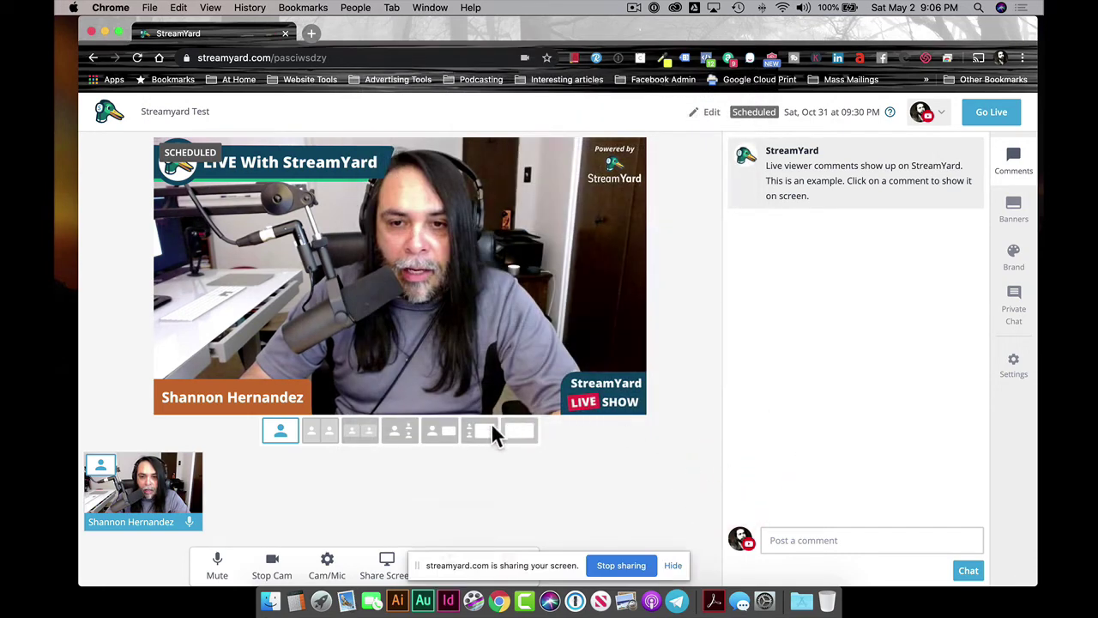
left_click(288, 502)
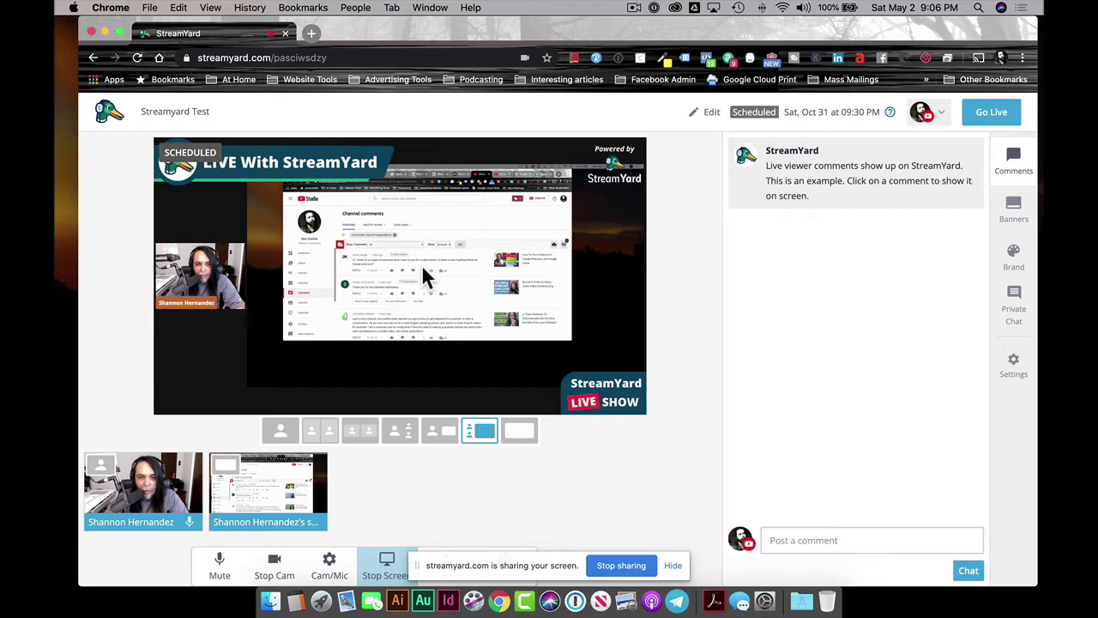
Switch the stream layout to a large host camera with the shared screen overlapping beside it
left_click(443, 433)
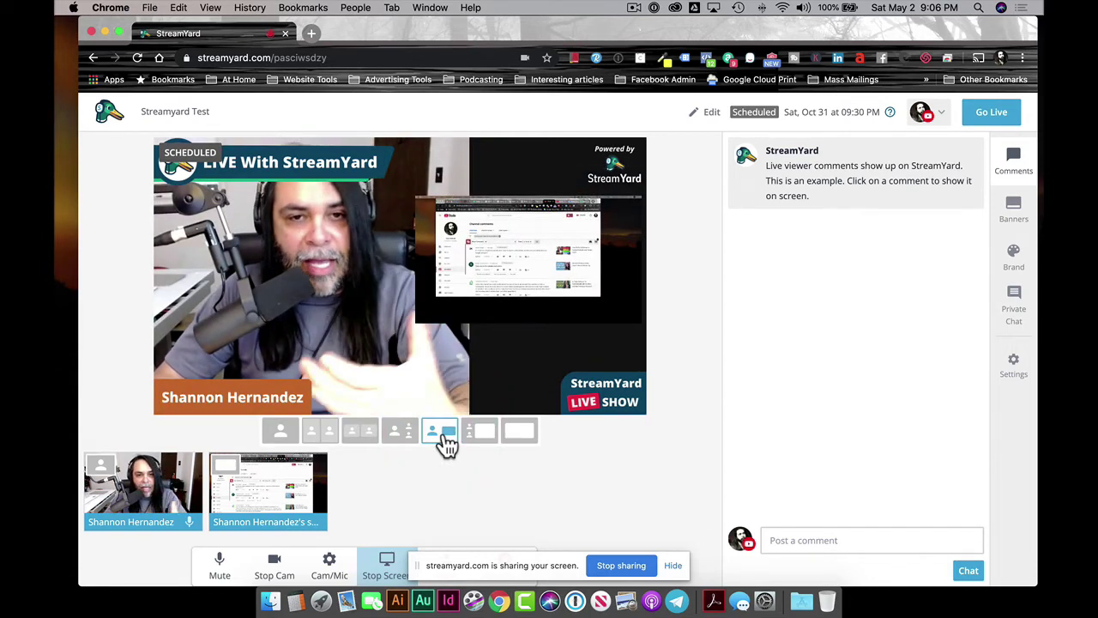
Try the screen-only and the other shared-screen layouts, ending on the large host camera with a stacked side column
left_click(521, 439)
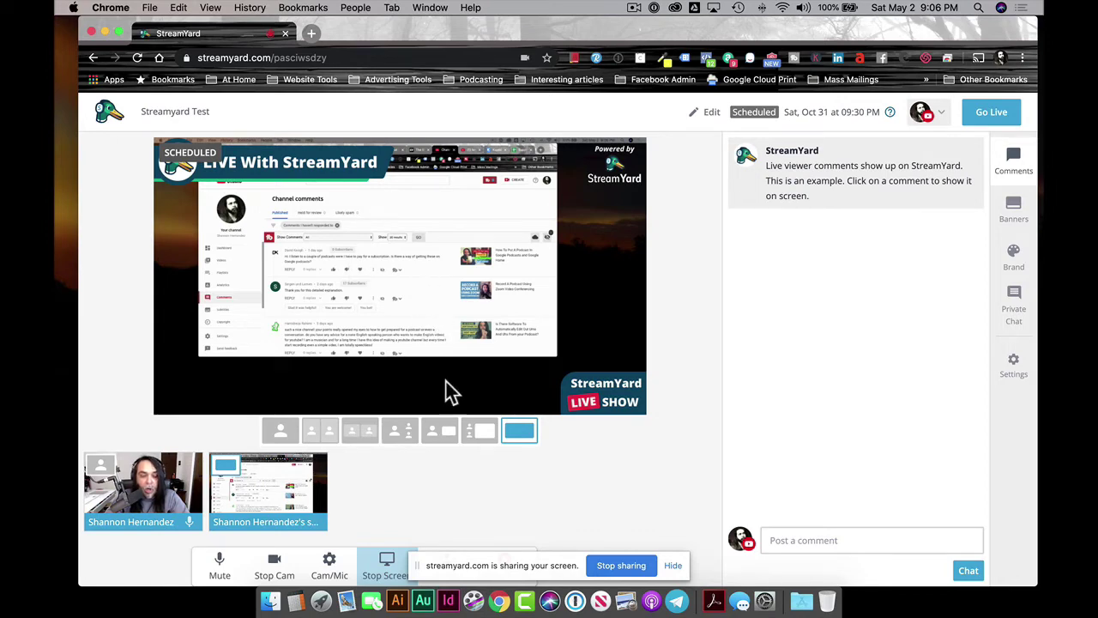
left_click(478, 431)
left_click(440, 437)
left_click(409, 441)
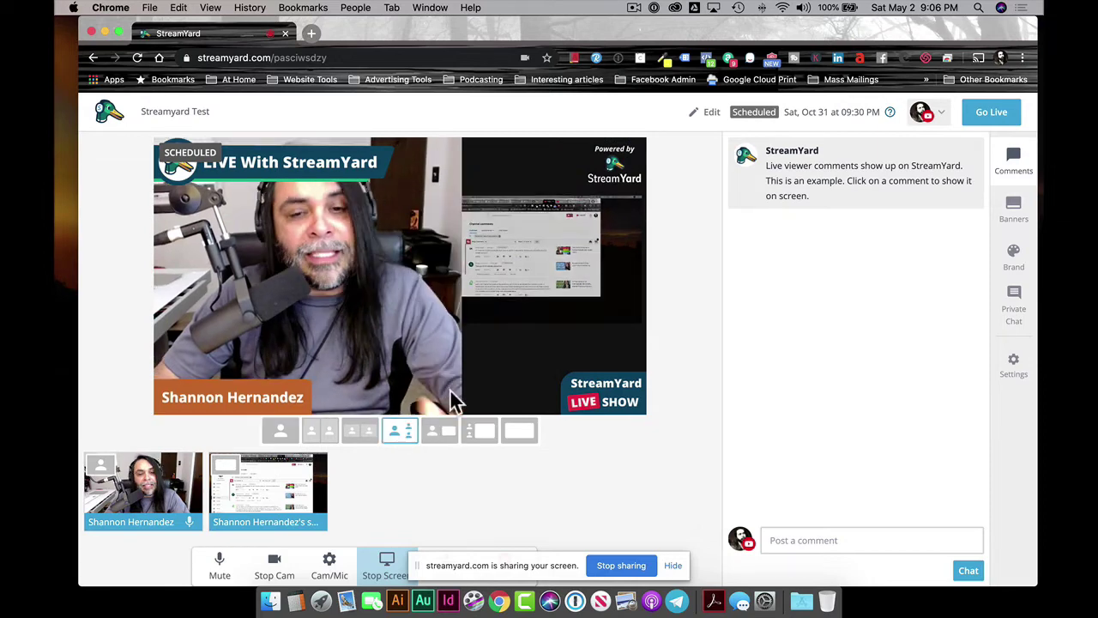
Remove the shared screen from the stream and stop sharing the screen
mouse_move(294, 512)
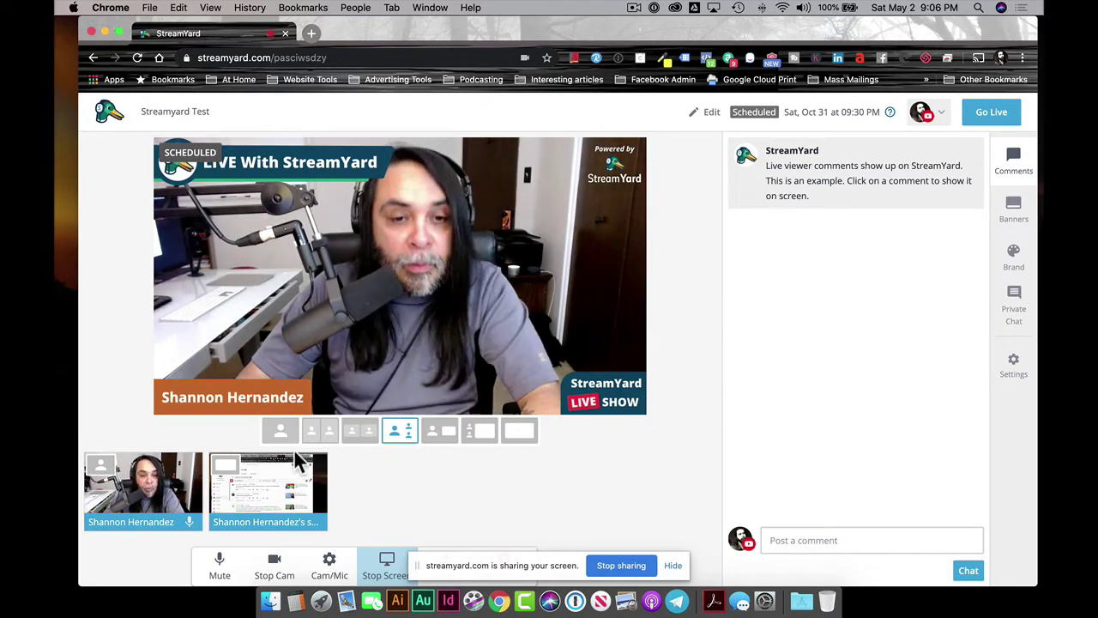
mouse_move(269, 482)
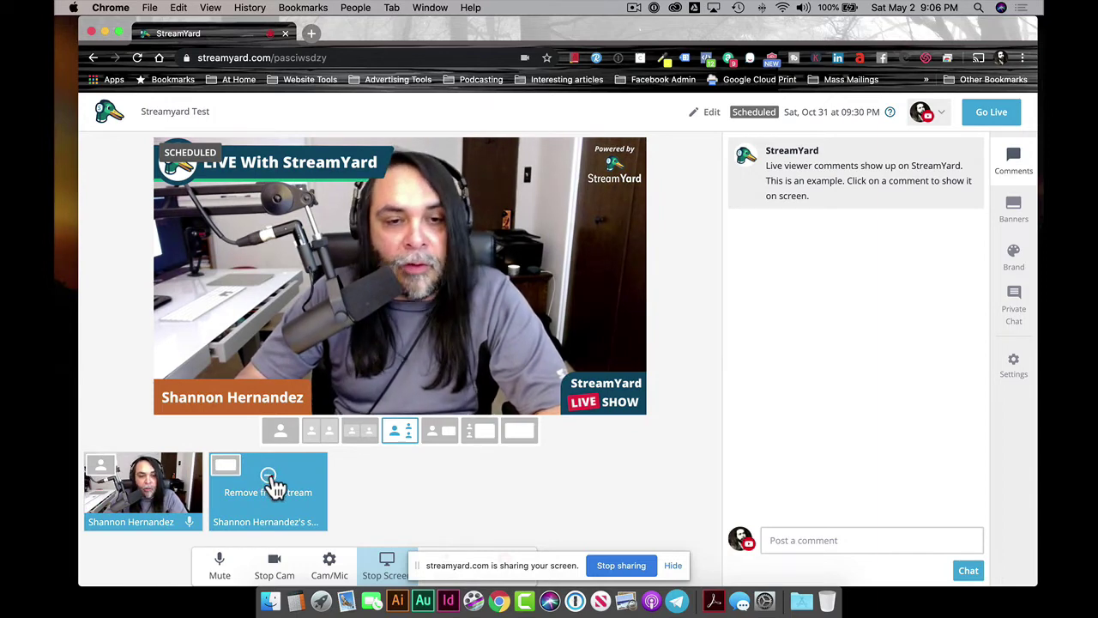
left_click(269, 477)
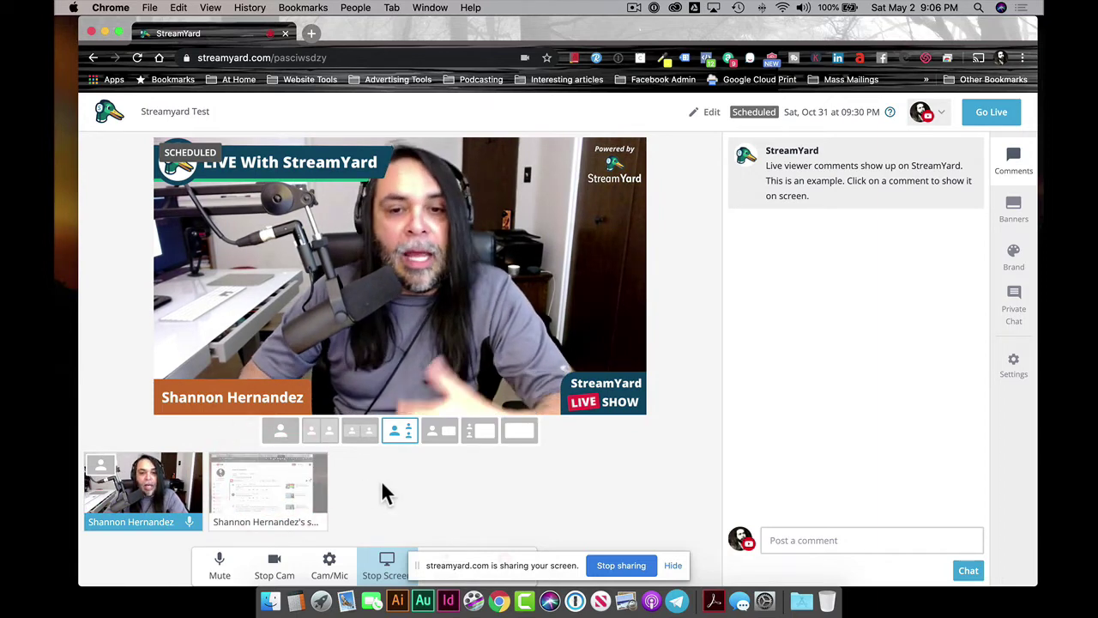
left_click(621, 568)
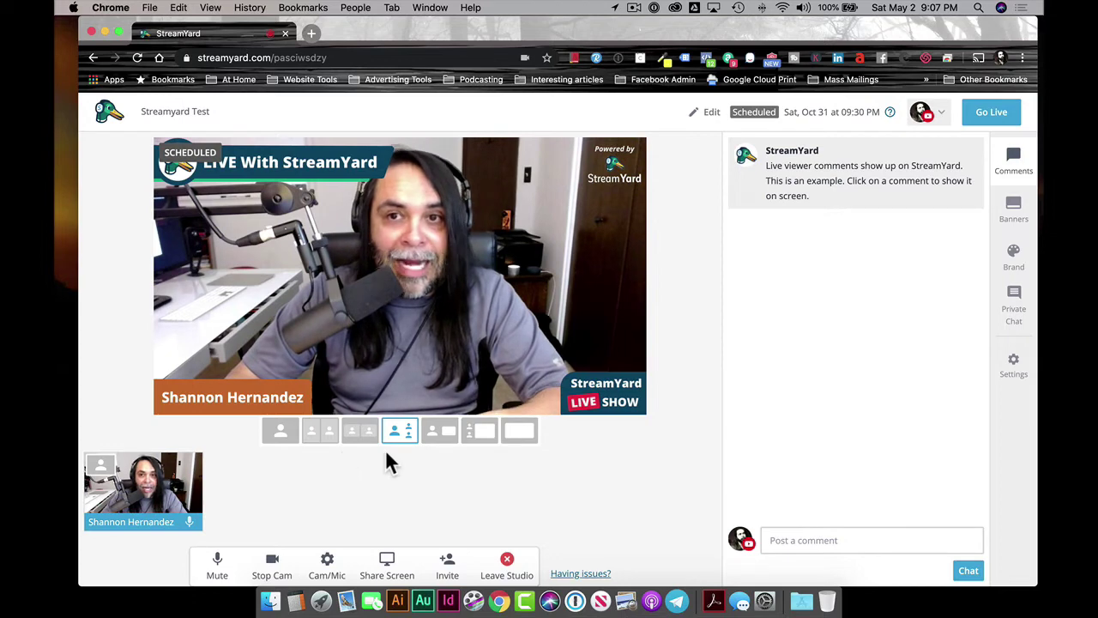
Copy the guest invitation link for the broadcast studio to the clipboard and close the invite dialog
left_click(446, 564)
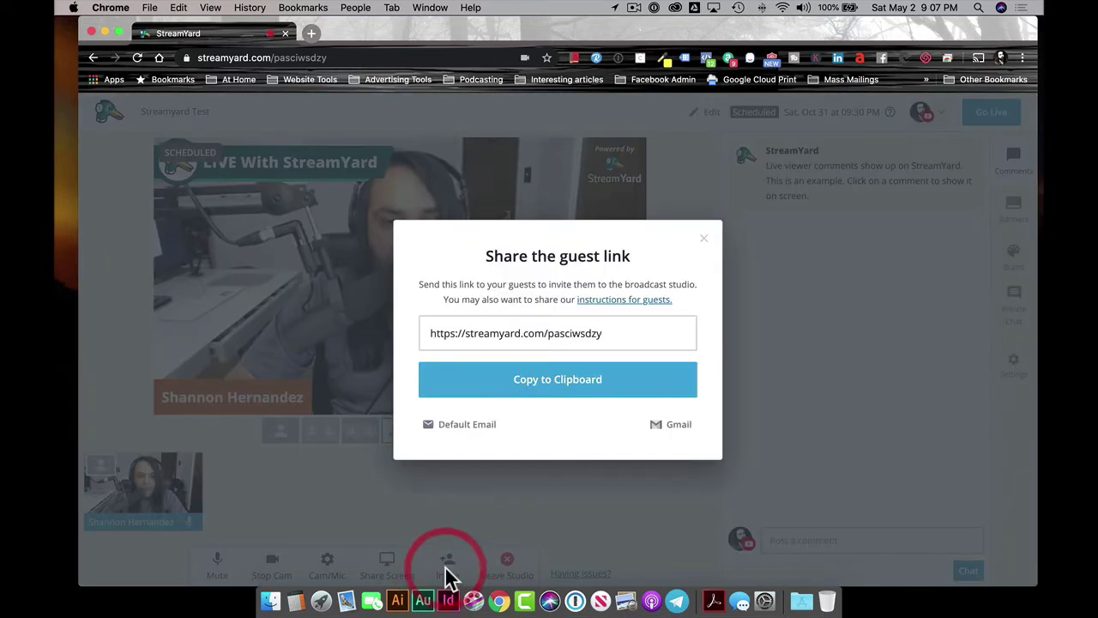
left_click(549, 333)
left_click(540, 391)
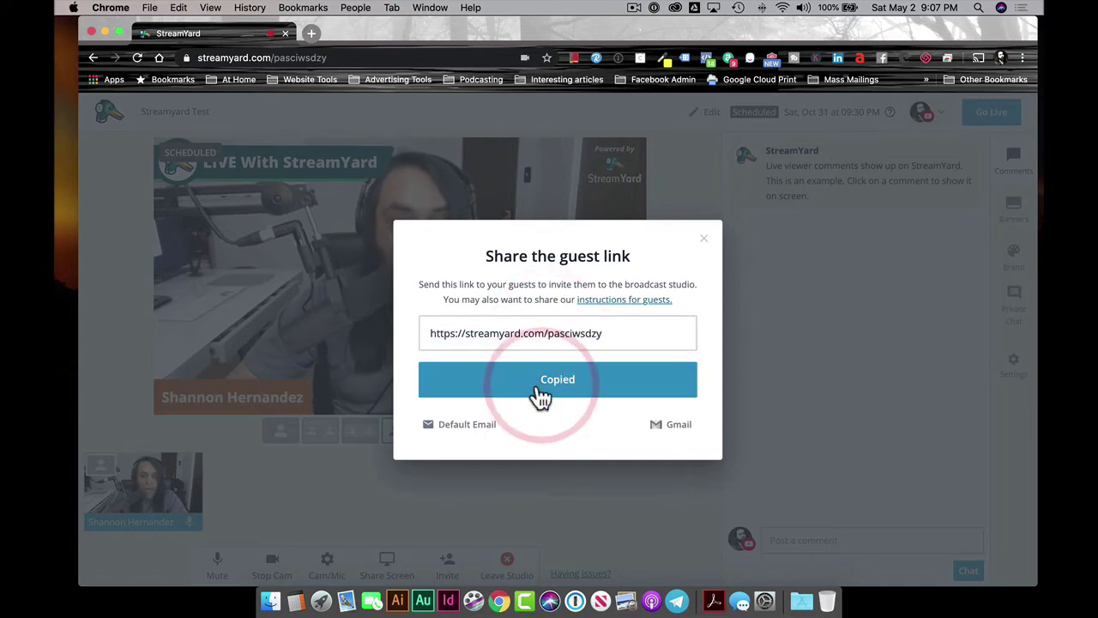
left_click(703, 240)
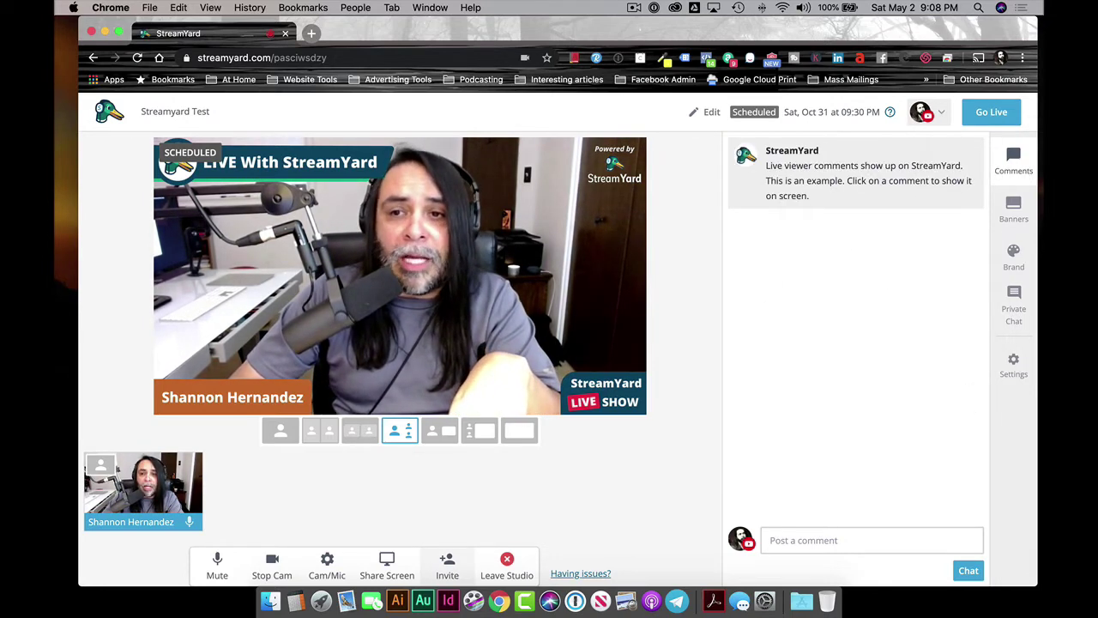
Post the comment "Hello everyone! Happy weekend!", show it on the stream, and hide it again
mouse_move(871, 197)
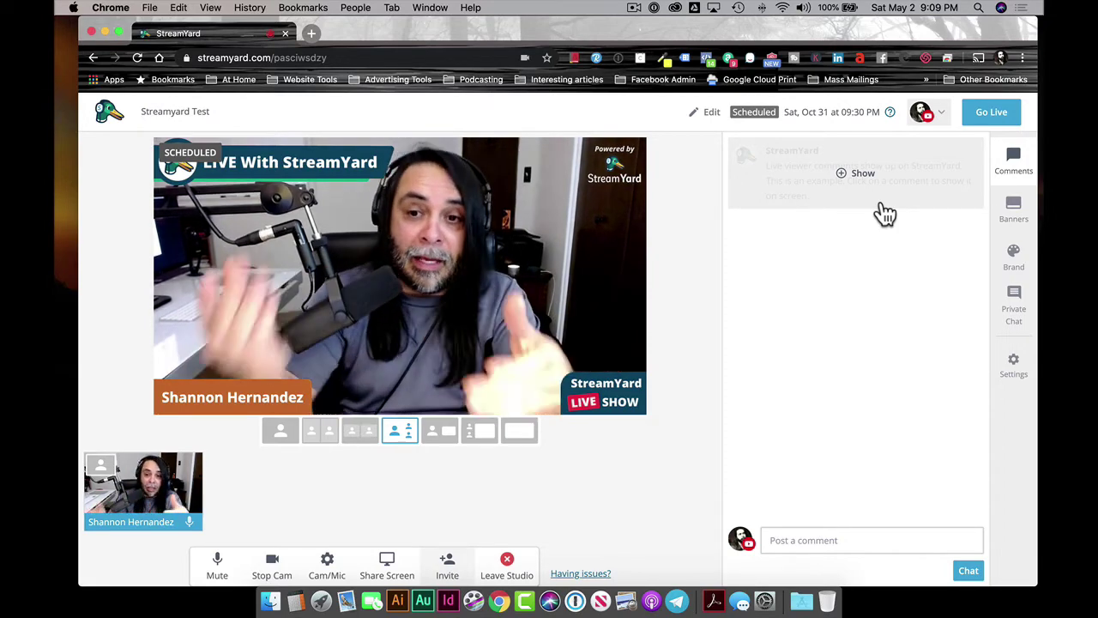
left_click(819, 541)
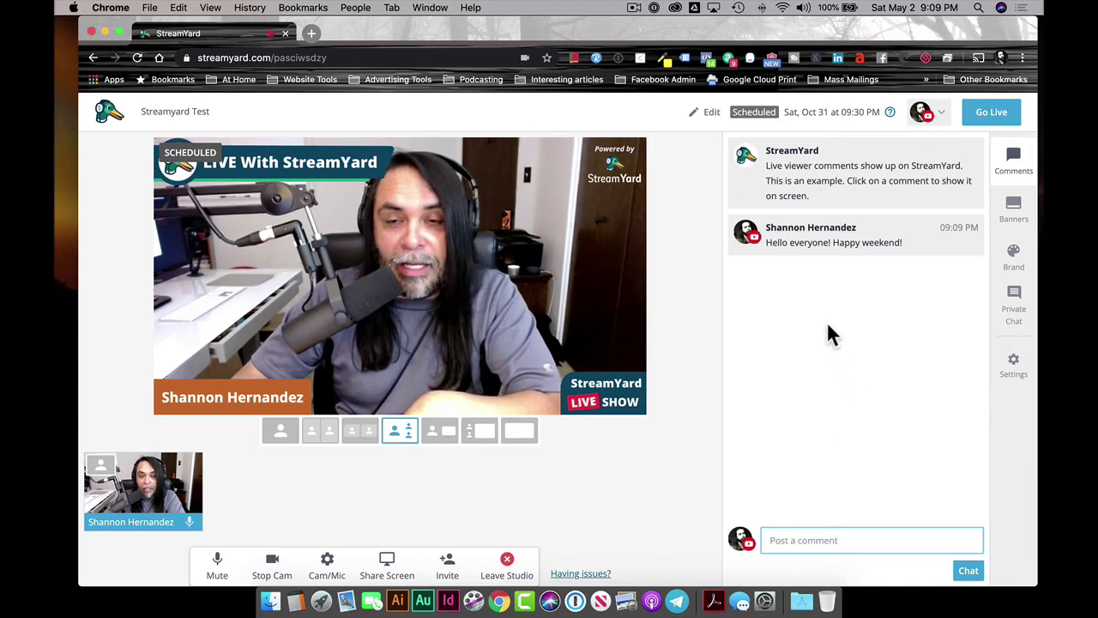
mouse_move(823, 246)
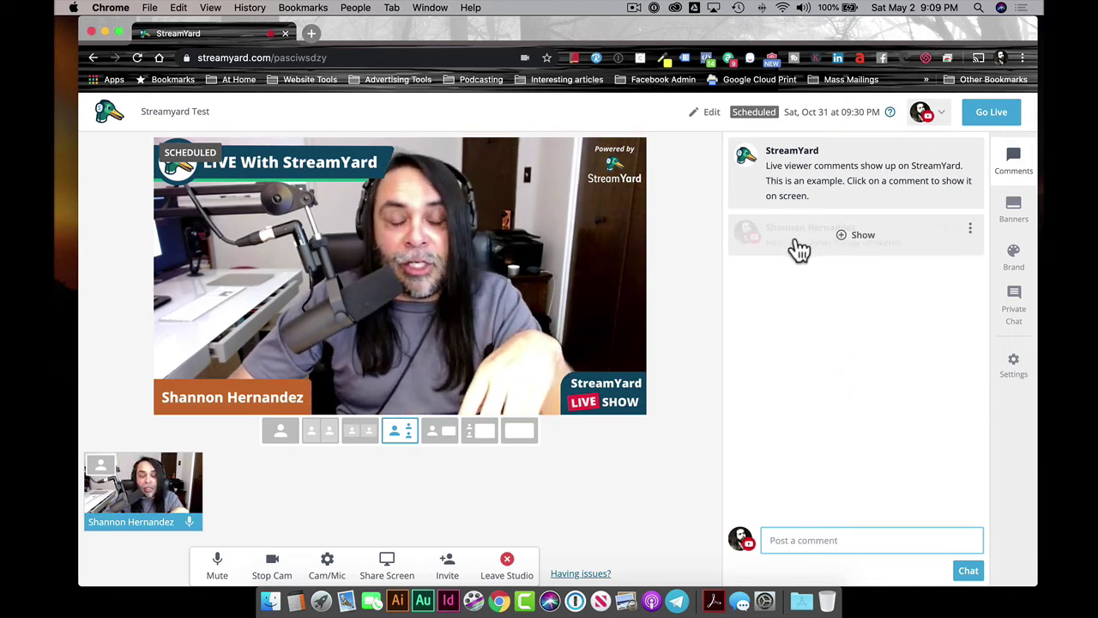
left_click(863, 243)
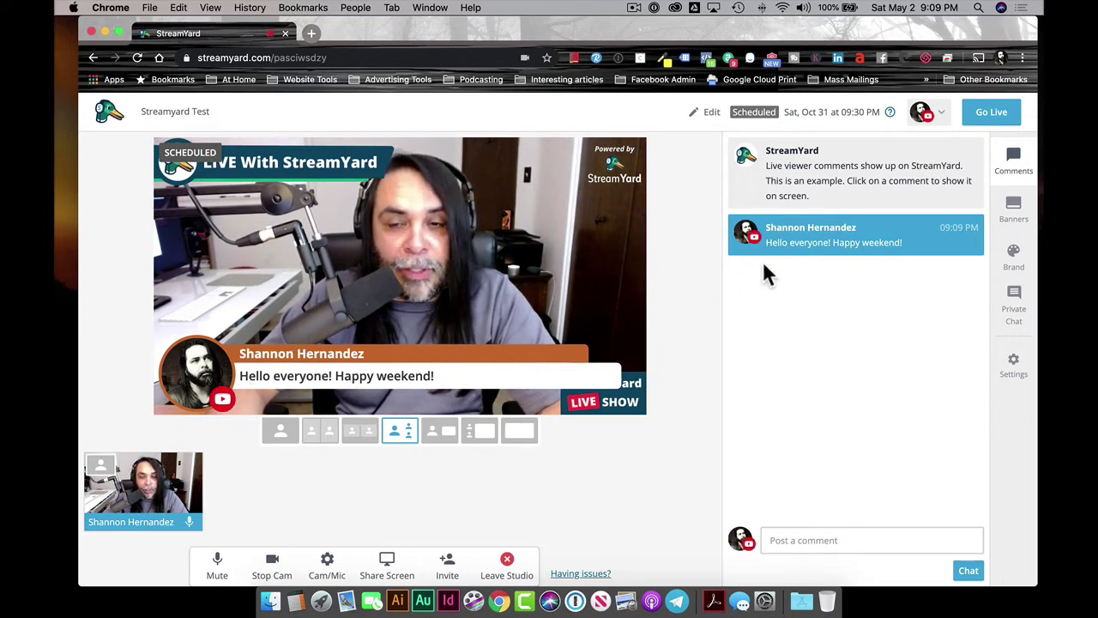
left_click(862, 237)
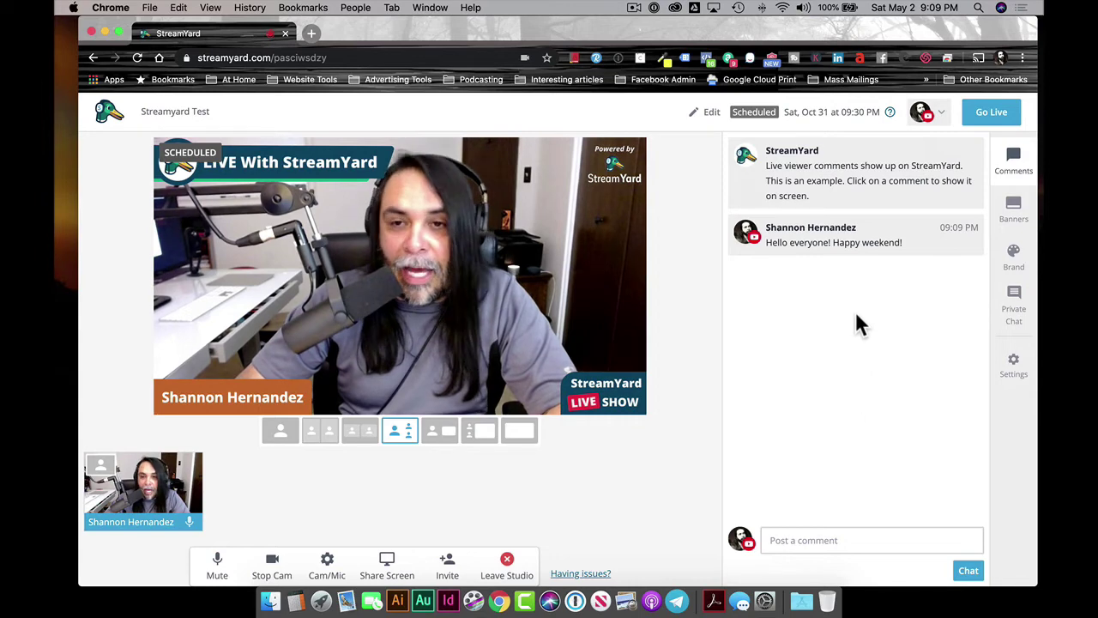
Show StreamYard's example viewer comment on the stream and hide it again
mouse_move(869, 183)
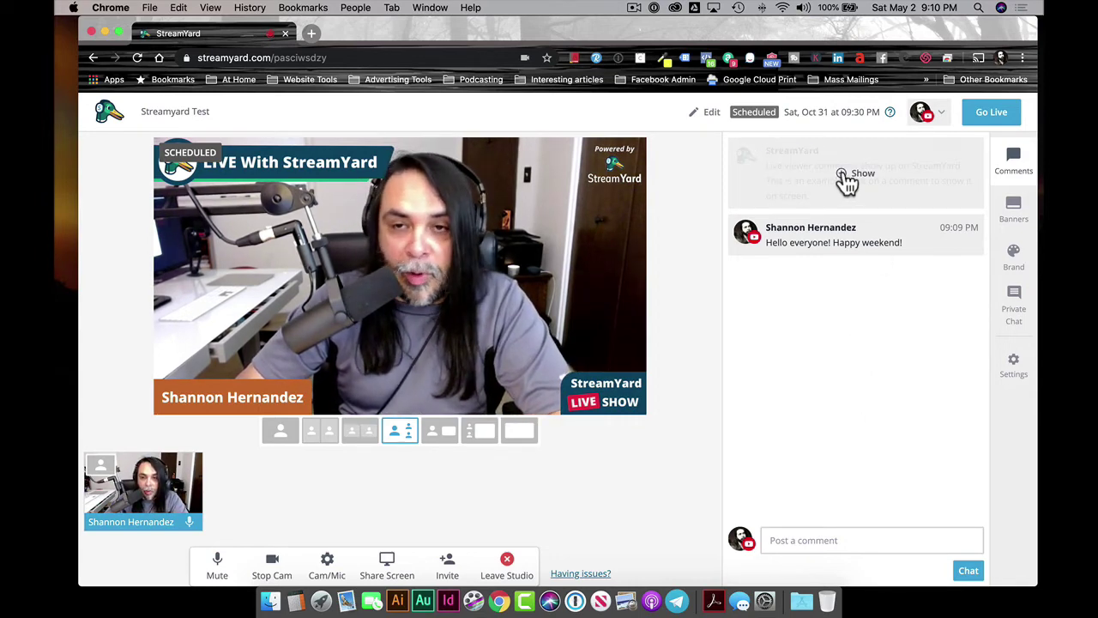
left_click(843, 174)
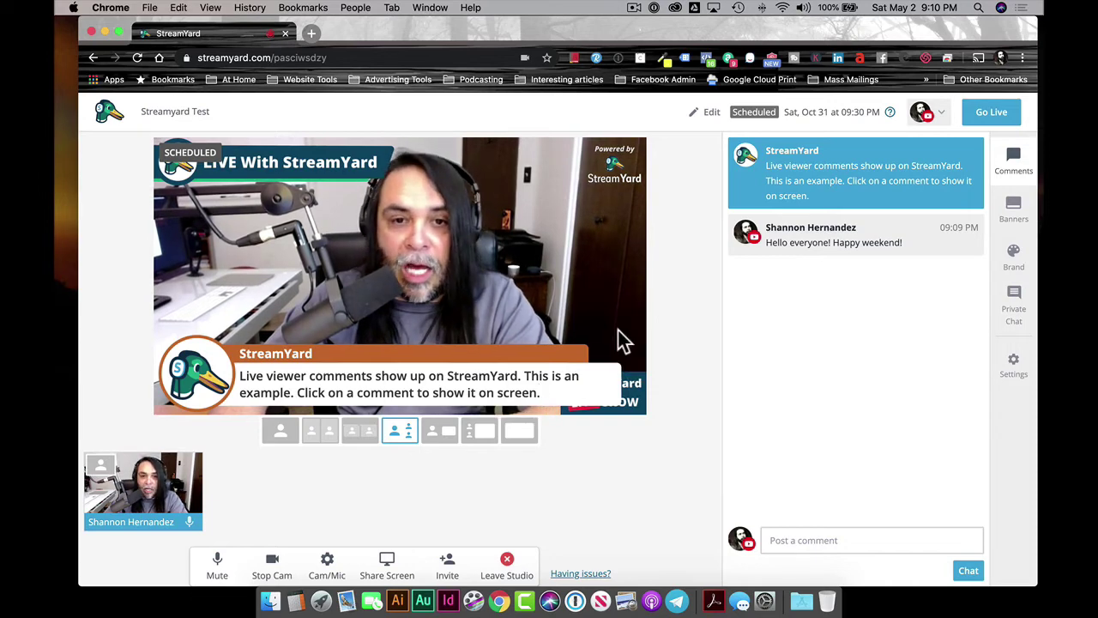
left_click(853, 175)
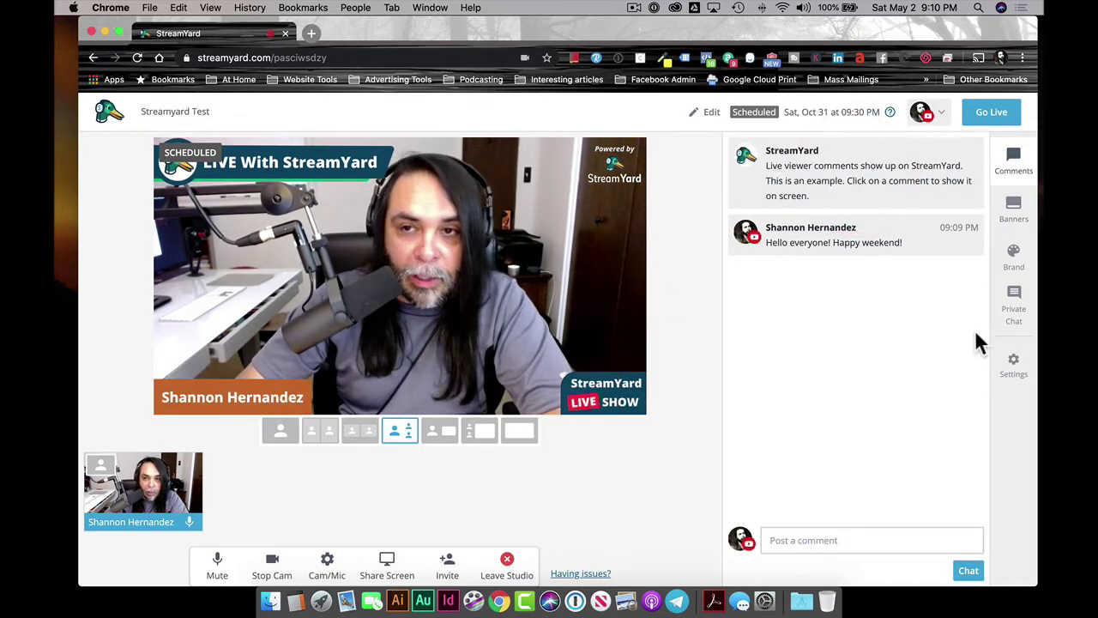
mouse_move(950, 180)
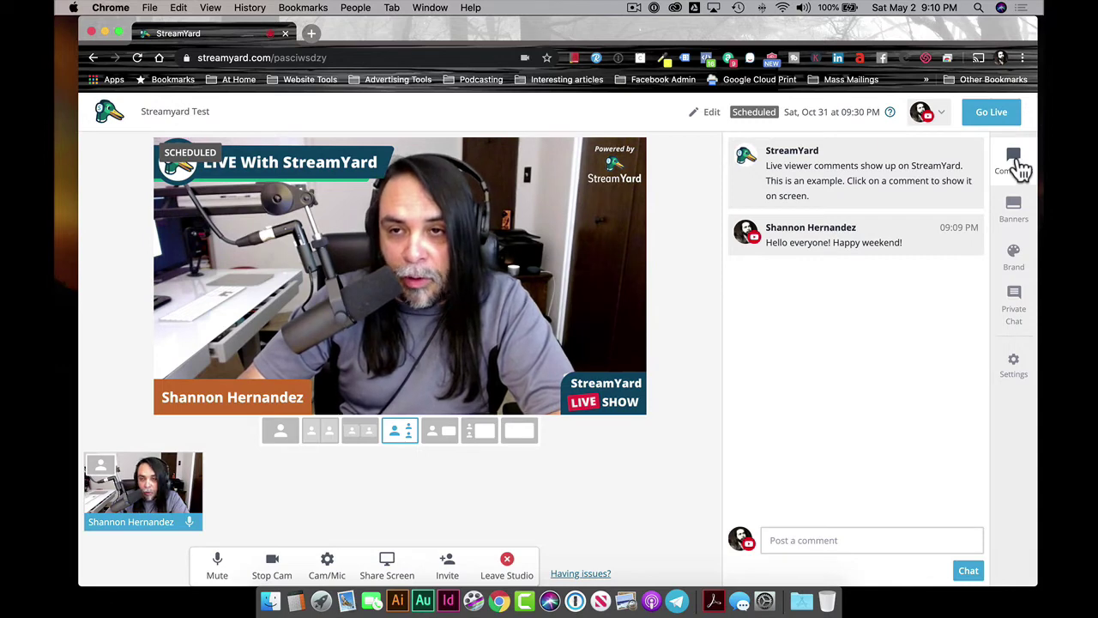
Show the first example banner, "This is an example of a banner", on the stream and hide it again
left_click(1019, 214)
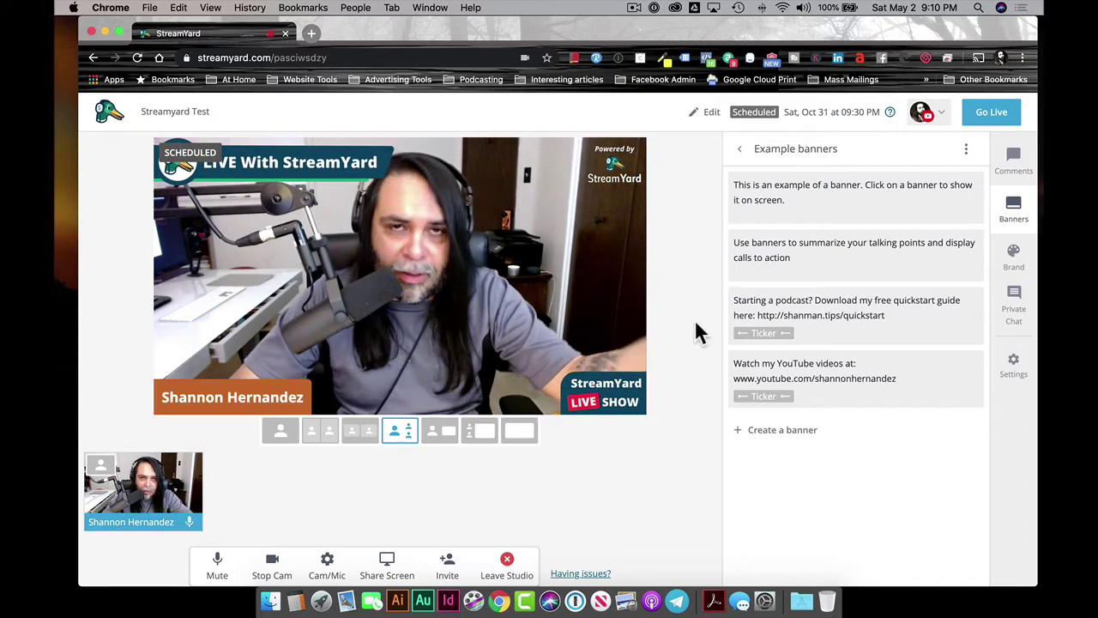
mouse_move(789, 204)
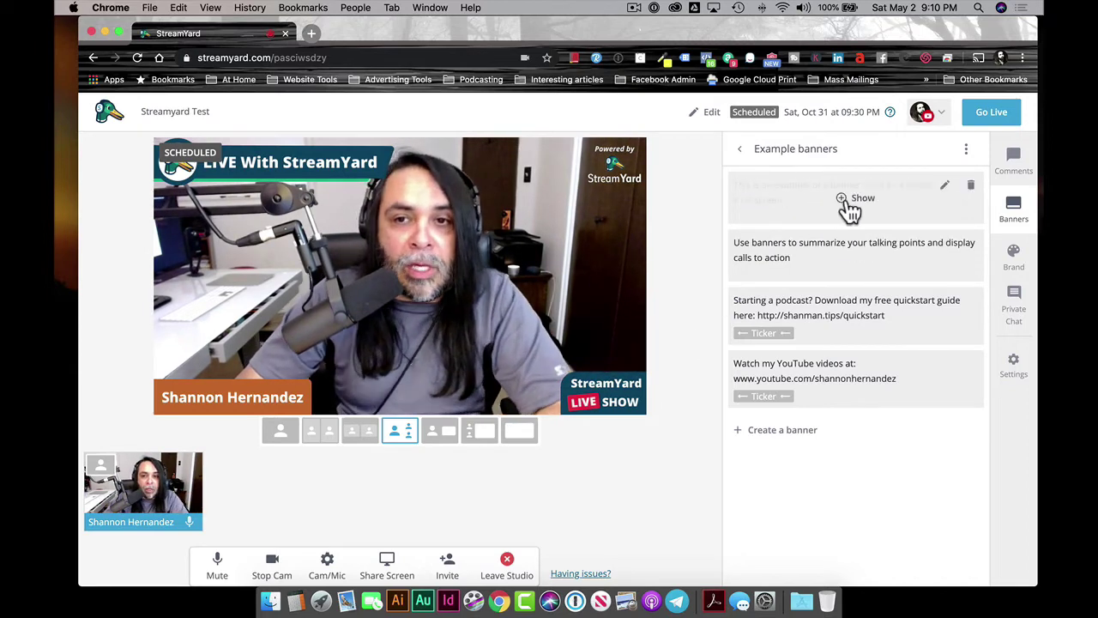
left_click(846, 199)
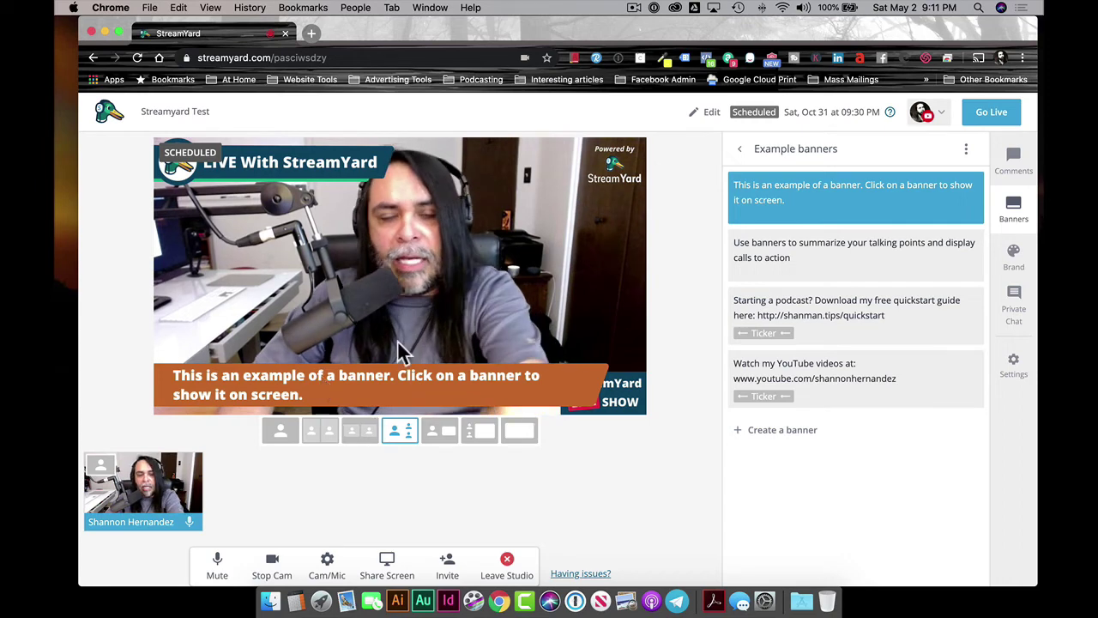
mouse_move(829, 224)
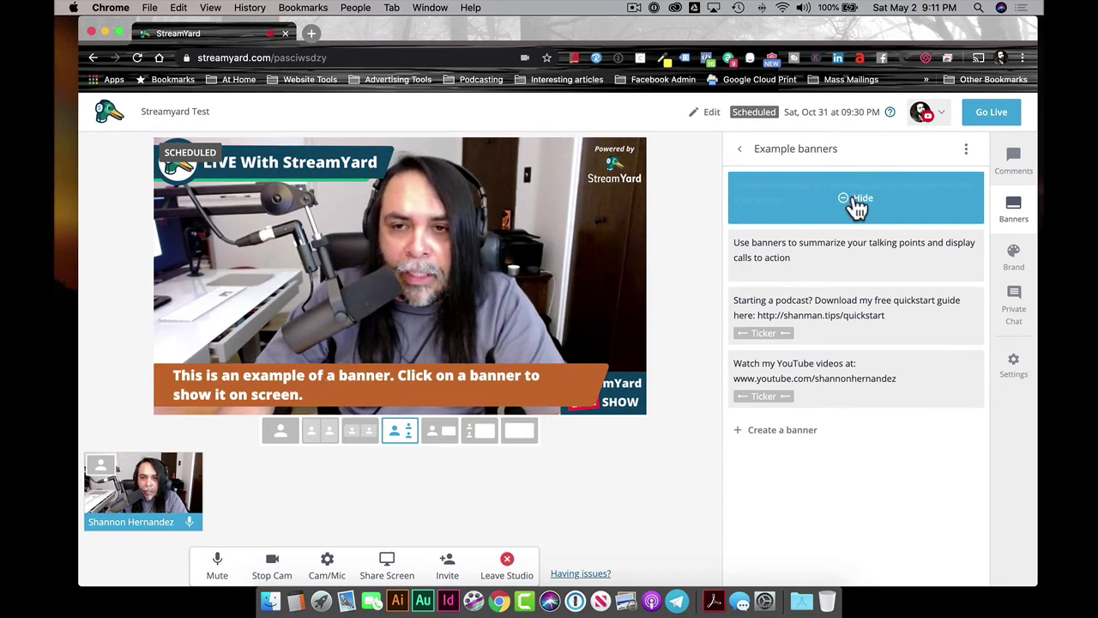
left_click(857, 205)
Show the podcast quickstart guide ticker on the stream and replace it with the YouTube videos ticker
mouse_move(859, 321)
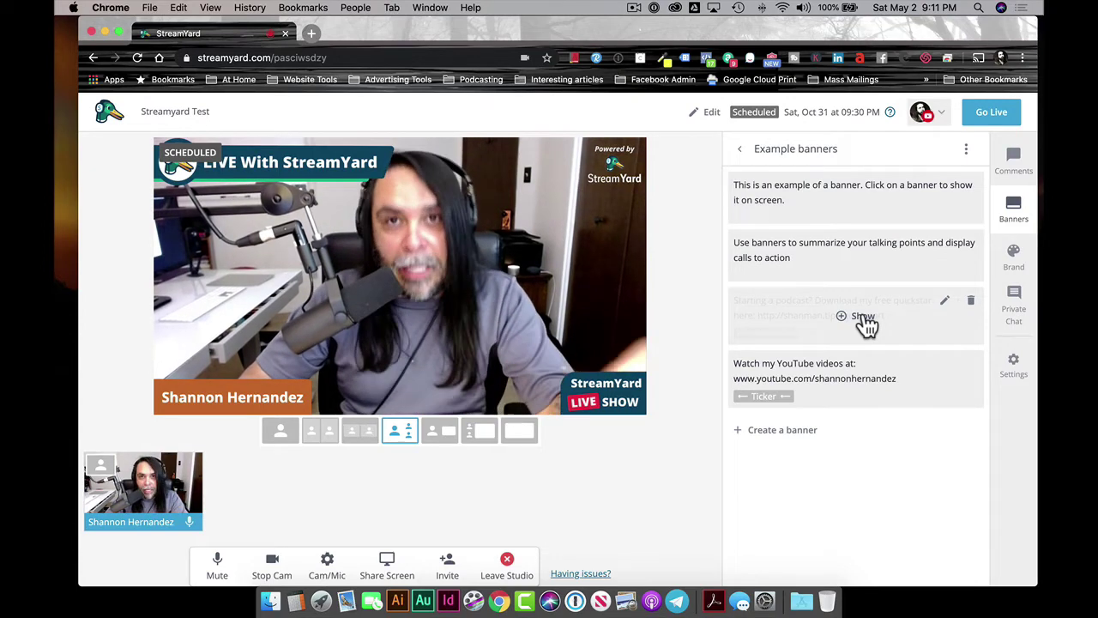
left_click(863, 317)
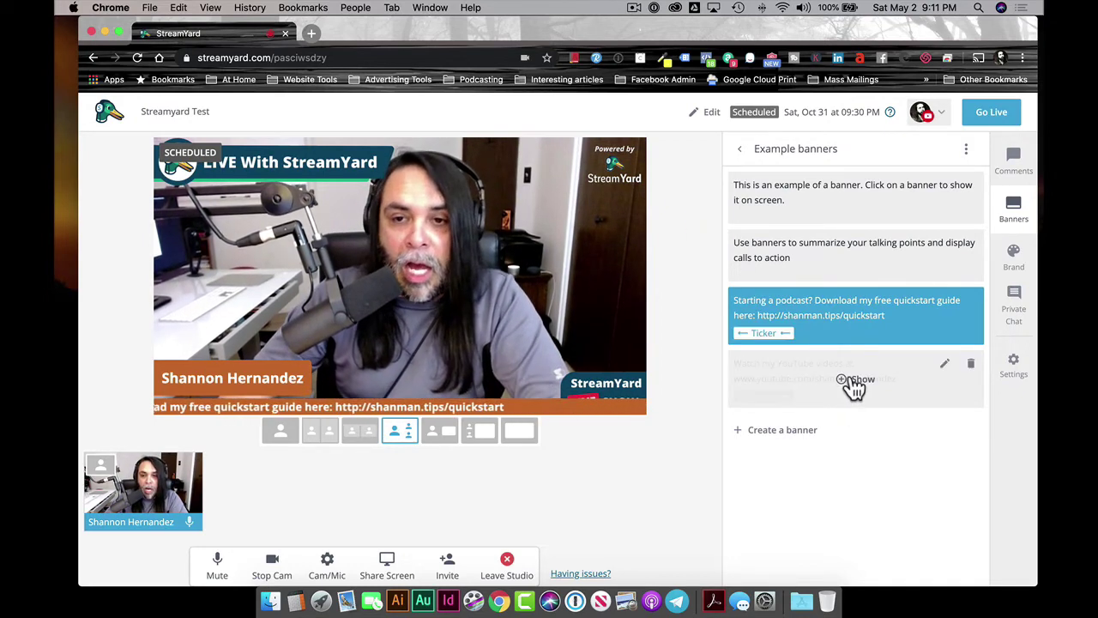
left_click(849, 382)
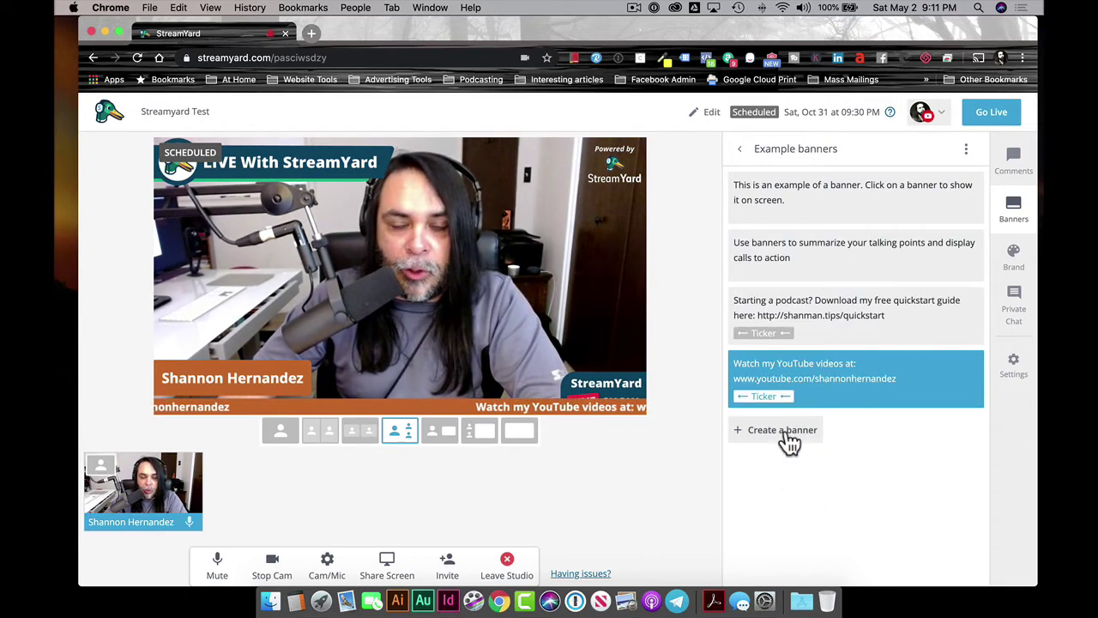
Create the ticker banner "Visit my website at THESHANMAN.COM!!!" and show it on the stream, alternating it with the YouTube and podcast tickers
left_click(784, 433)
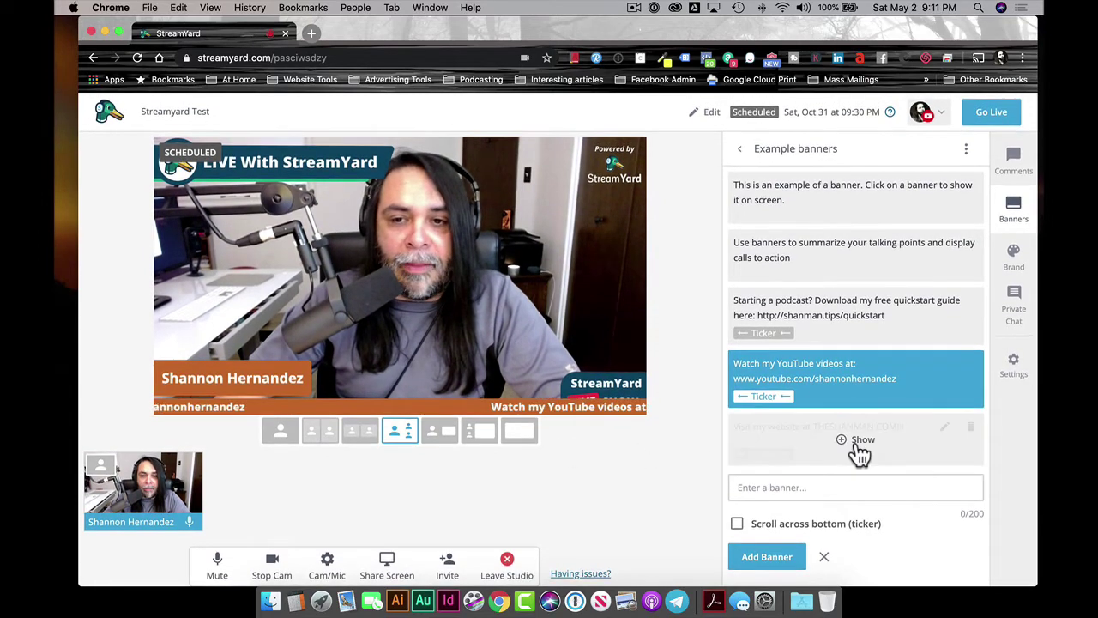
left_click(859, 452)
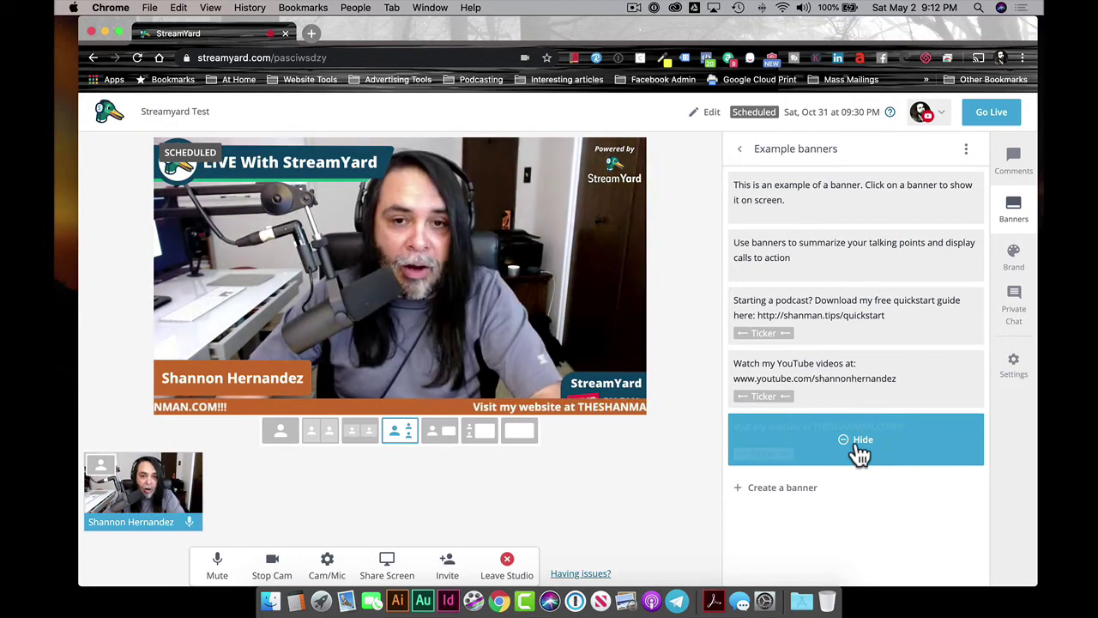
left_click(847, 377)
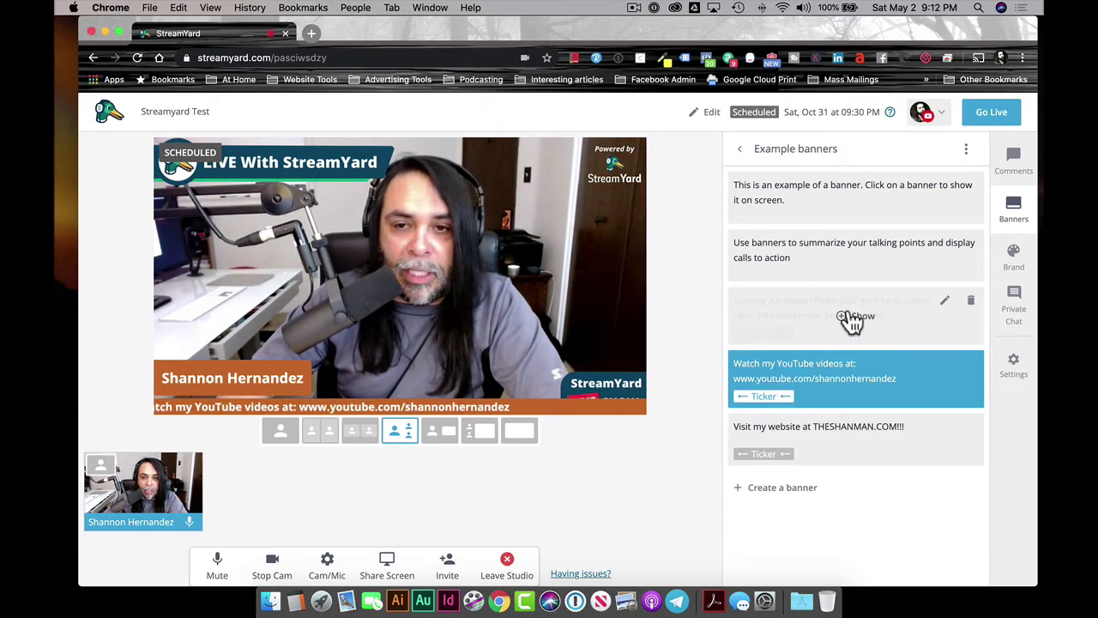
left_click(849, 317)
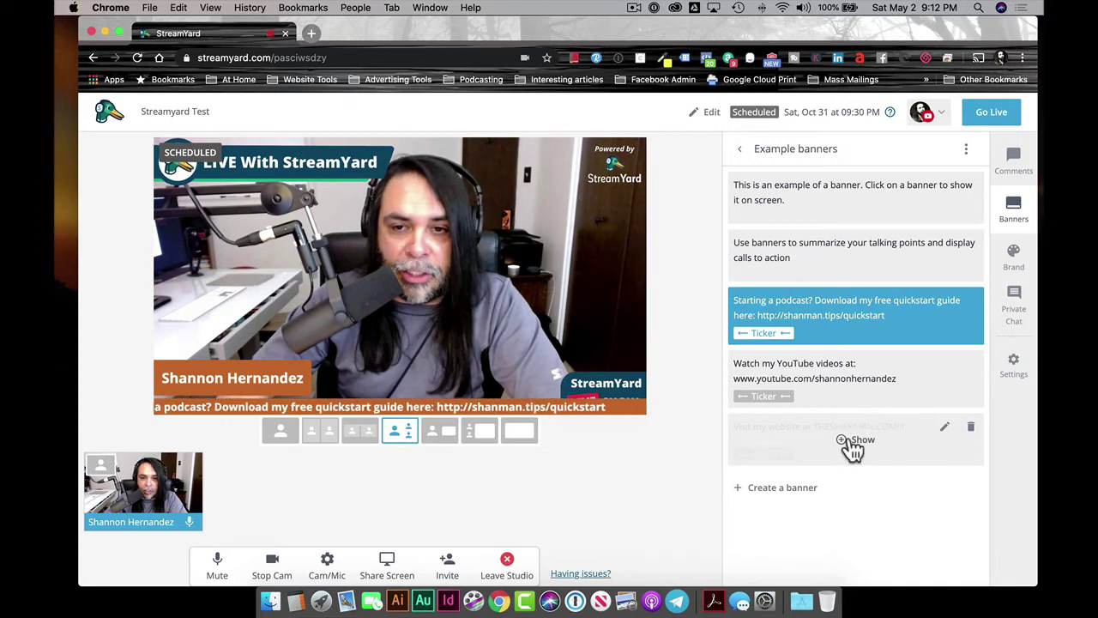
left_click(853, 442)
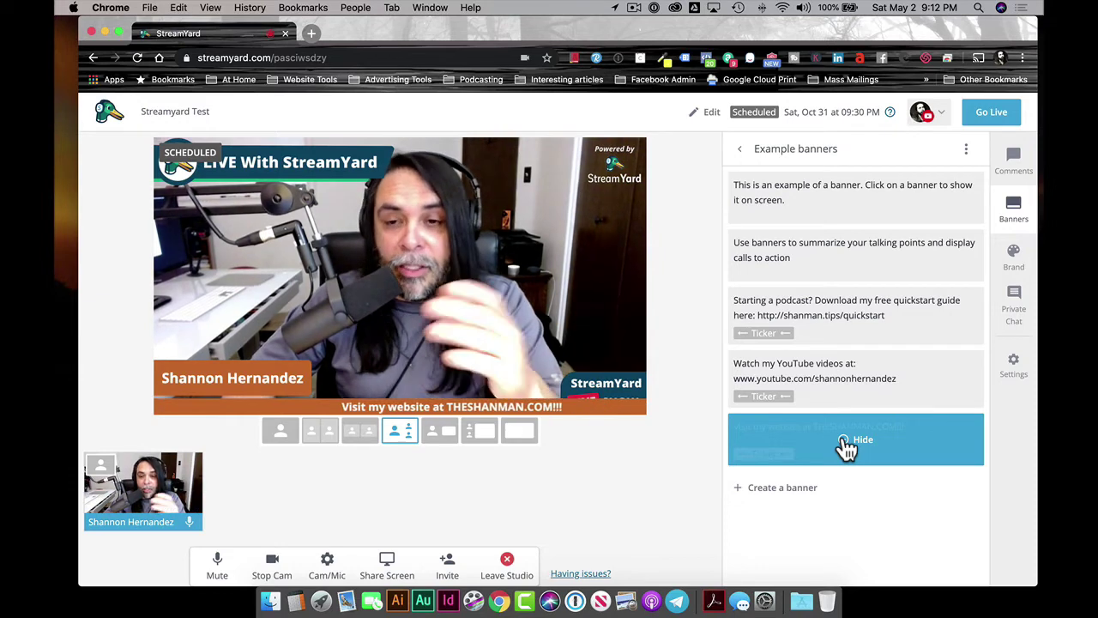
Delete the YouTube videos ticker from the example banners
mouse_move(887, 410)
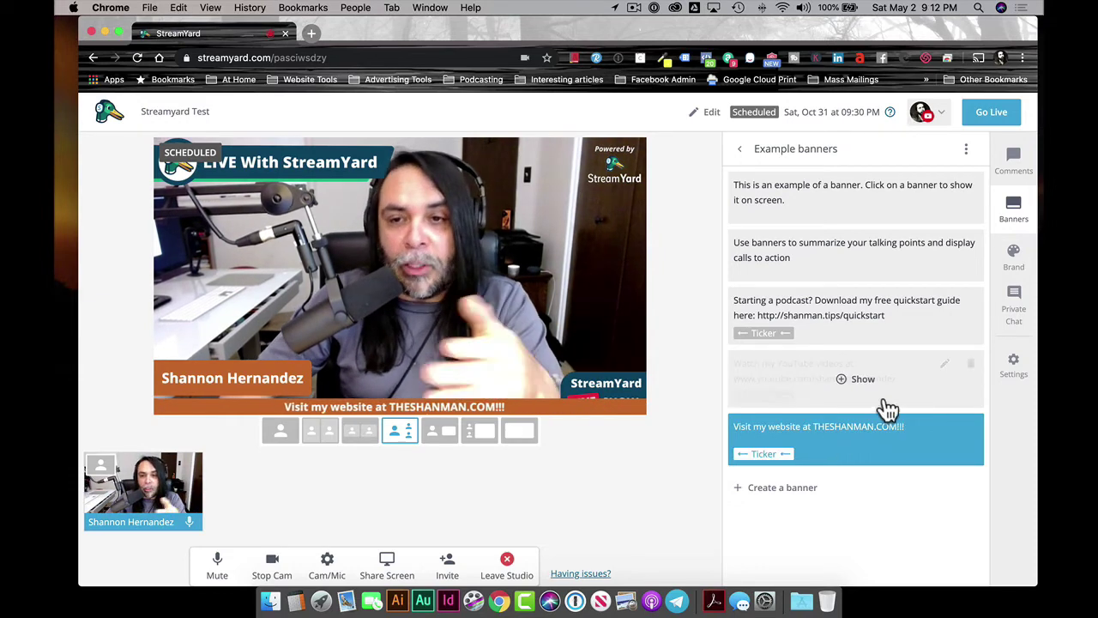
left_click(971, 367)
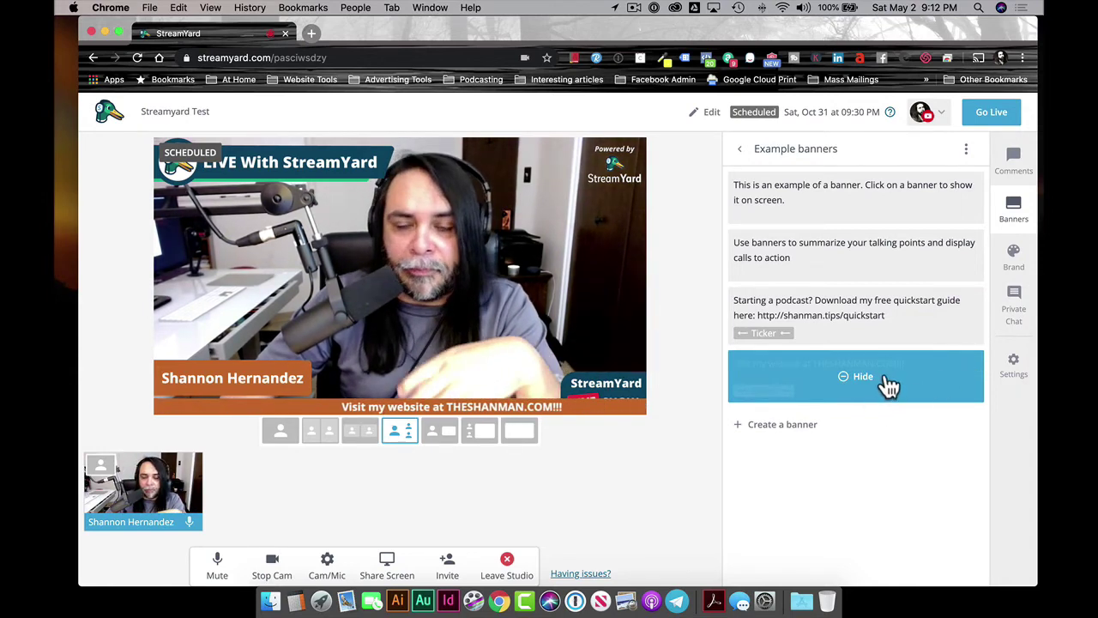
Change the brand color of Brand 1 to blue, #0084ff
left_click(1016, 257)
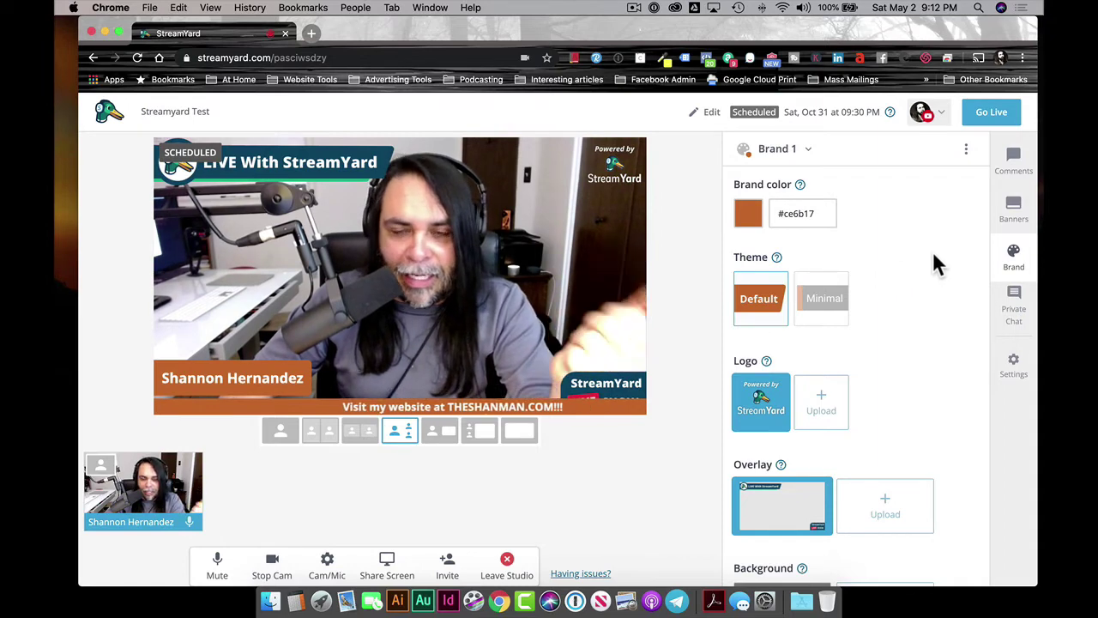
left_click(755, 223)
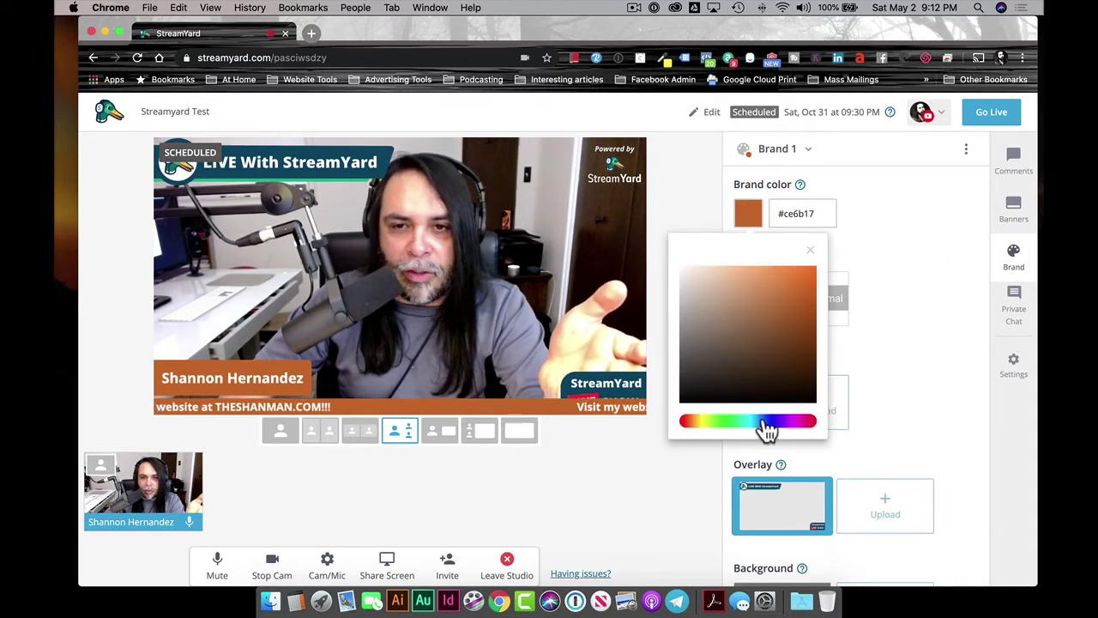
left_click(759, 422)
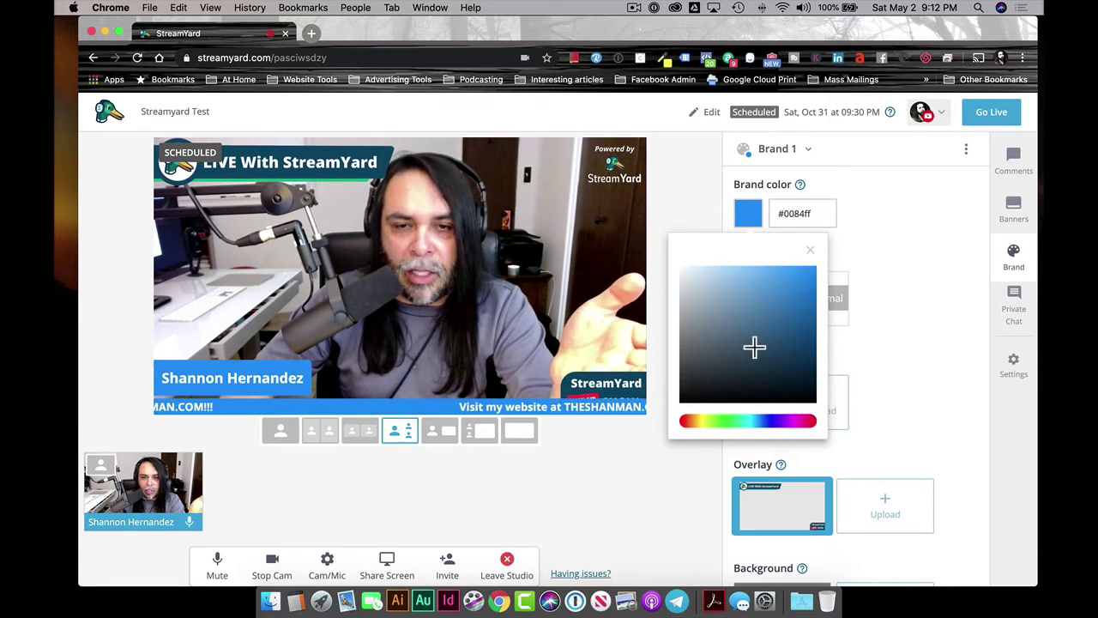
Set the brand color of Brand 1 to light blue #88c3f8, and preview the Minimal theme before restoring the Default theme
left_click_drag(809, 277, 766, 335)
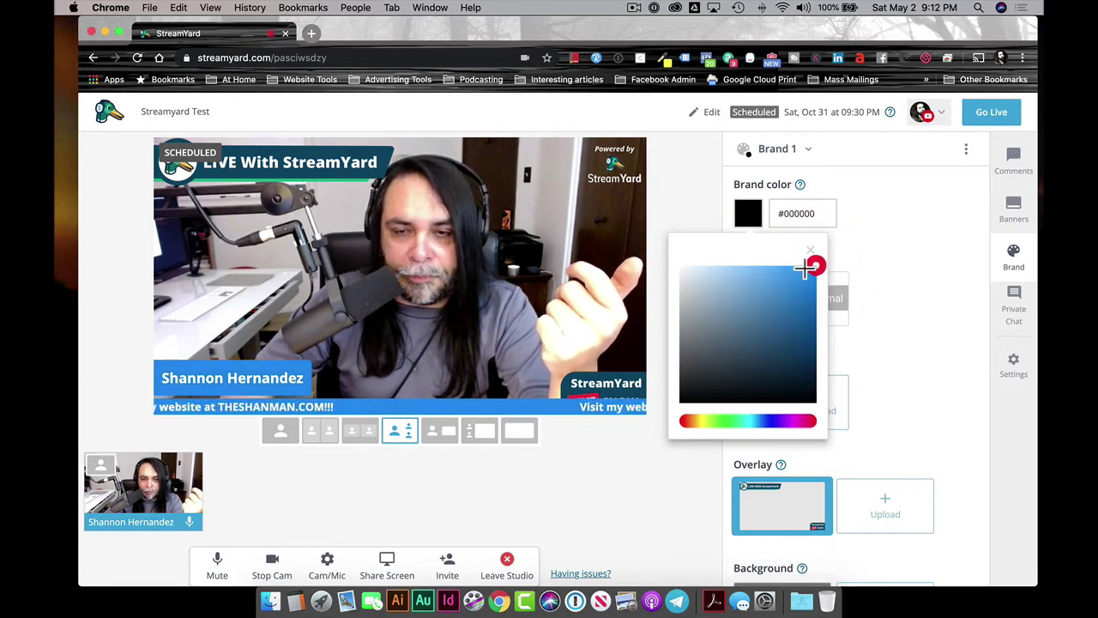
left_click_drag(771, 287, 764, 280)
left_click(910, 277)
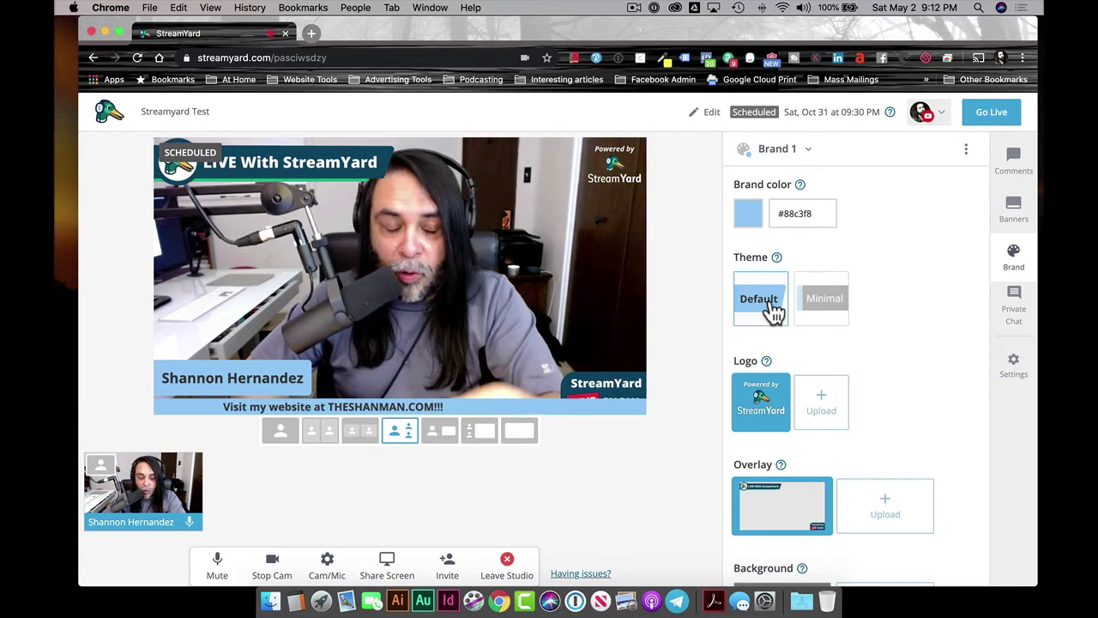
left_click(821, 302)
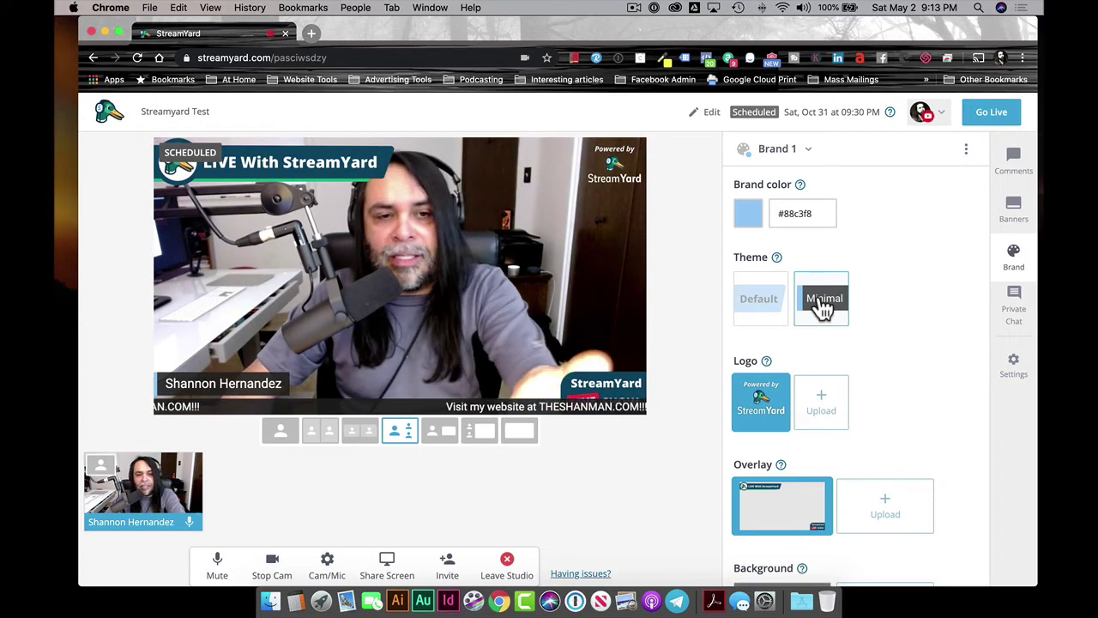
left_click(764, 308)
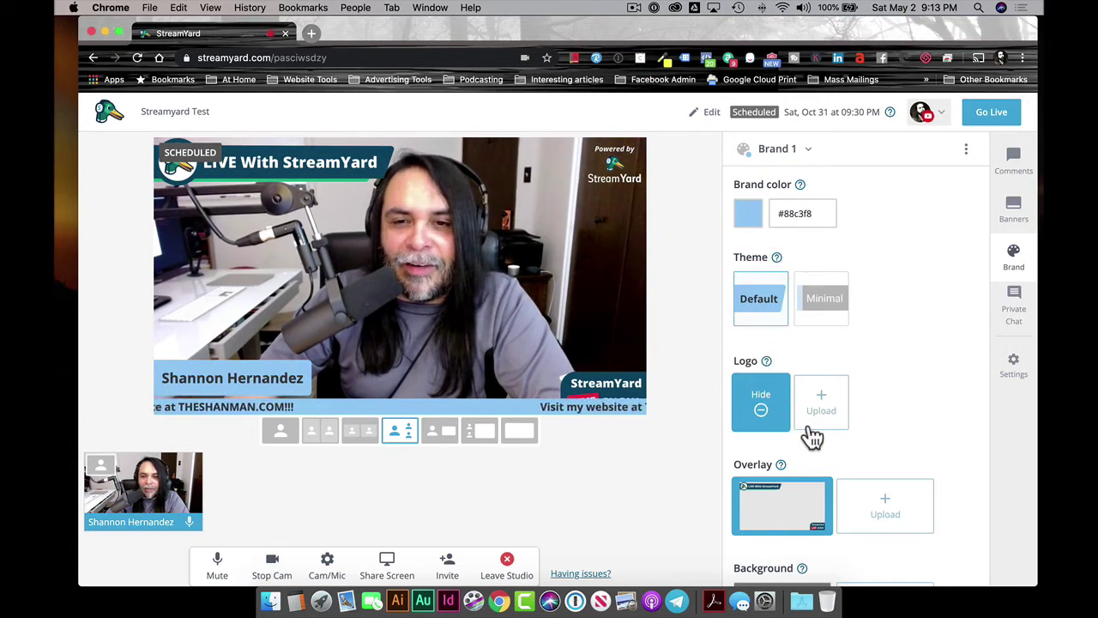
Try to hide the StreamYard logo on the broadcast and dismiss the upgrade offer
mouse_move(743, 432)
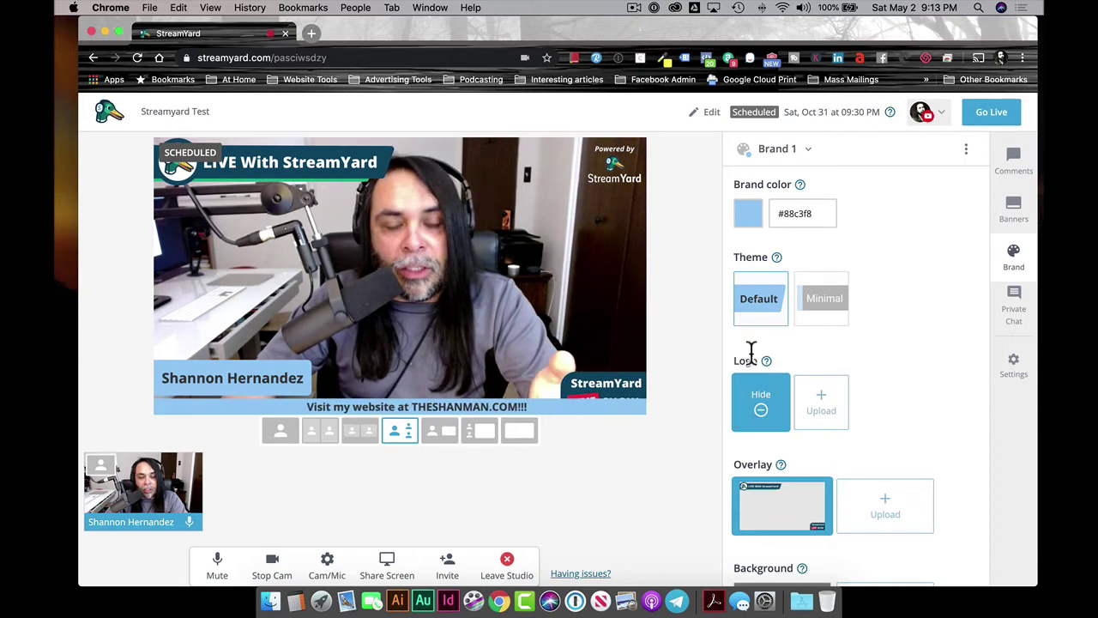
mouse_move(766, 411)
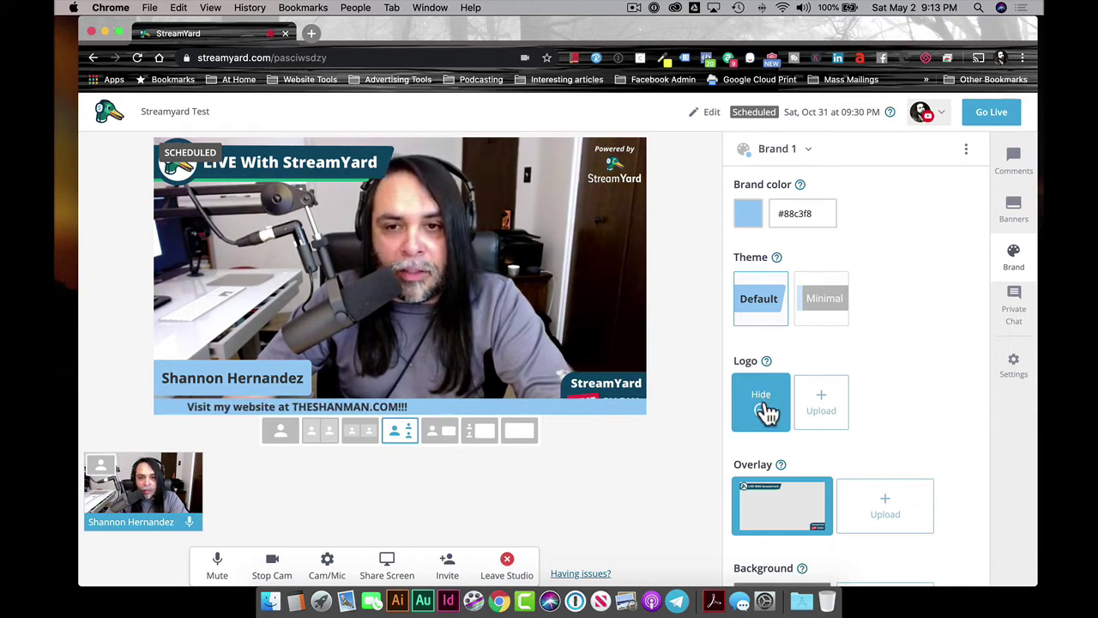
left_click(764, 405)
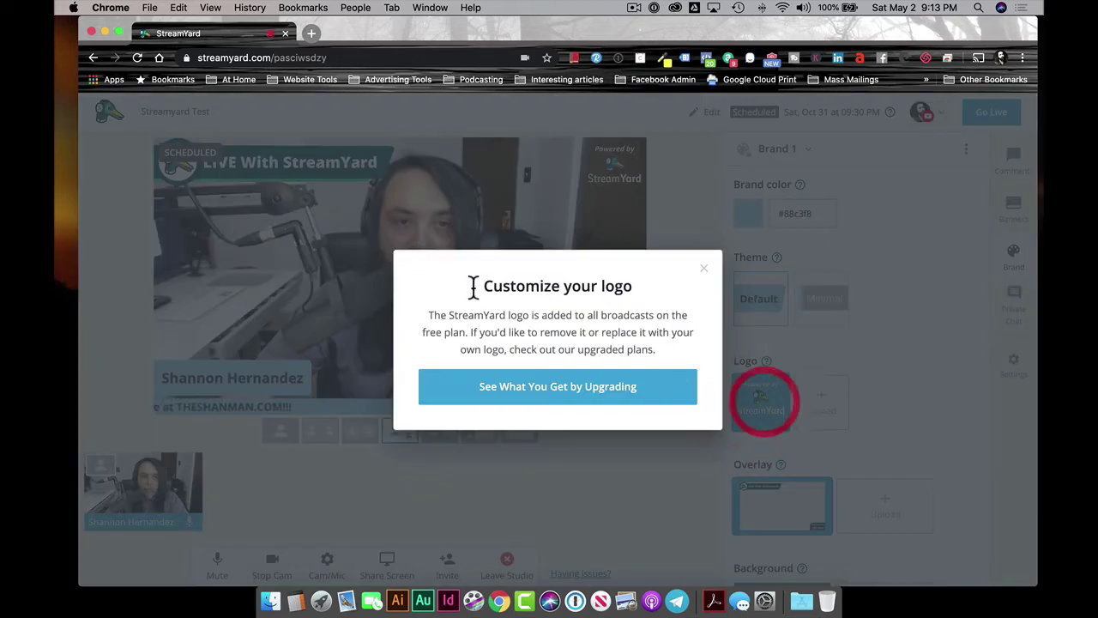
left_click(704, 269)
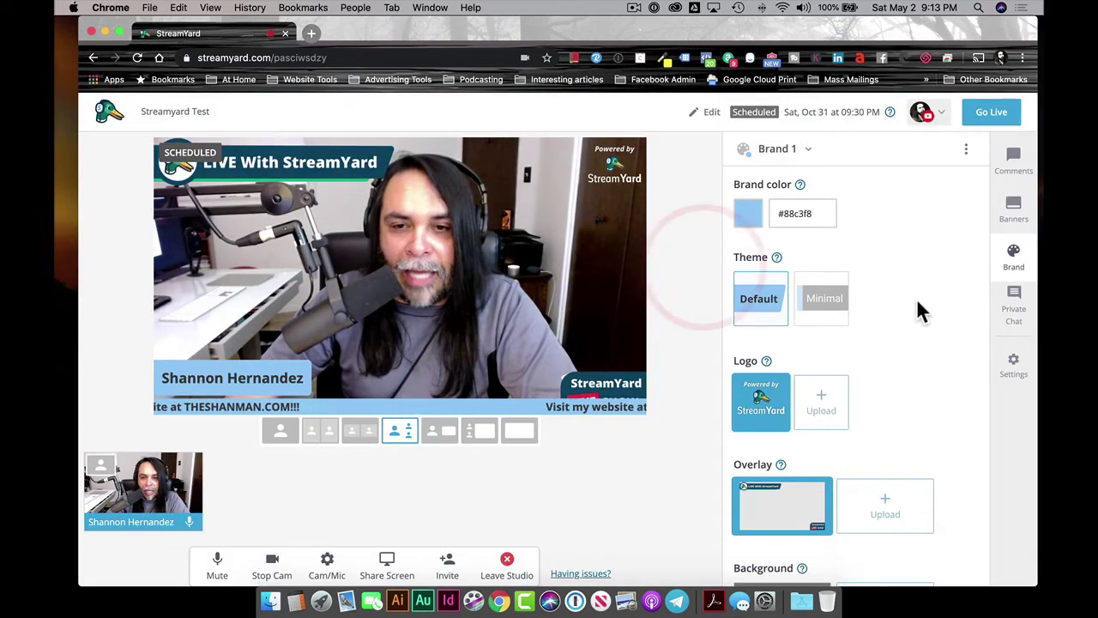
Take the THESHANMAN.COM website ticker off the stream and hide the example StreamYard Live Show overlay of Brand 1
scroll(916, 298, "down", 3)
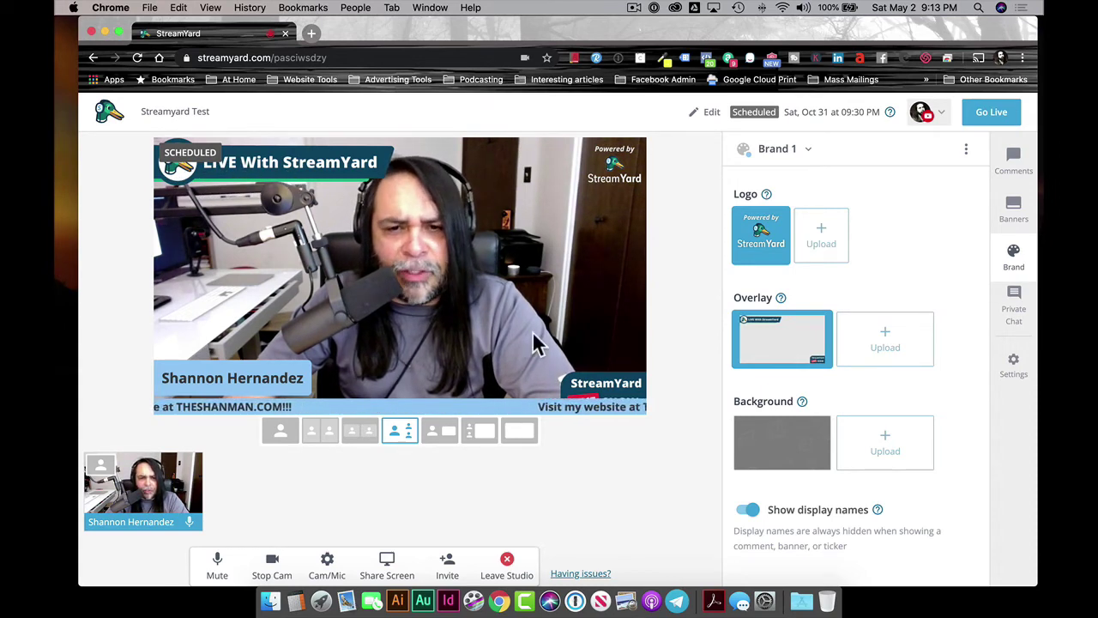
scroll(828, 341, "up", 5)
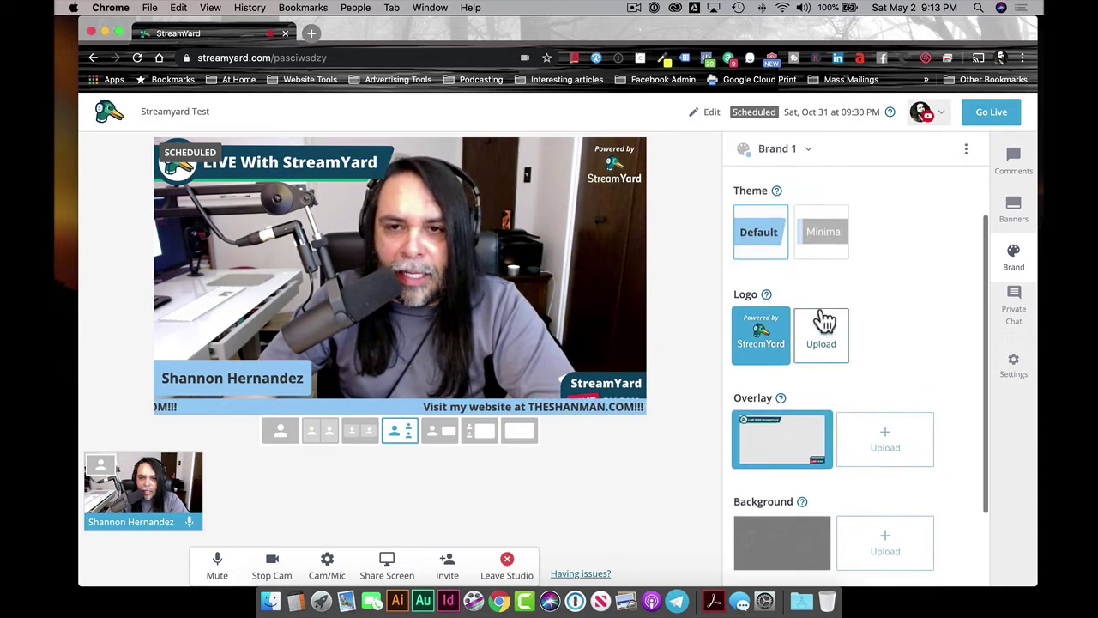
mouse_move(813, 341)
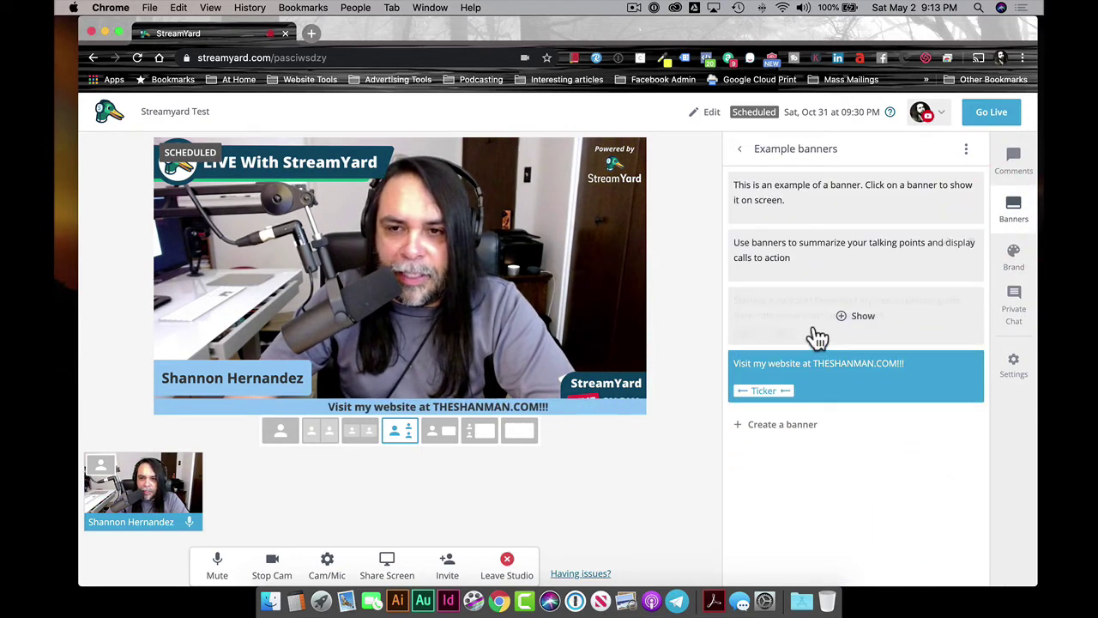
left_click(846, 382)
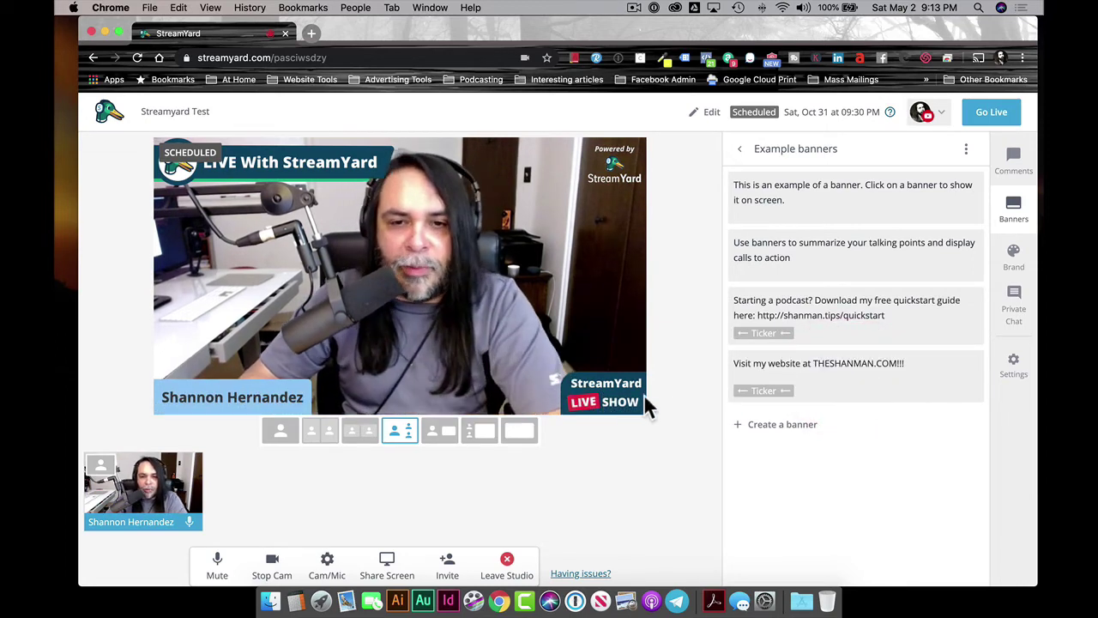
left_click(1025, 266)
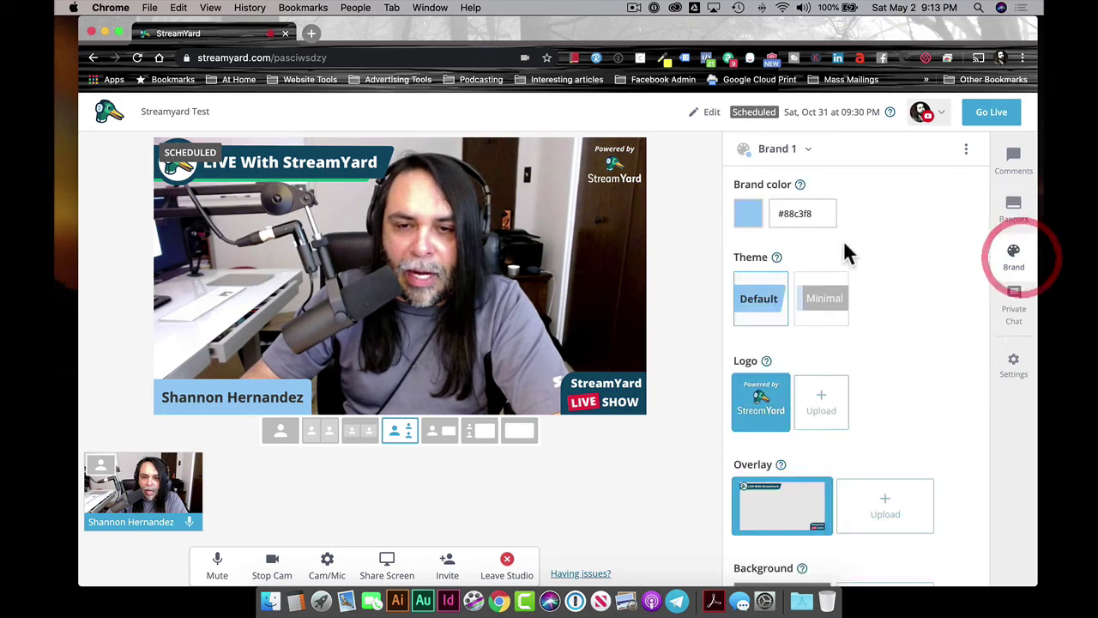
left_click(782, 514)
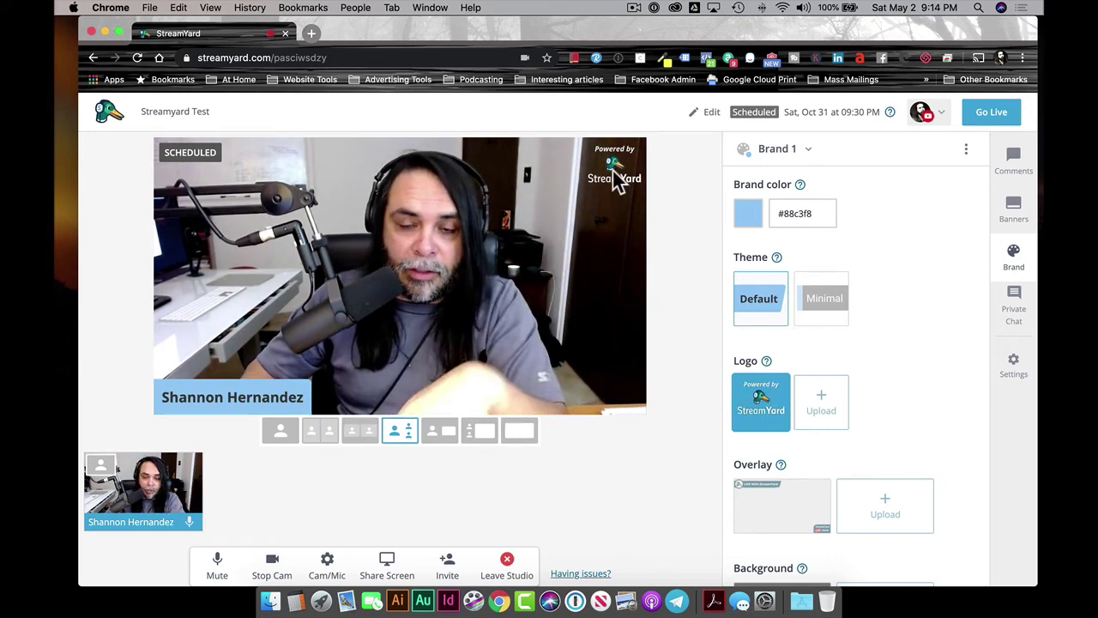
Show the example background and remove the host's camera from the stream to reveal it, dismissing the audio tip
scroll(806, 258, "down", 3)
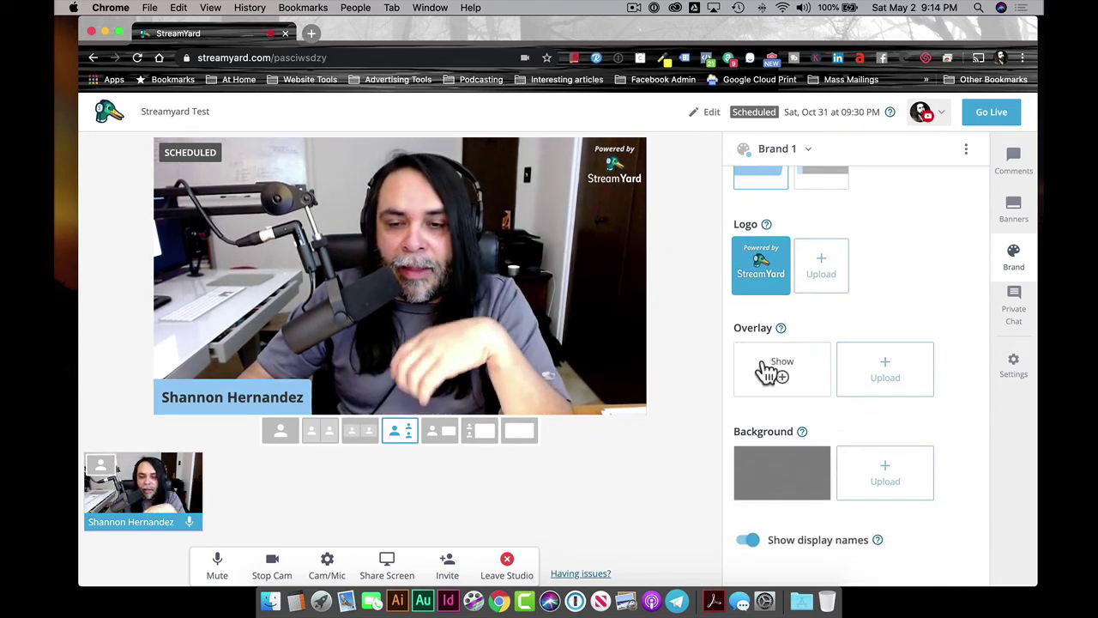
mouse_move(776, 482)
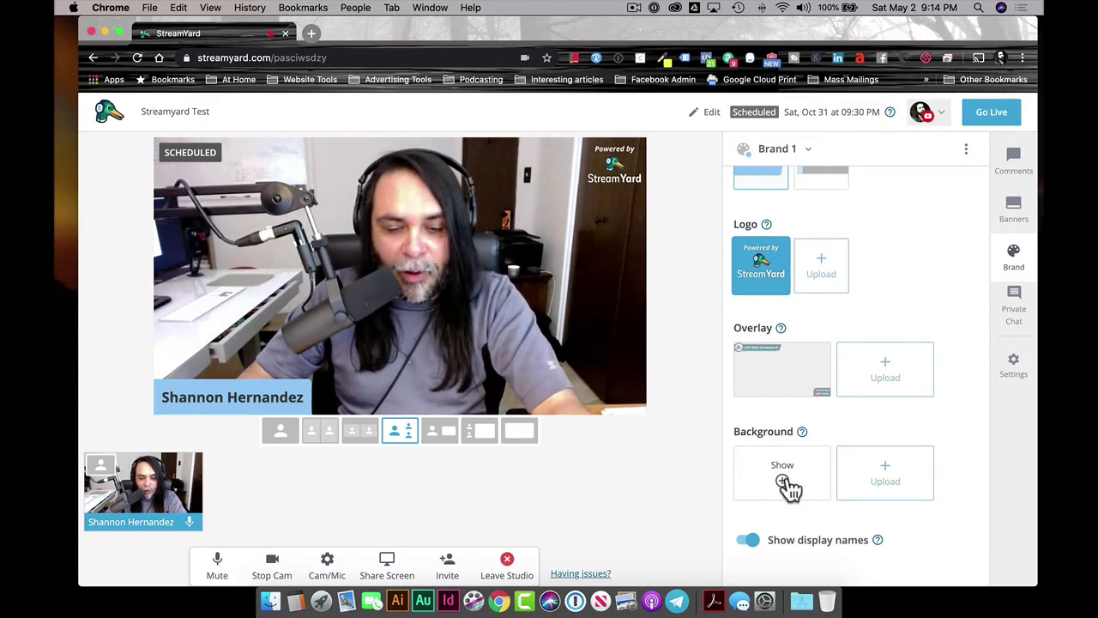
left_click(783, 482)
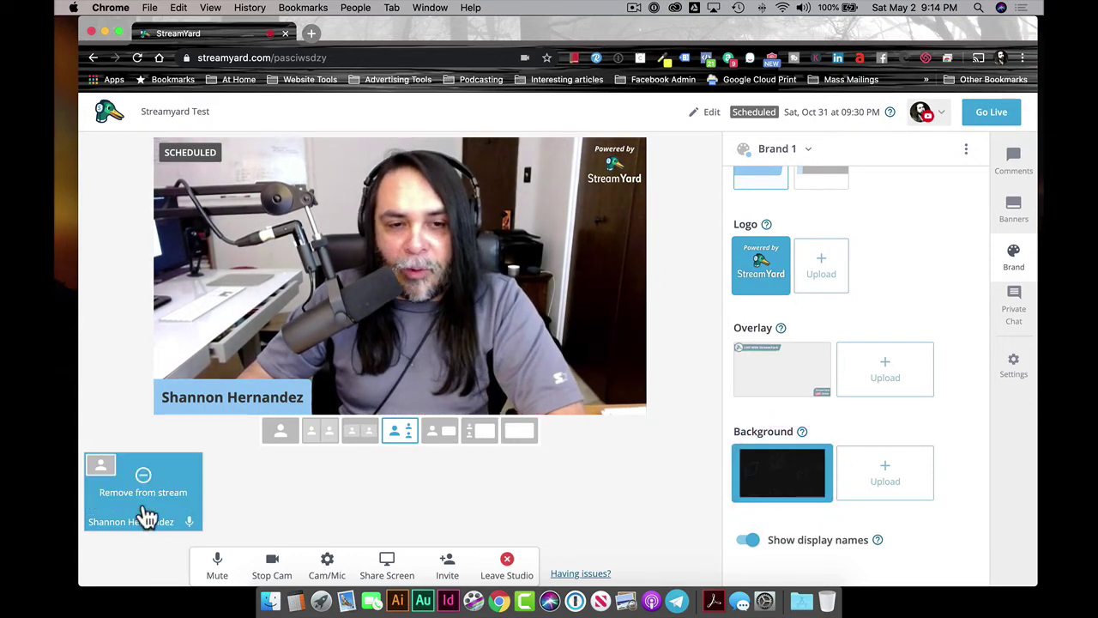
left_click(146, 485)
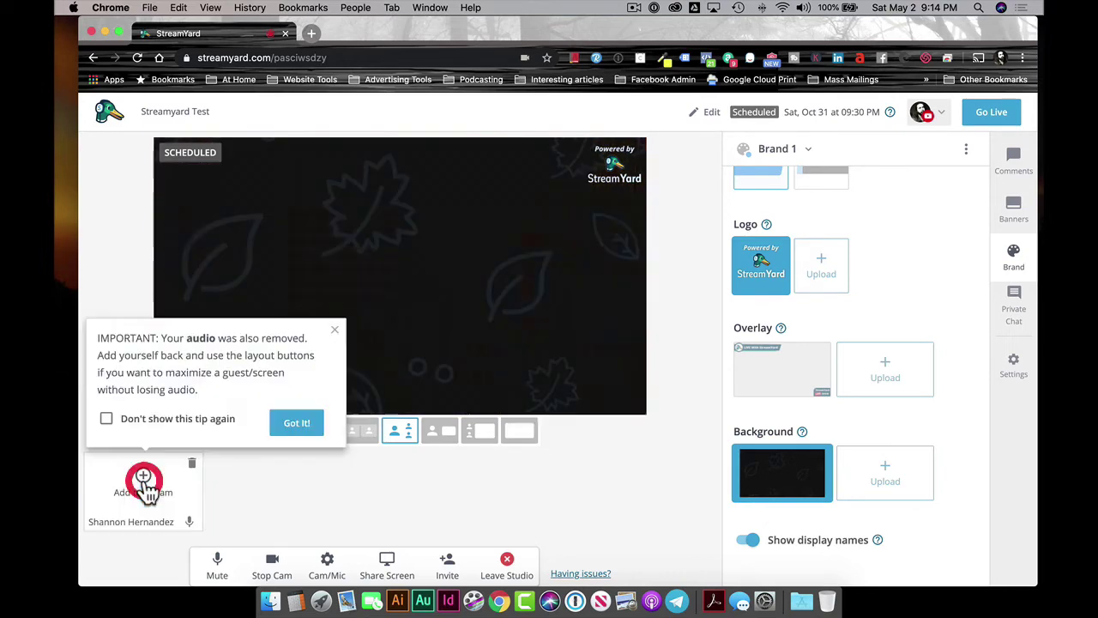
left_click(335, 331)
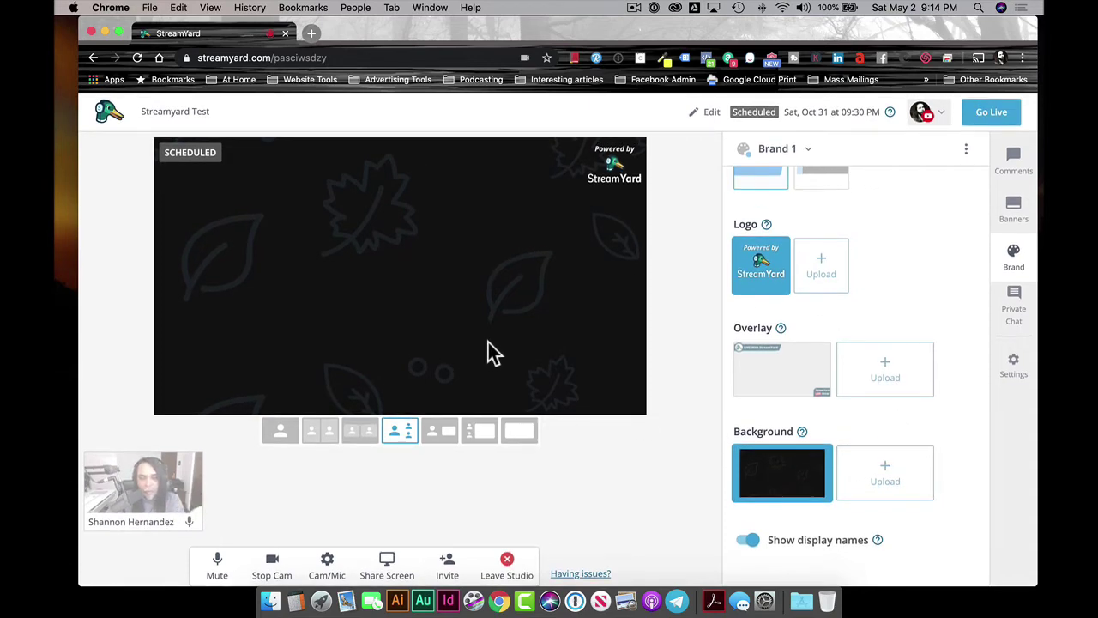
Try to upload a custom background, dismiss the upgrade offer and add the host's camera back to the stream
left_click(892, 472)
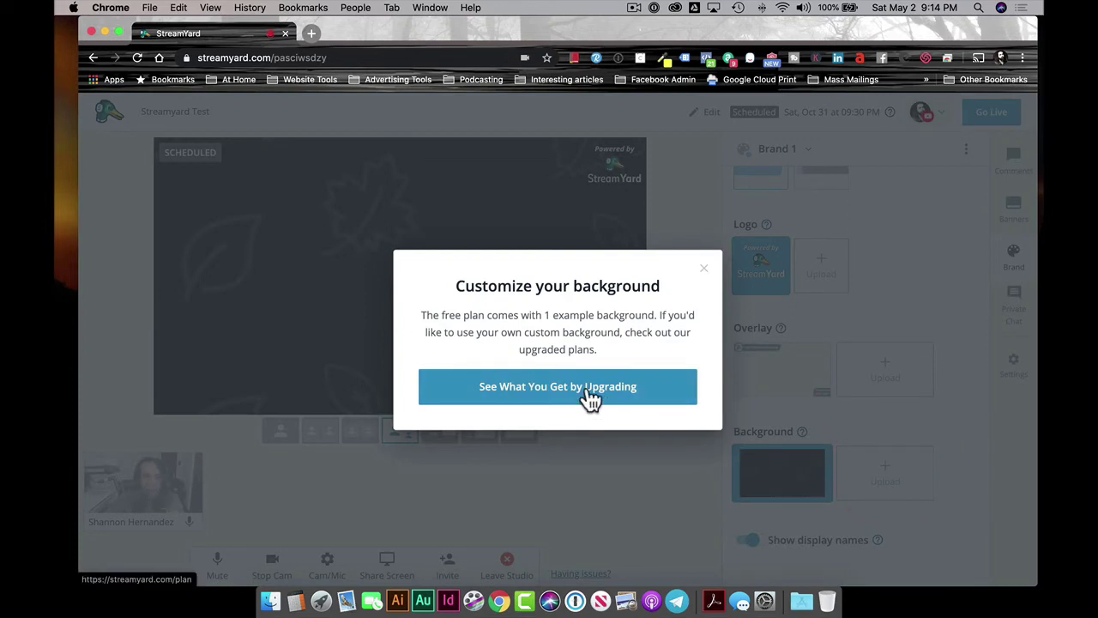
left_click(705, 271)
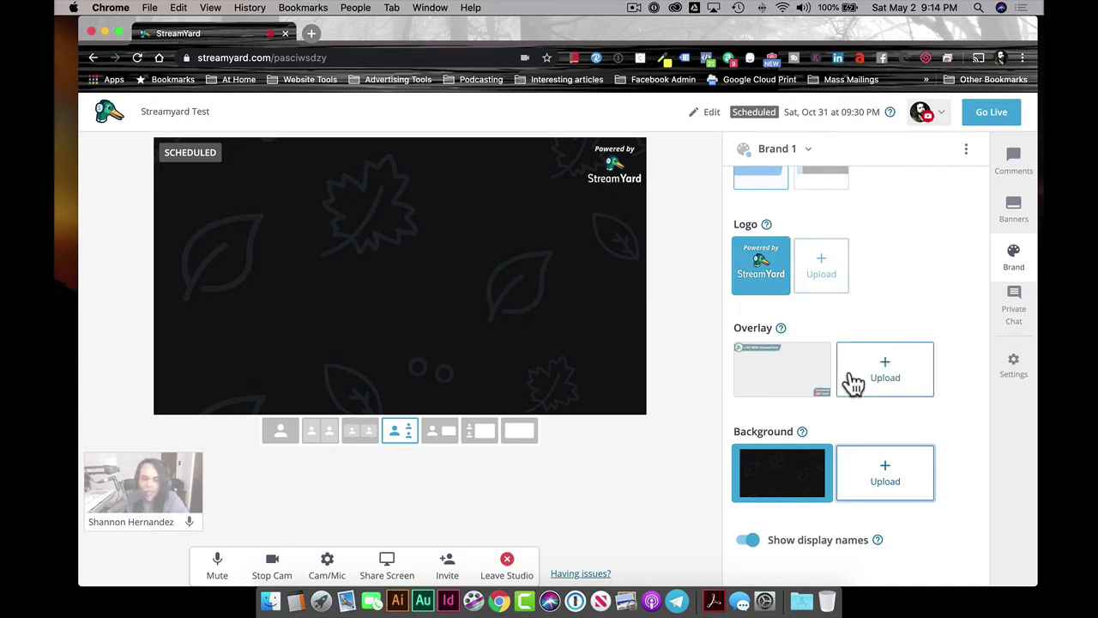
scroll(846, 465, "up", 3)
scroll(846, 463, "down", 3)
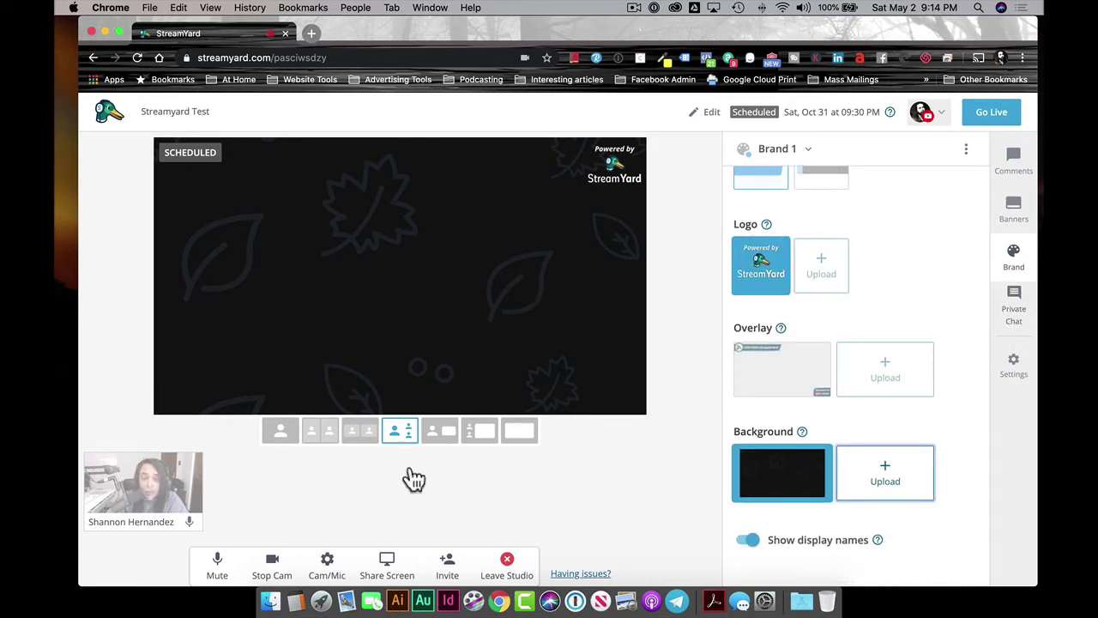
left_click(154, 506)
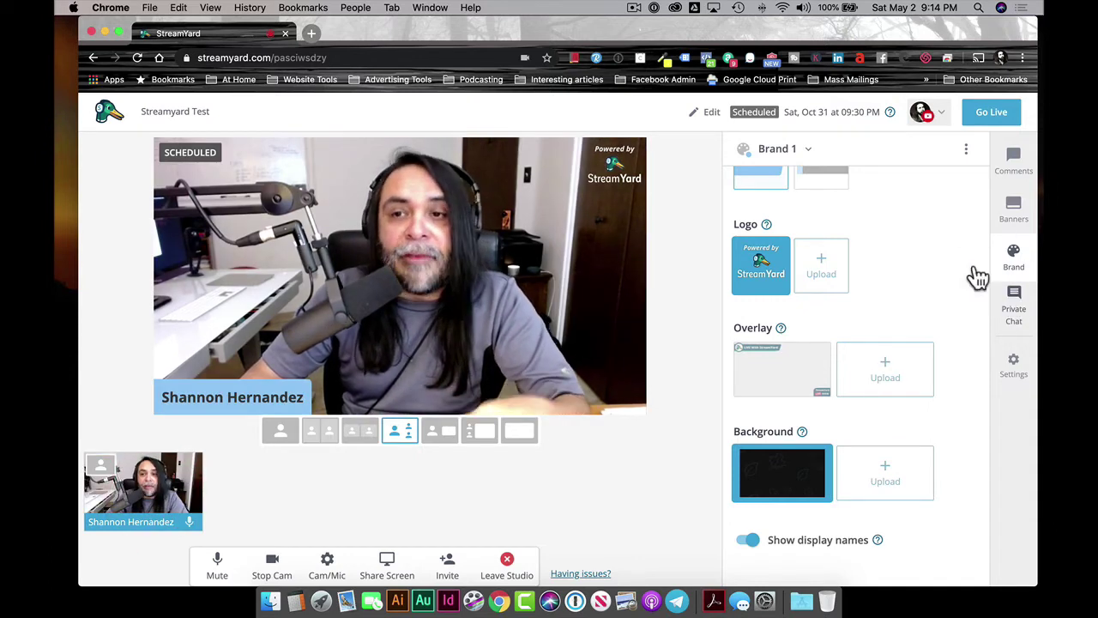
Look over the viewer comments, the private guest chat and the guest settings, including the guest authentication option
left_click(1013, 159)
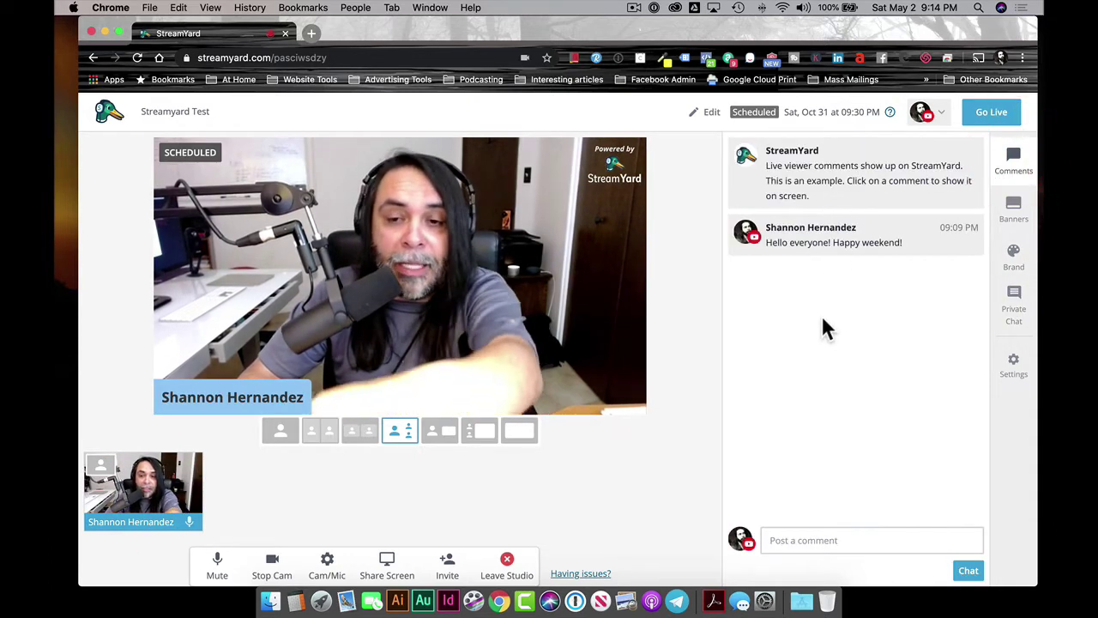
left_click(1019, 301)
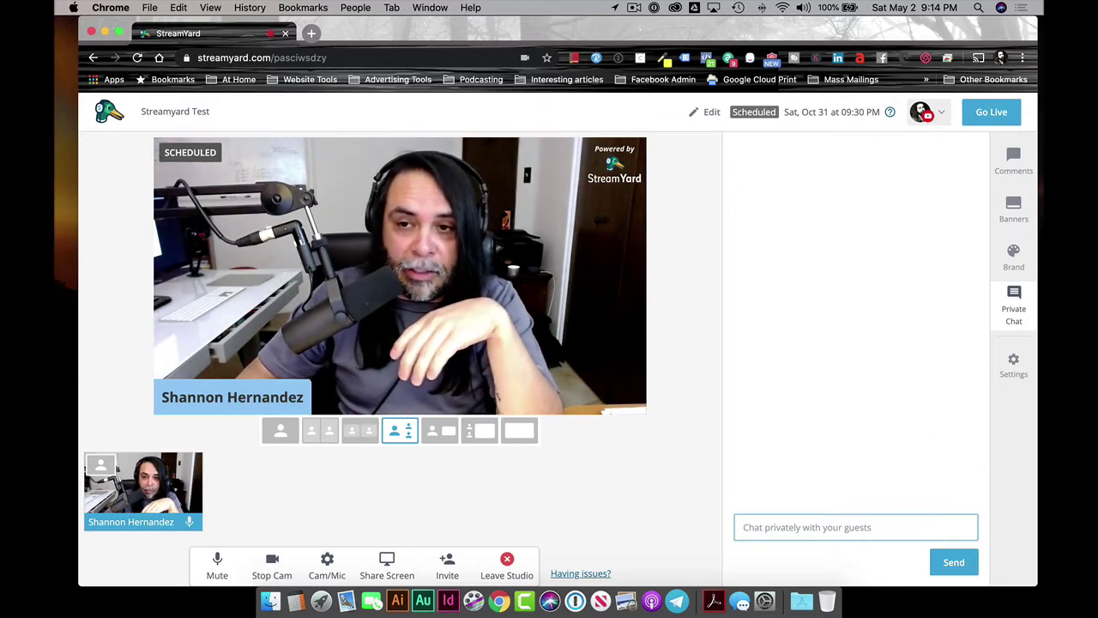
left_click(1018, 367)
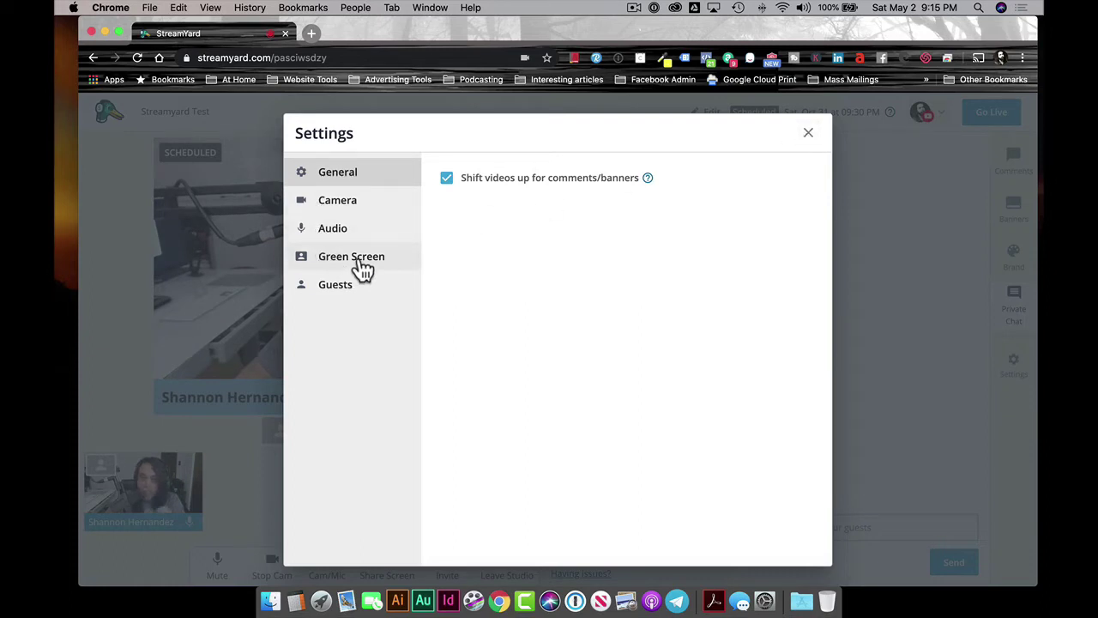
left_click(337, 292)
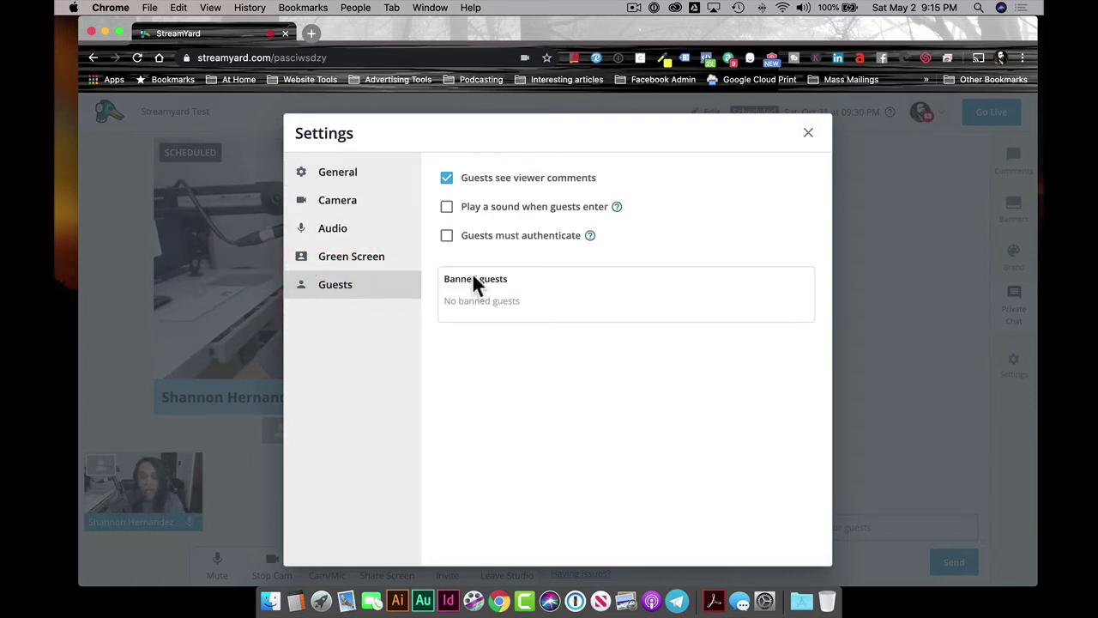
left_click(447, 237)
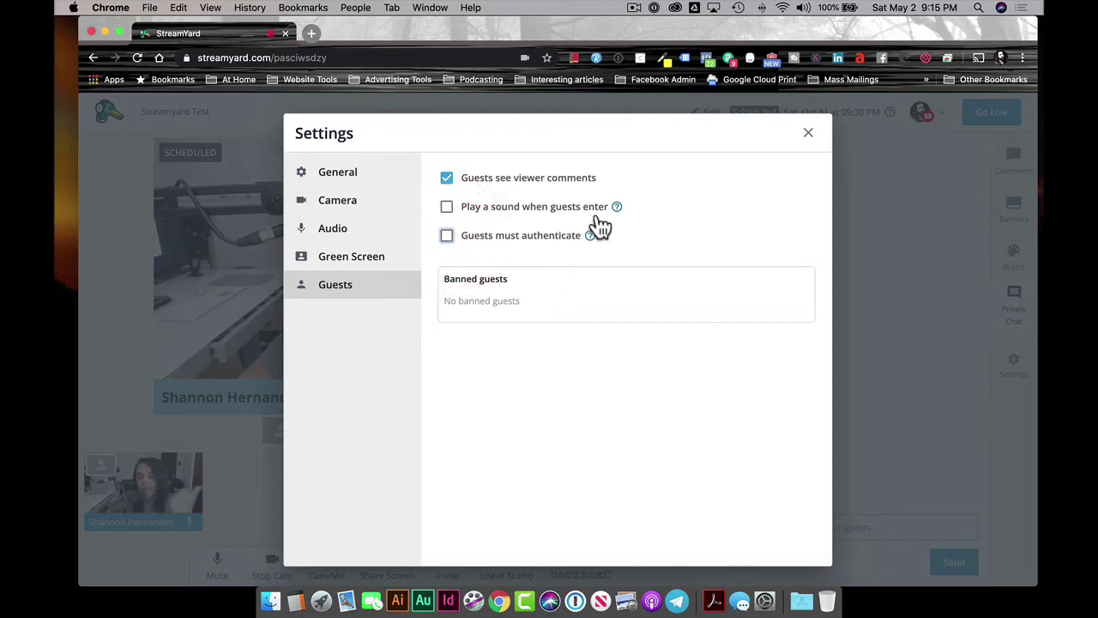
left_click(807, 134)
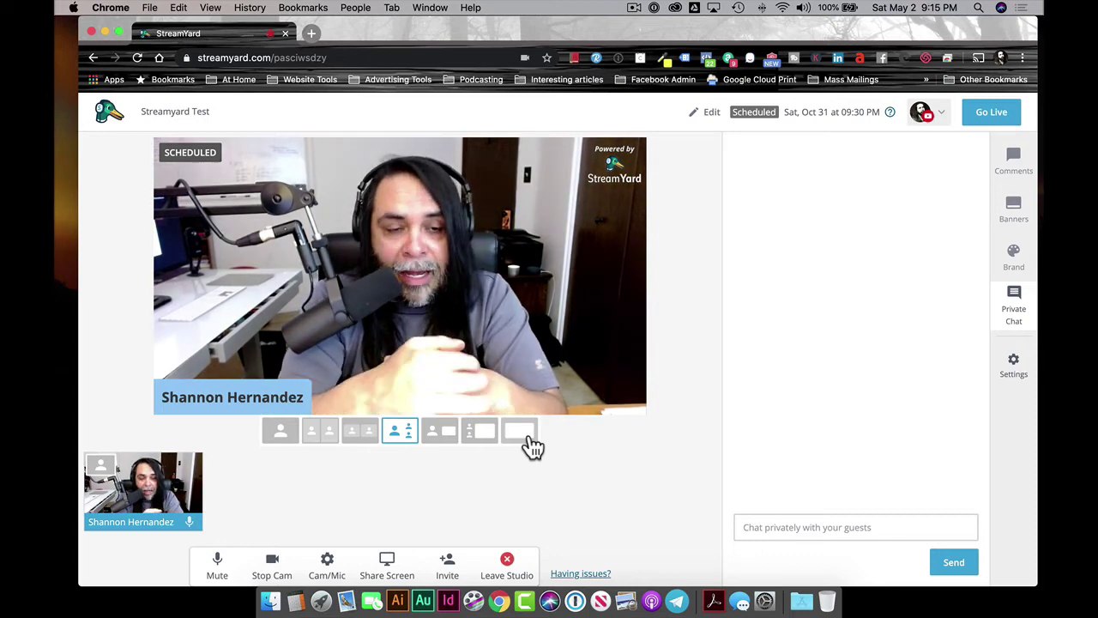
Copy the guest invite link for the broadcast studio to the clipboard and close the sharing dialog
left_click(449, 573)
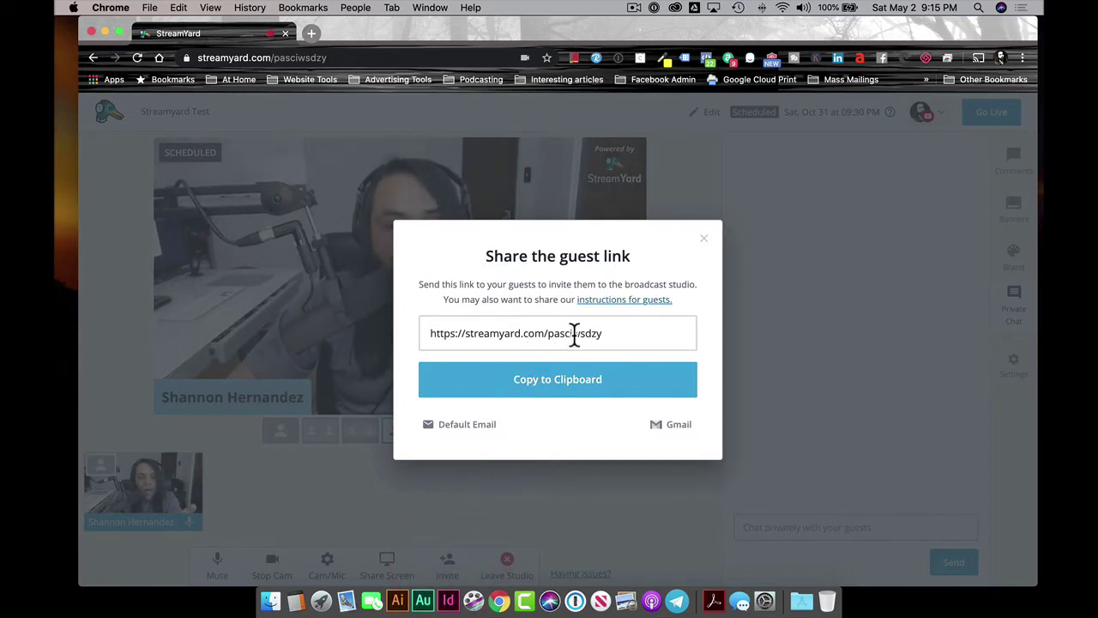
left_click(561, 382)
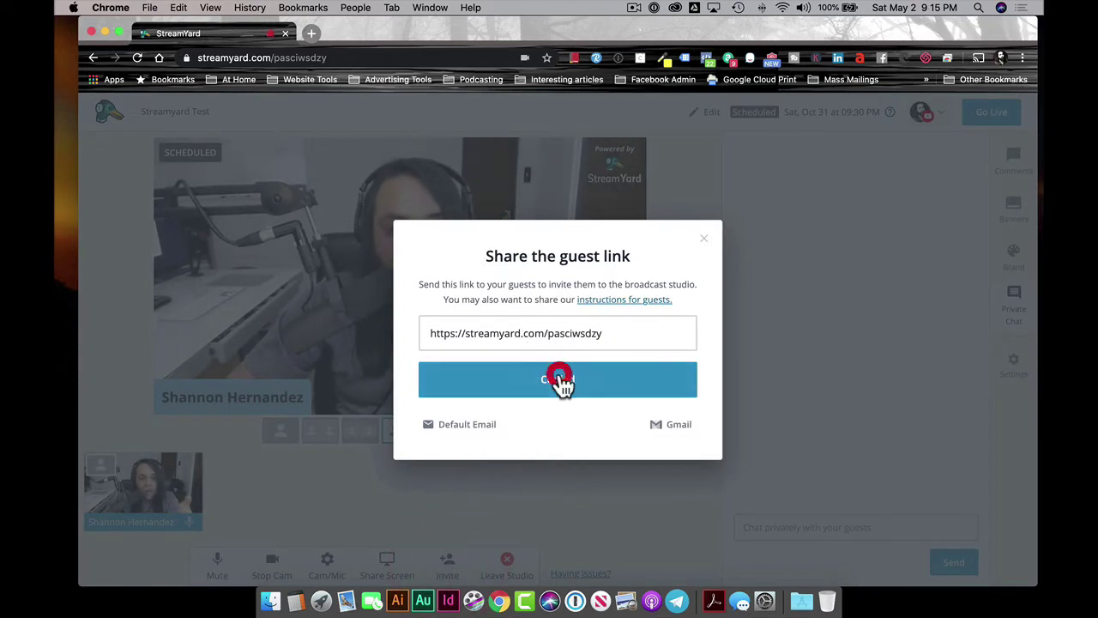
left_click(704, 239)
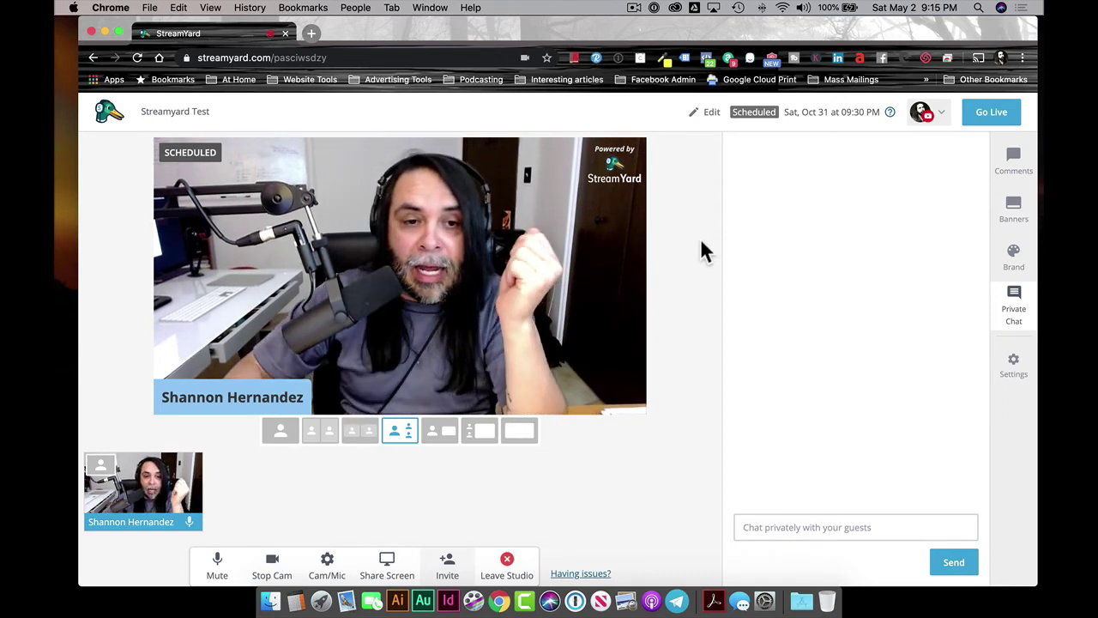
Try both side-by-side speaker layouts and return to the layout with one large speaker beside smaller stacked guests
mouse_move(147, 485)
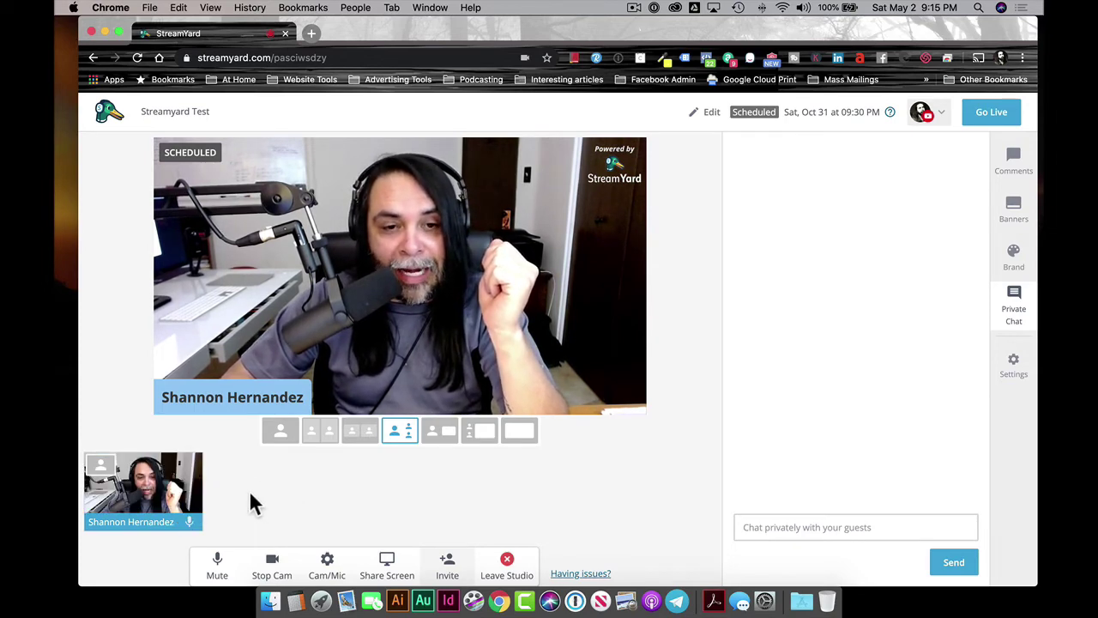
left_click(358, 432)
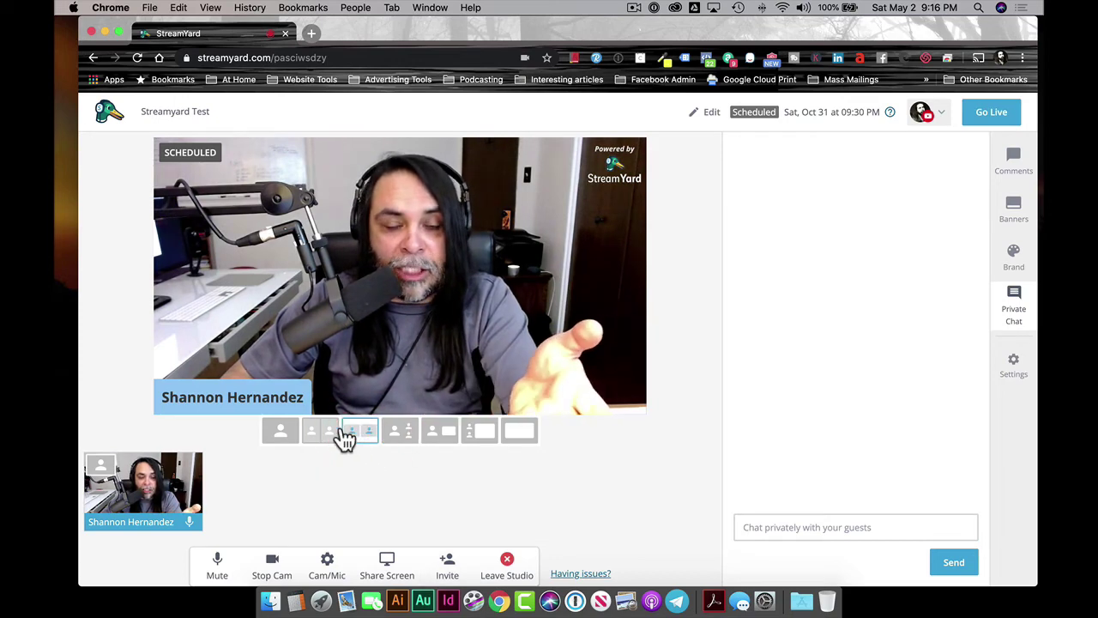
left_click(312, 433)
left_click(367, 436)
left_click(403, 438)
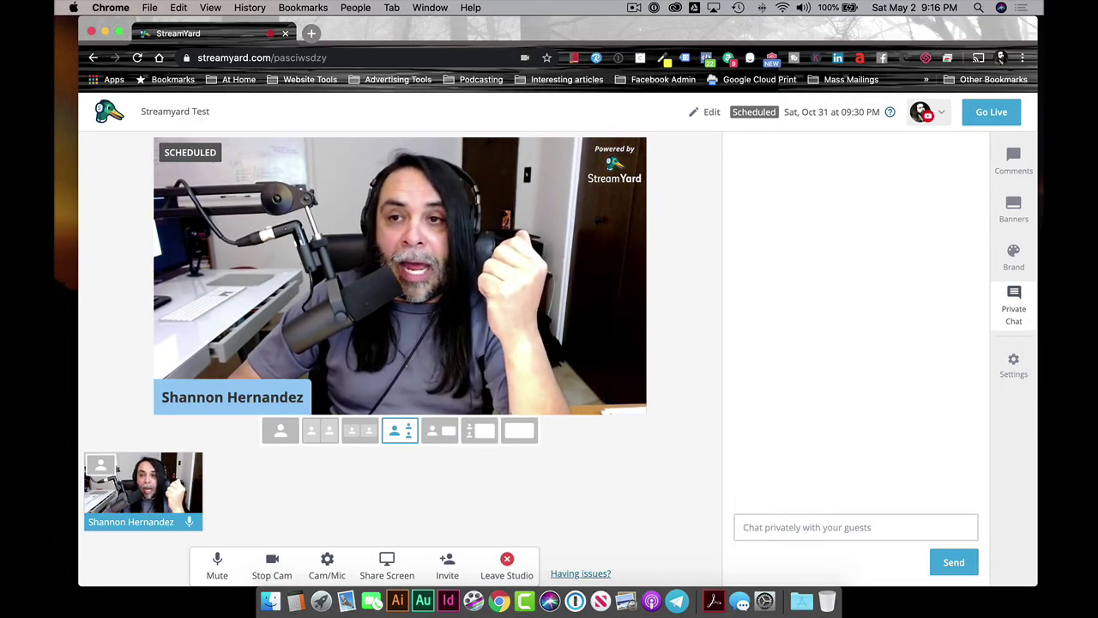
Move the scheduled start date of the Streamyard Test broadcast to Oct 30, 2020 and save the changes
left_click(711, 117)
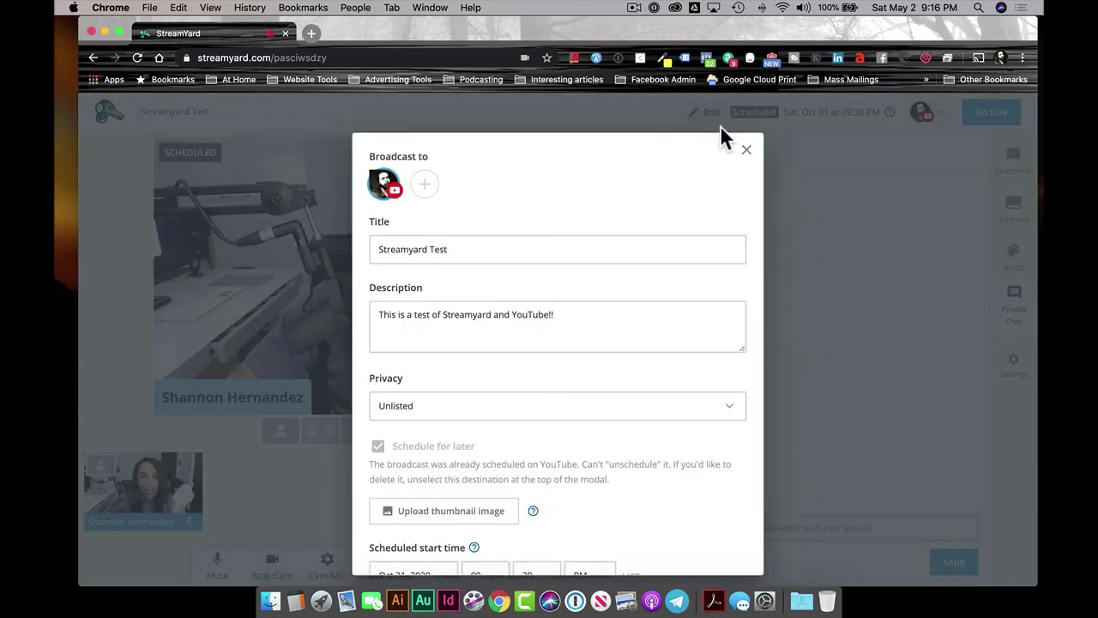
scroll(515, 446, "down", 3)
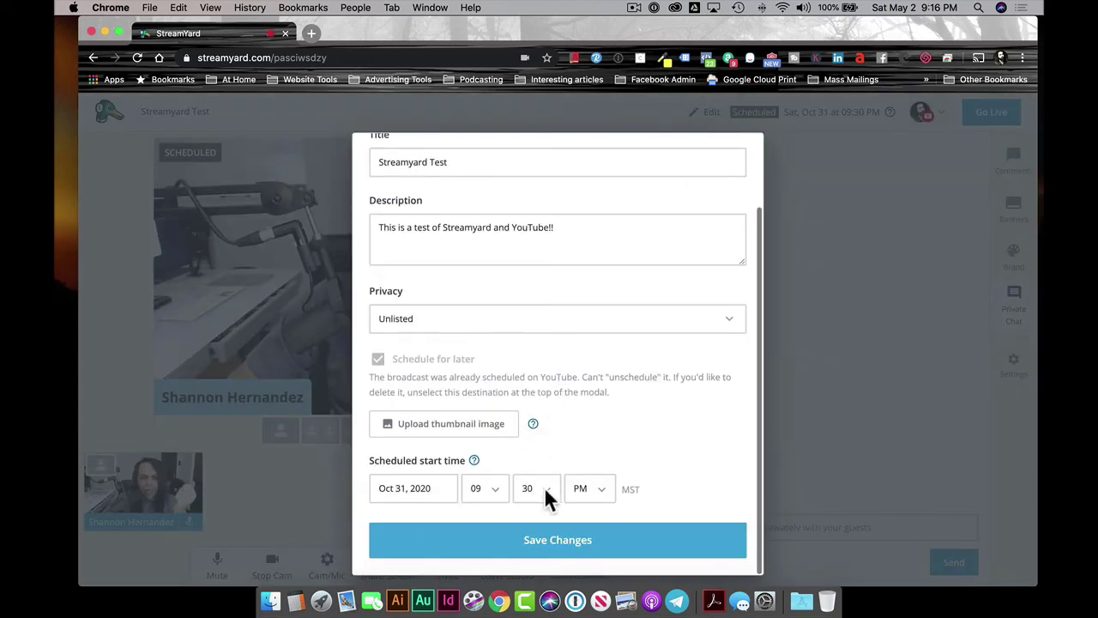
left_click(427, 489)
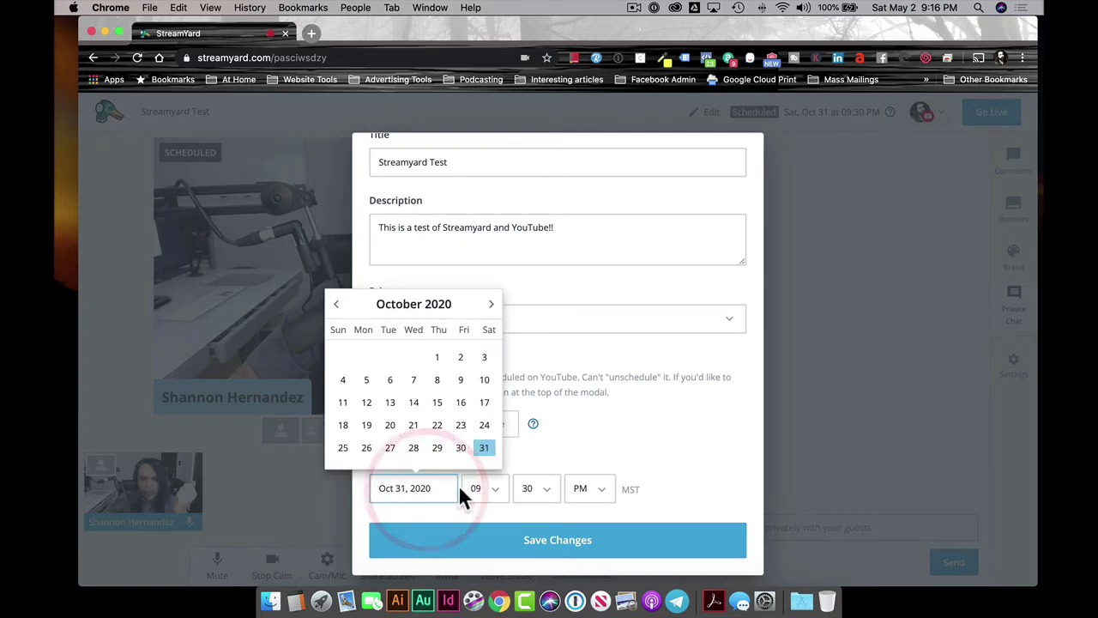
left_click(462, 448)
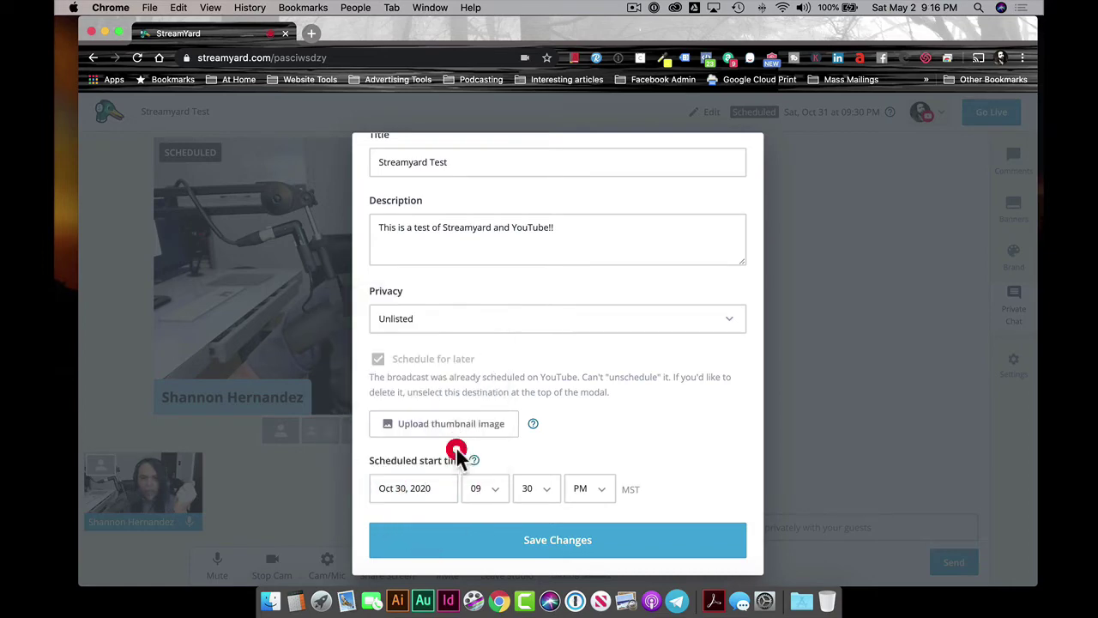
left_click(526, 541)
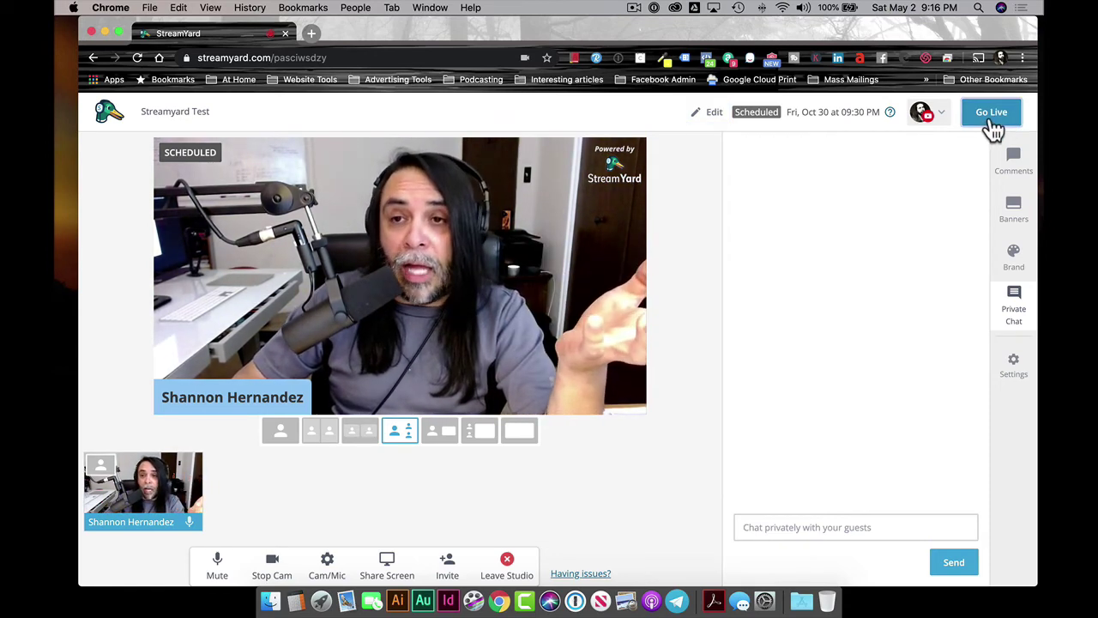
Go live ahead of the scheduled time and try both side-by-side layouts, finishing on the one with adjoining speaker frames
left_click(992, 125)
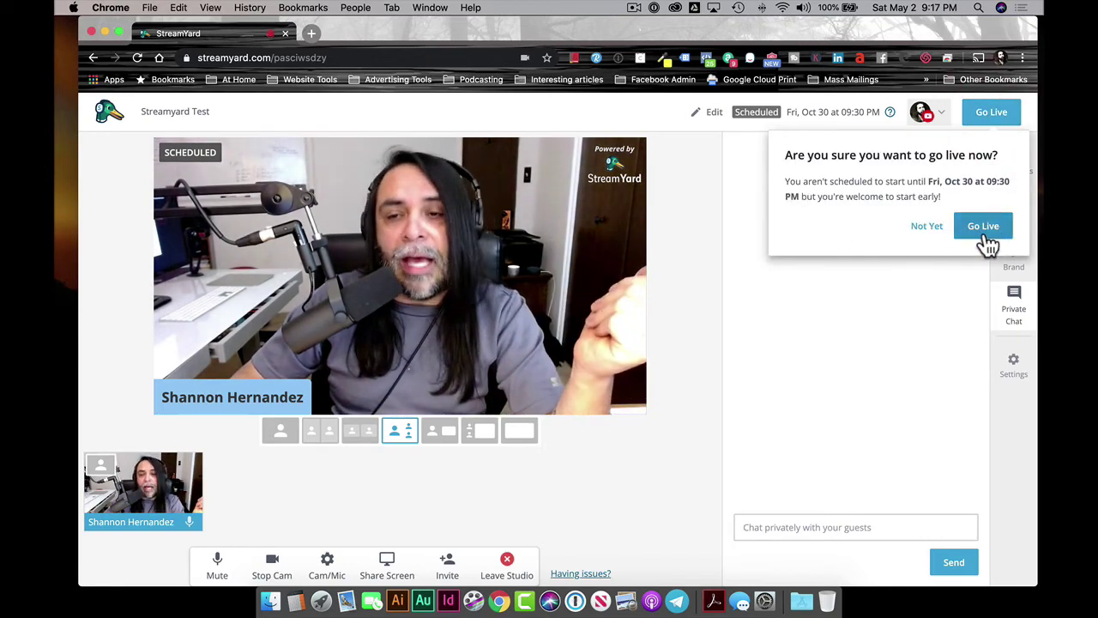
left_click(997, 234)
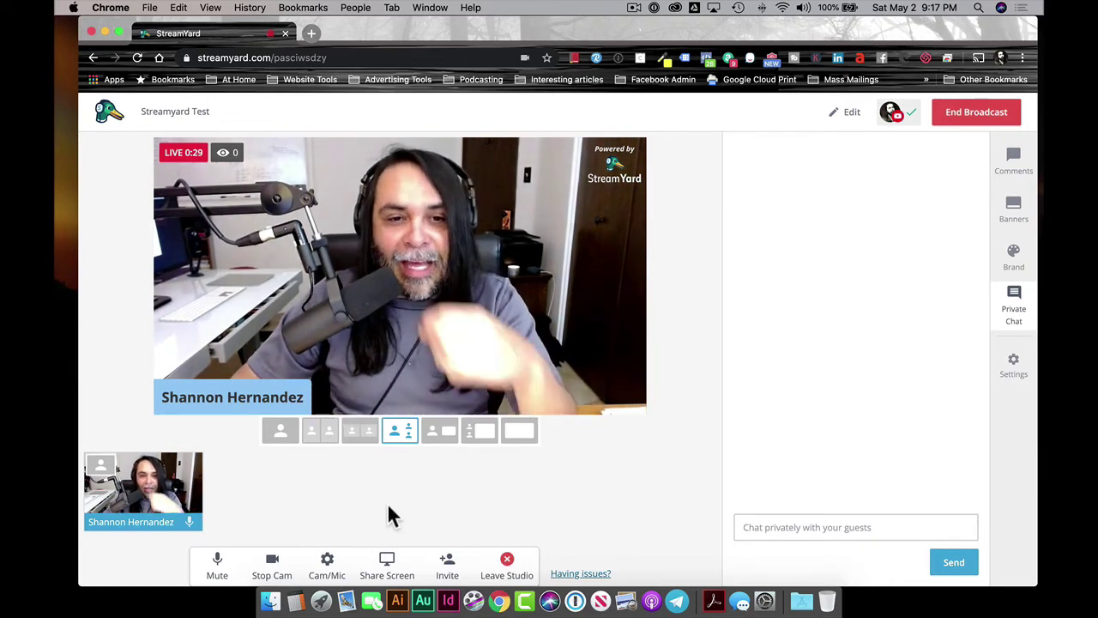
left_click(259, 494)
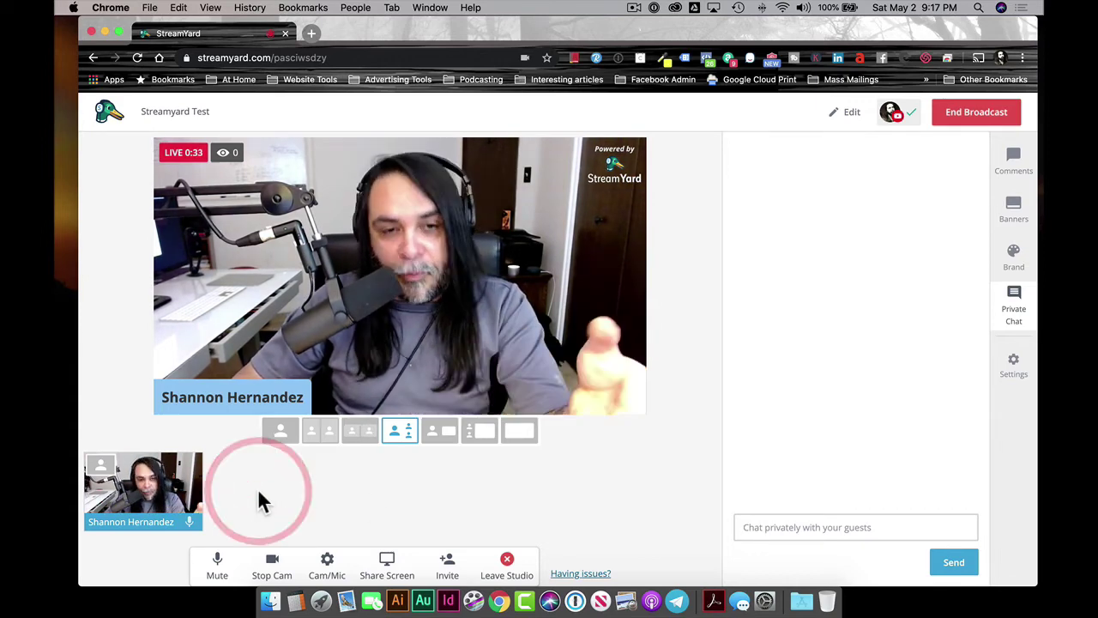
left_click(362, 436)
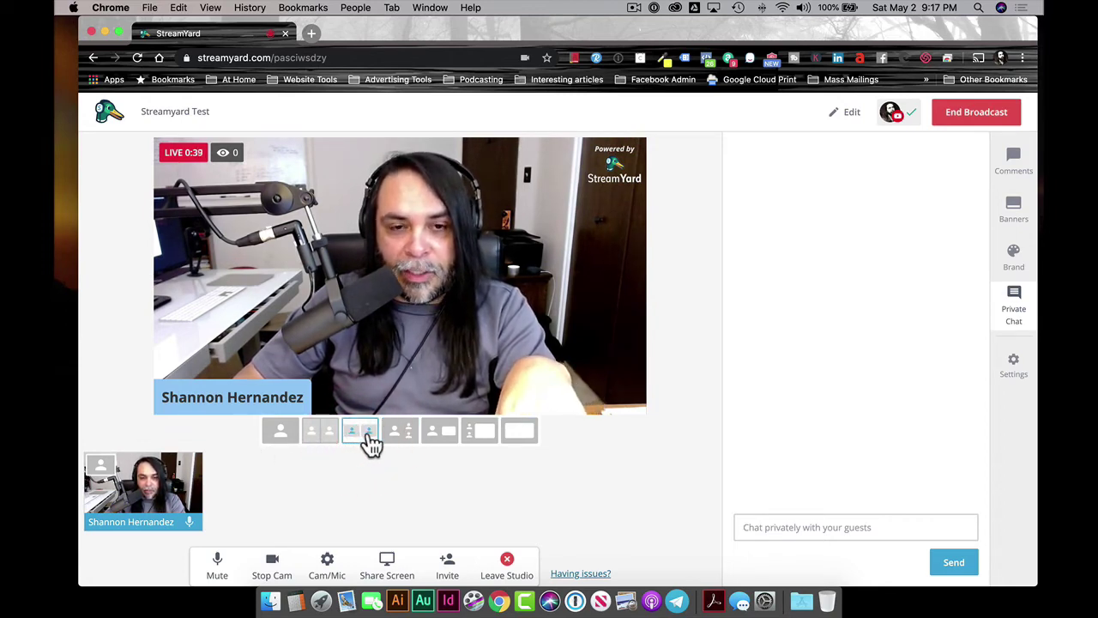
left_click(326, 438)
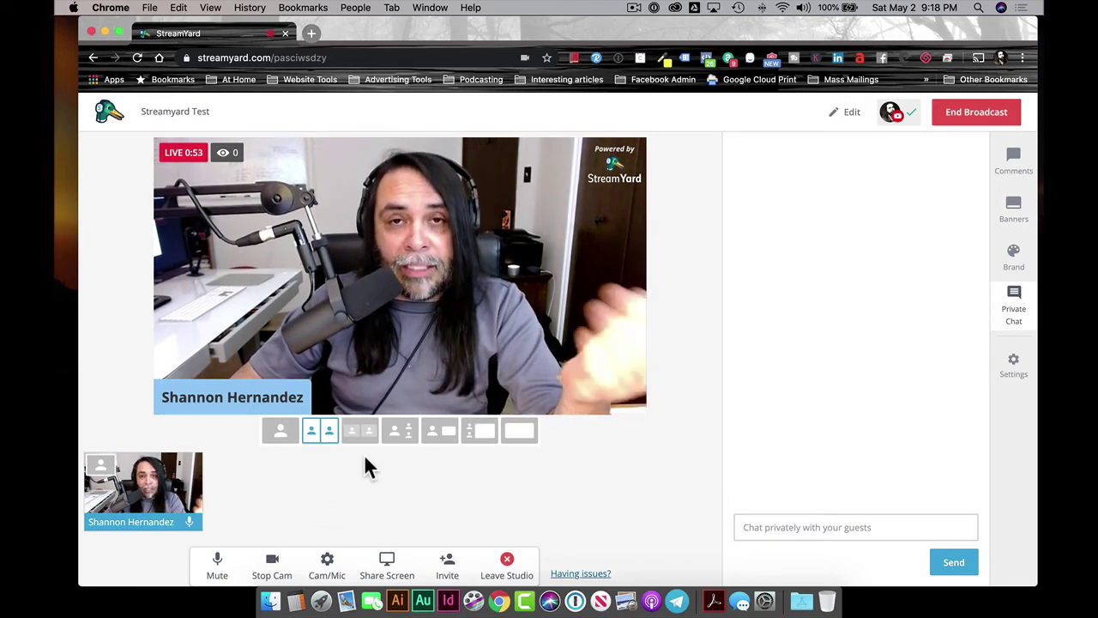
End the live broadcast and dismiss the feedback request without rating it
left_click(986, 118)
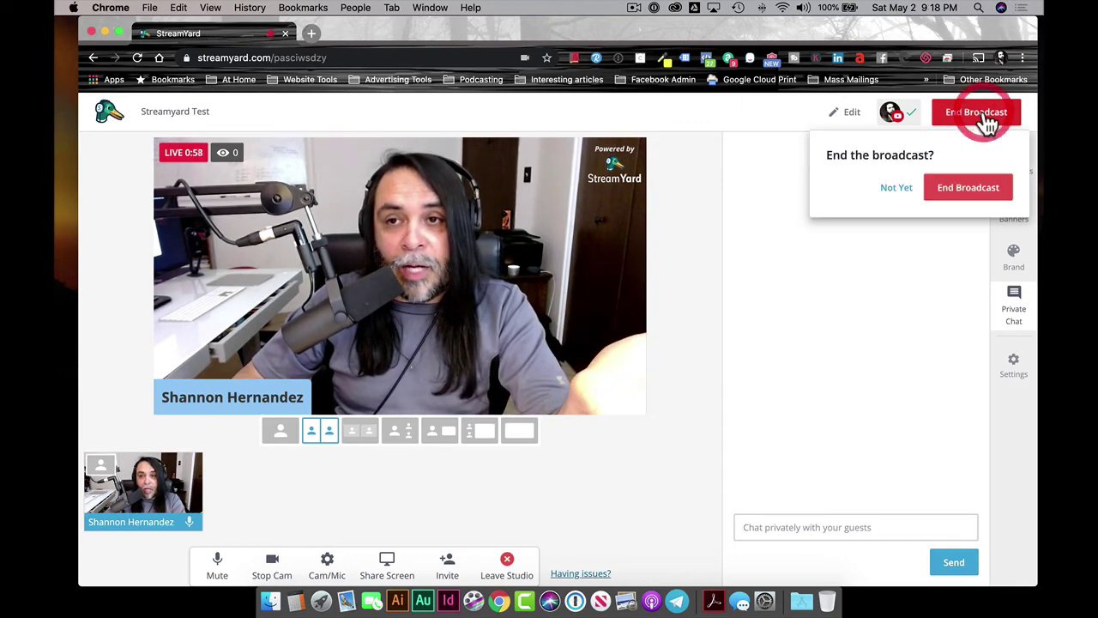
left_click(973, 190)
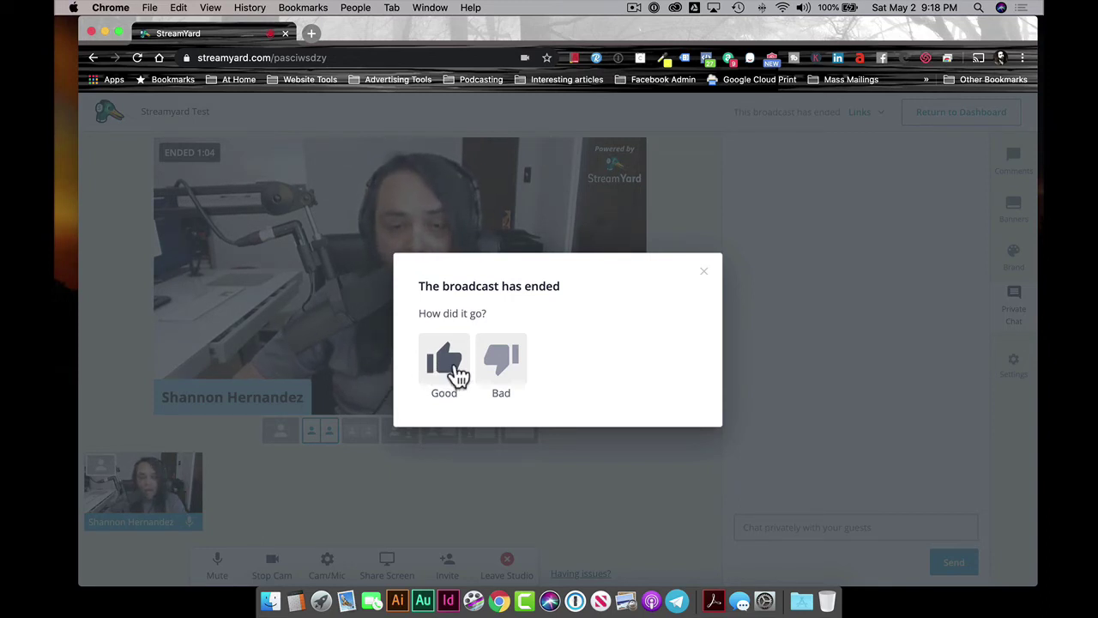
left_click(703, 275)
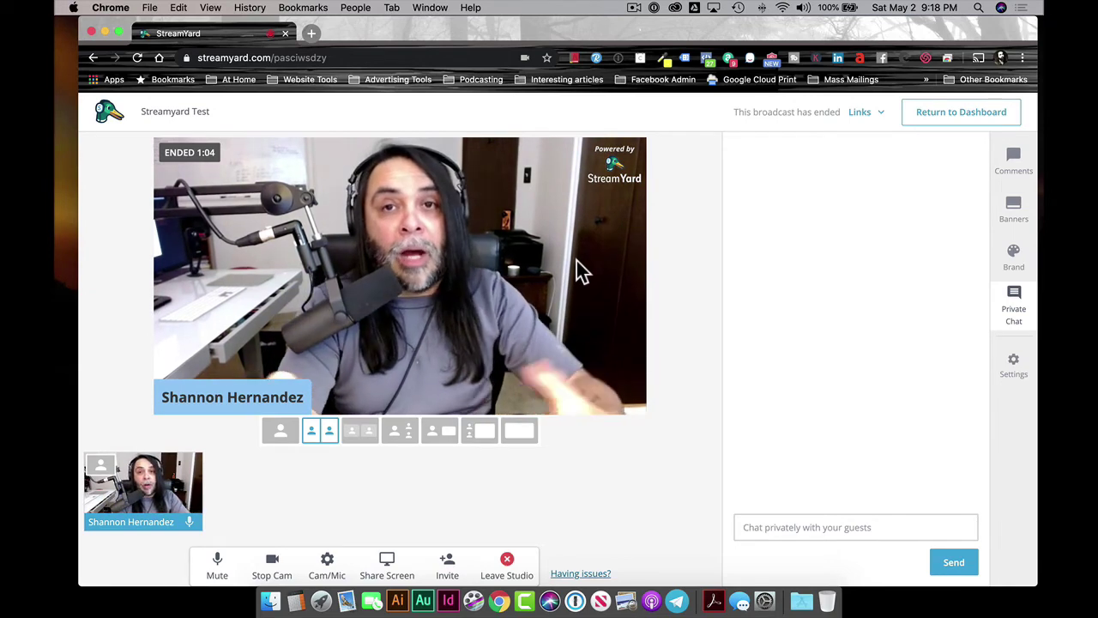
Open YouTube Studio at studio.youtube.com in a new browser tab
left_click(312, 33)
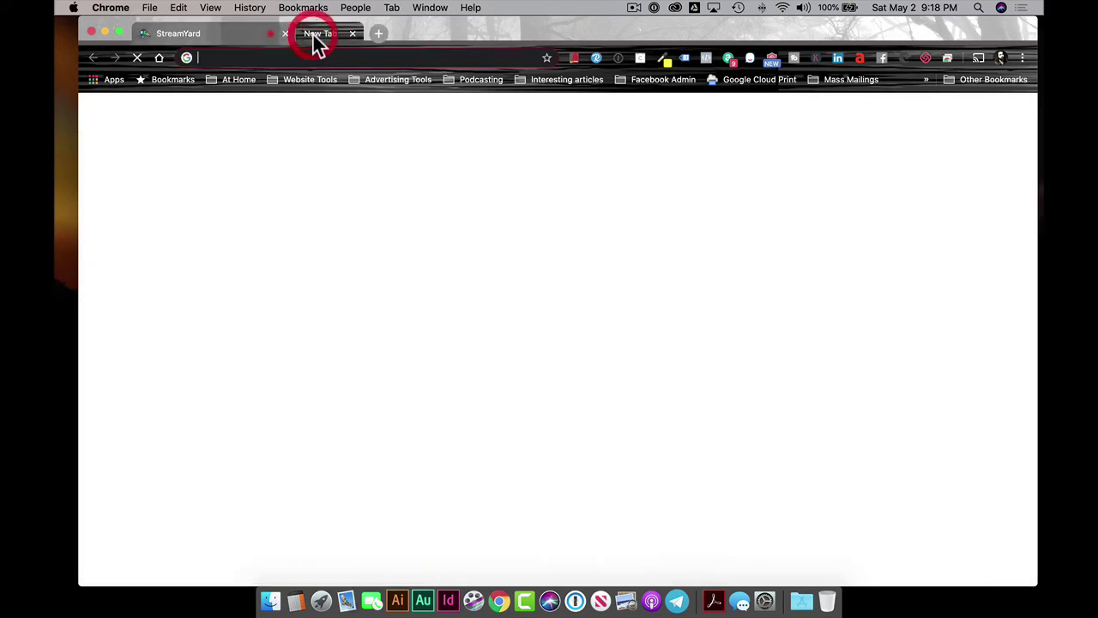
type("s")
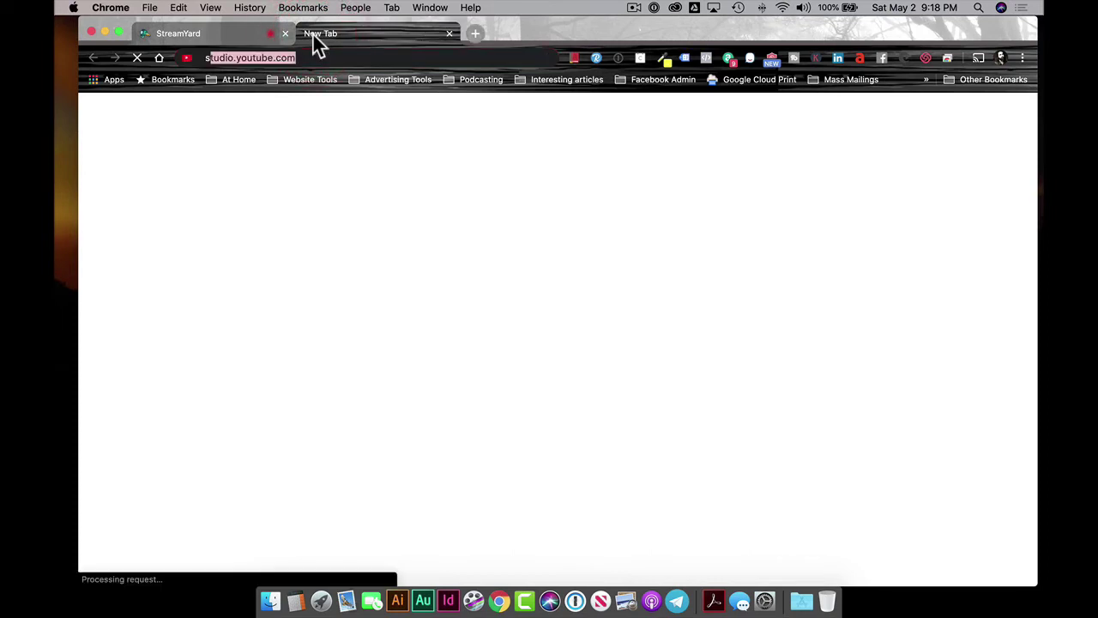
type("tudio")
key("Return")
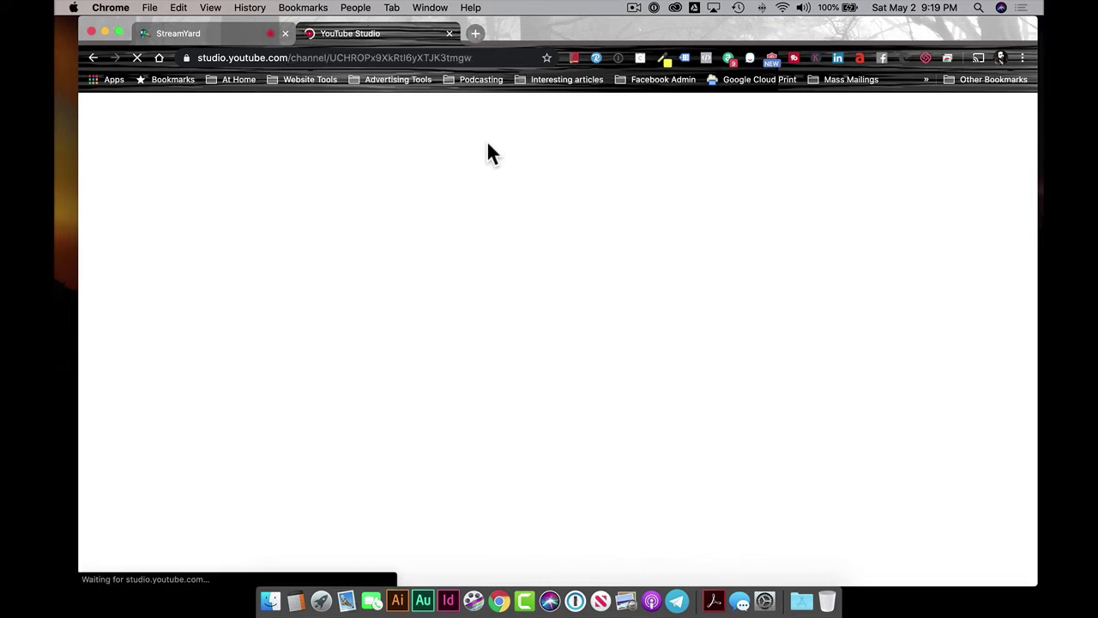
Launch Adobe Audition while the YouTube Studio page loads
left_click(424, 608)
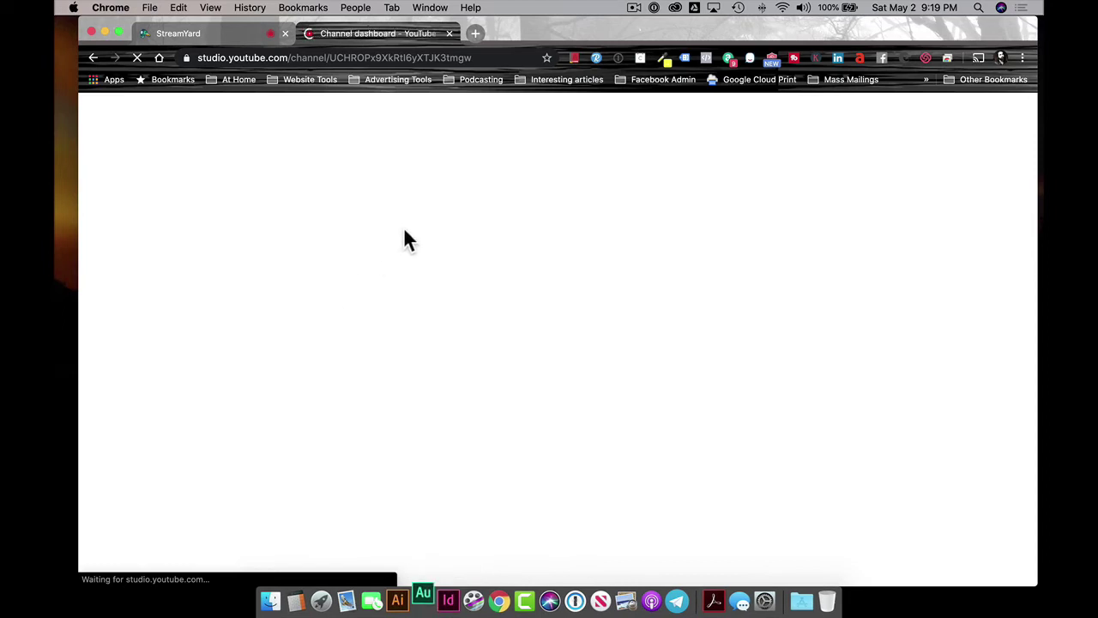
left_click(784, 8)
left_click(785, 9)
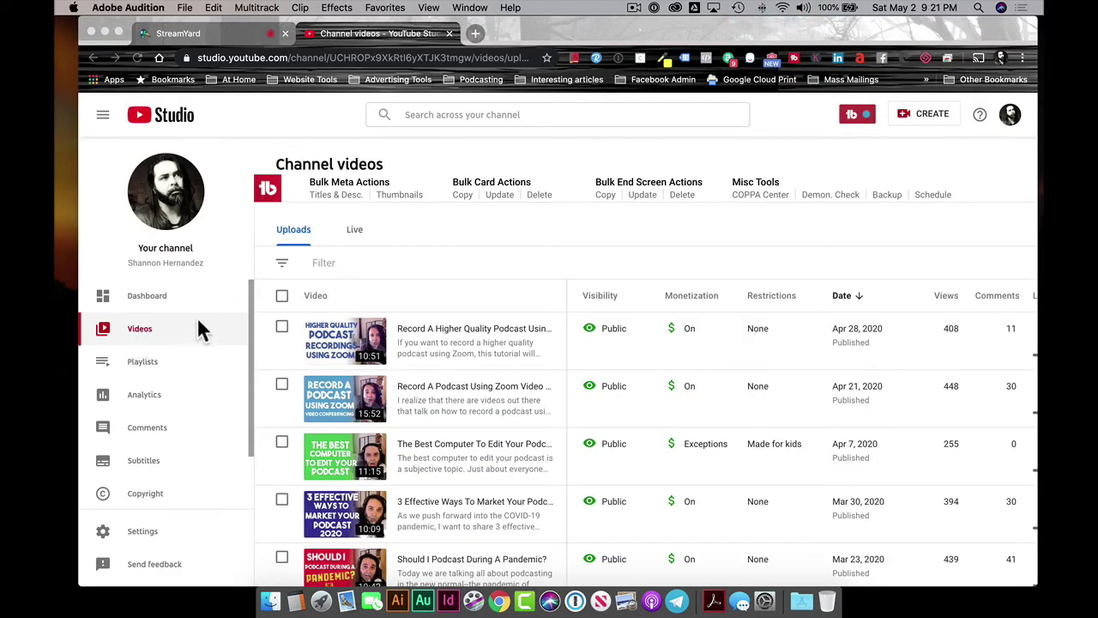
List the channel's live streams and download the Streamyard Test live replay
left_click(460, 259)
left_click(356, 235)
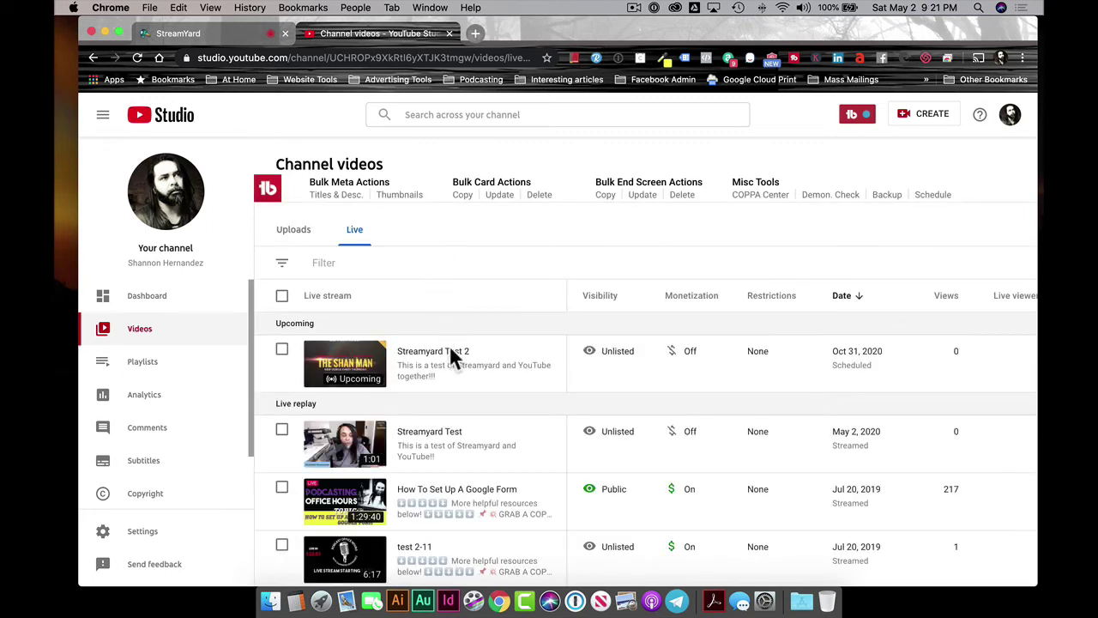
mouse_move(473, 367)
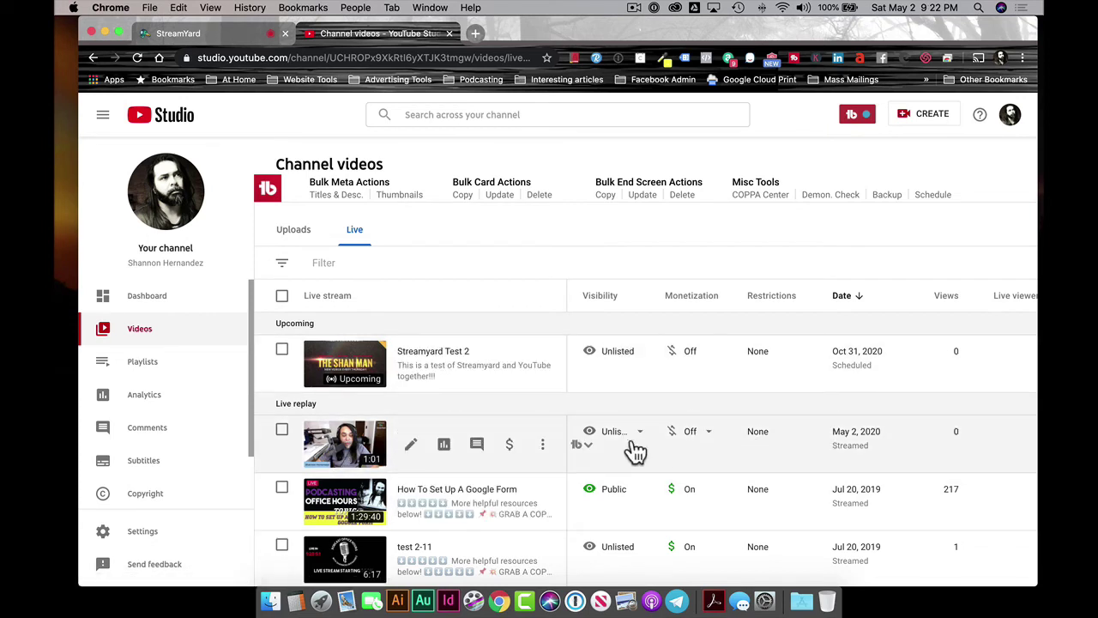
left_click(544, 447)
left_click(545, 447)
scroll(542, 454, "down", 3)
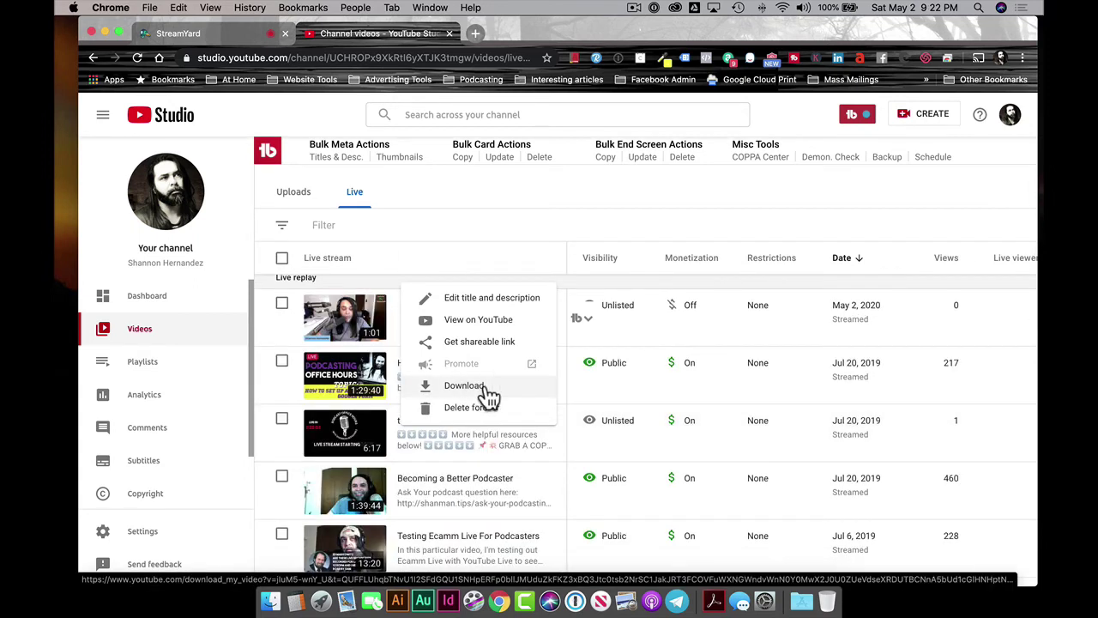
left_click(470, 393)
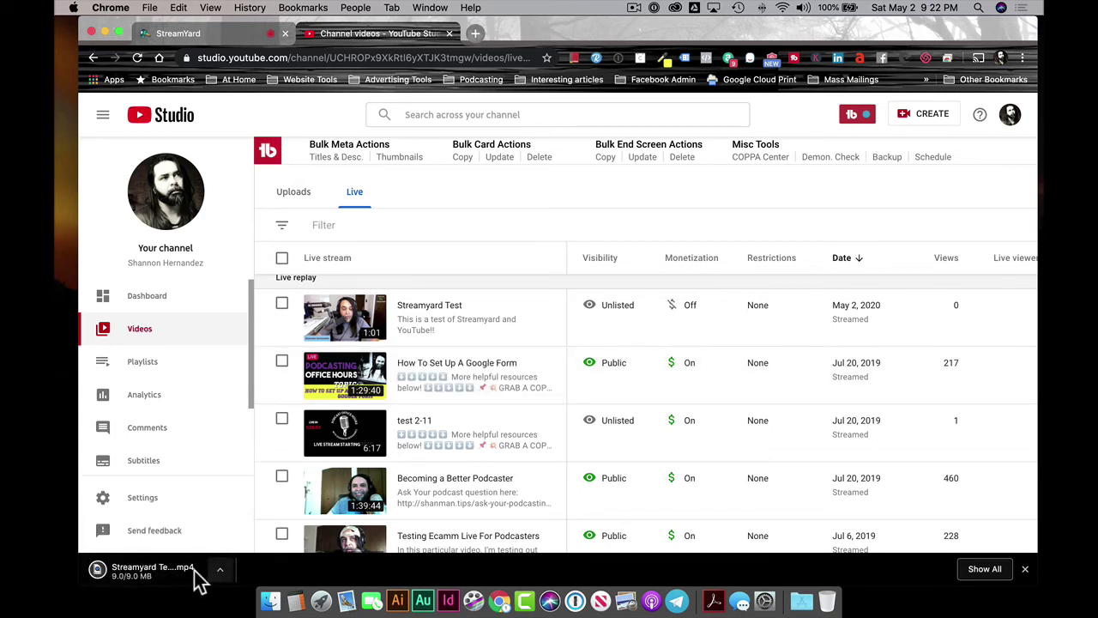
Reveal the downloaded Streamyard Test.mp4 in its folder, and close the folder window
left_click(222, 575)
left_click(247, 549)
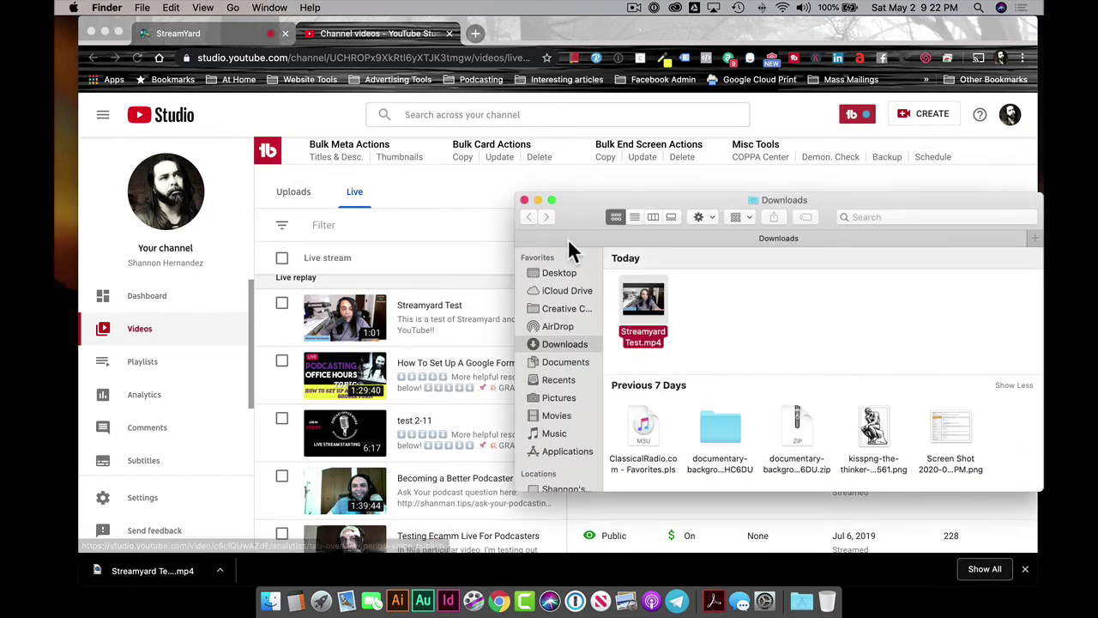
left_click(525, 200)
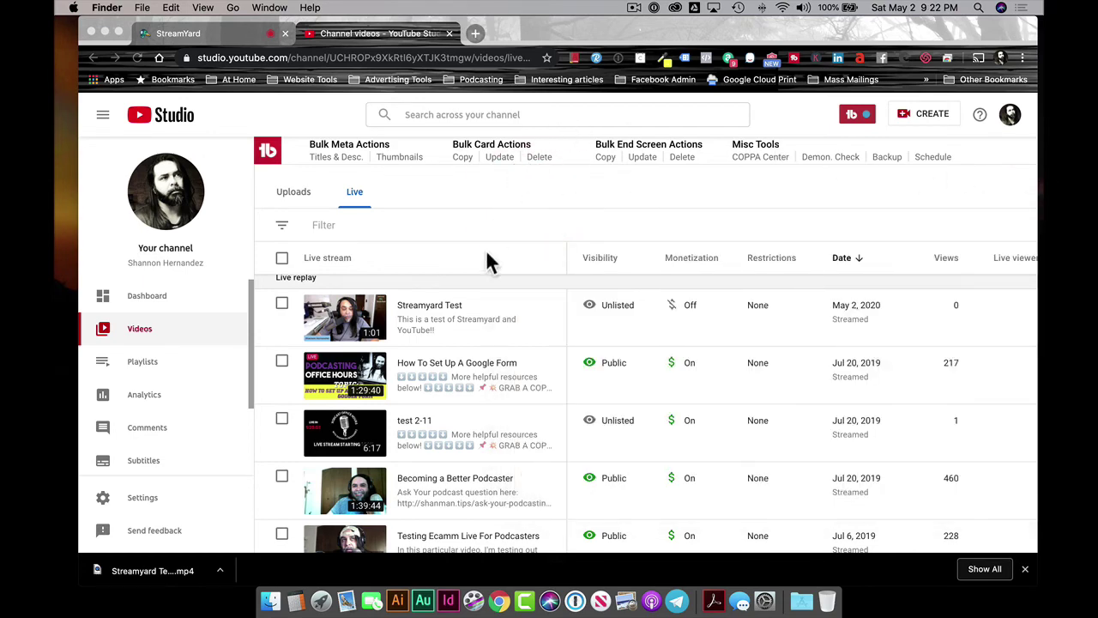
Switch to Adobe Audition, import Streamyard Test.mp4 from the Downloads folder and open its waveform in the editor
left_click(217, 36)
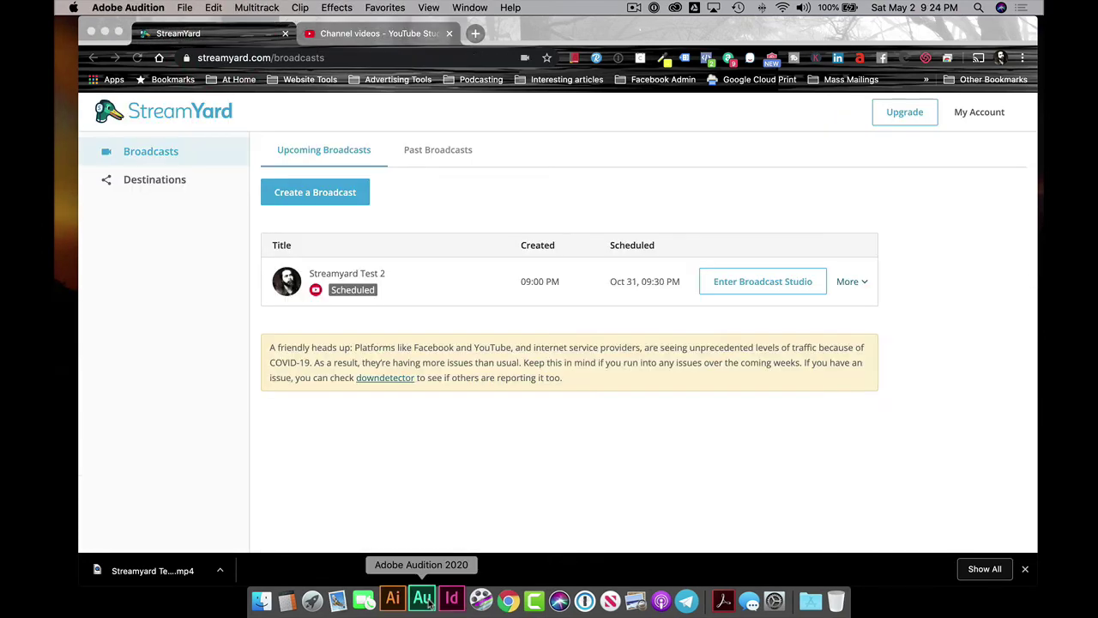
left_click(425, 600)
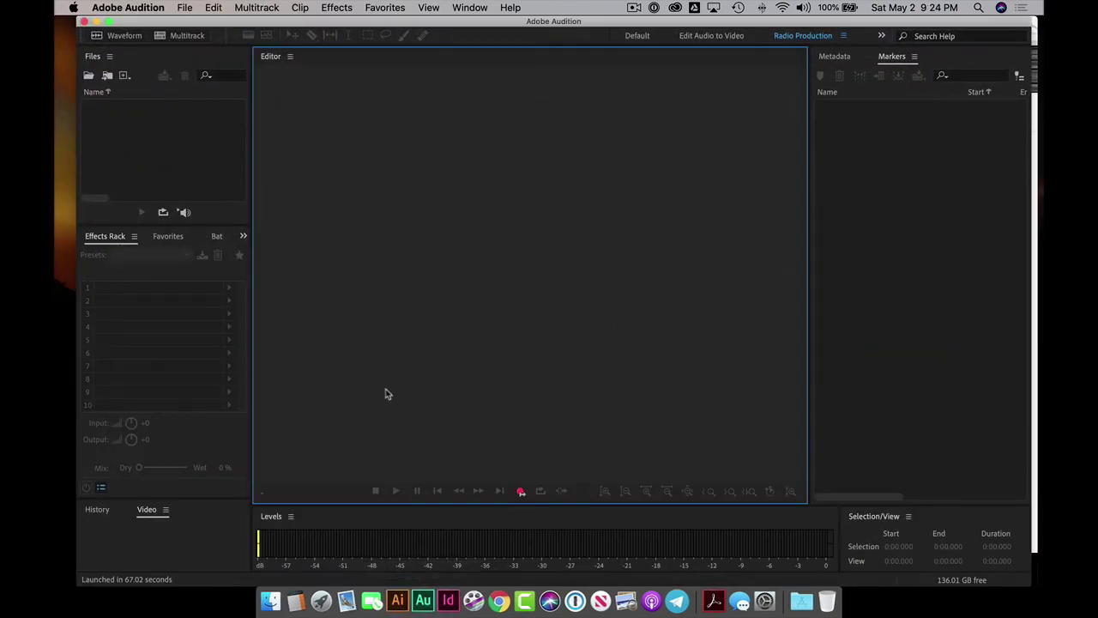
left_click(272, 601)
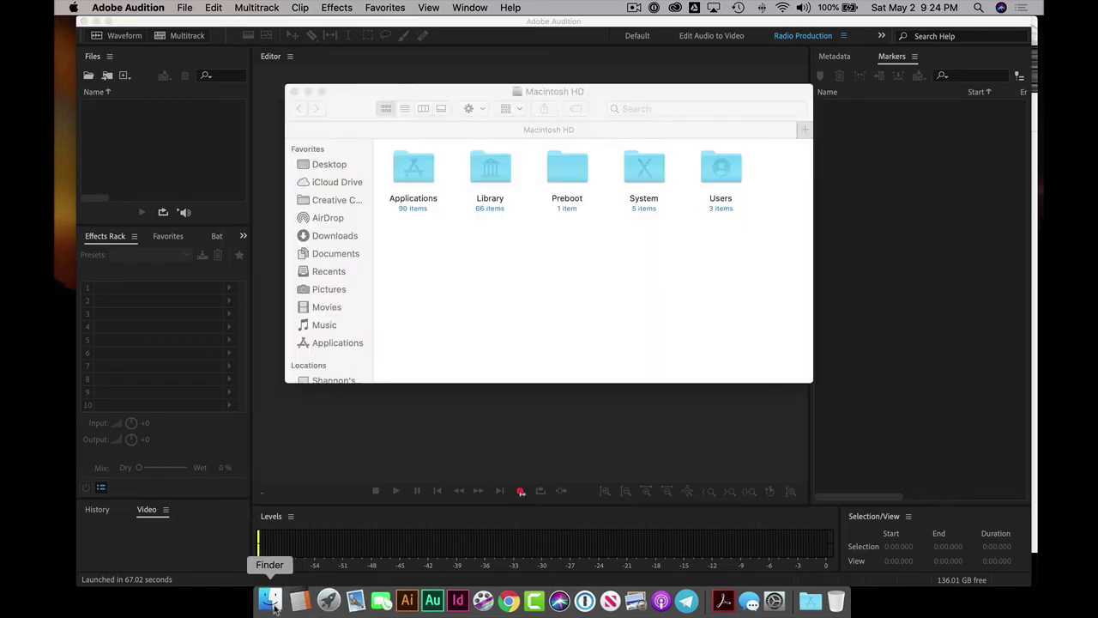
left_click(332, 237)
left_click_drag(431, 193, 144, 139)
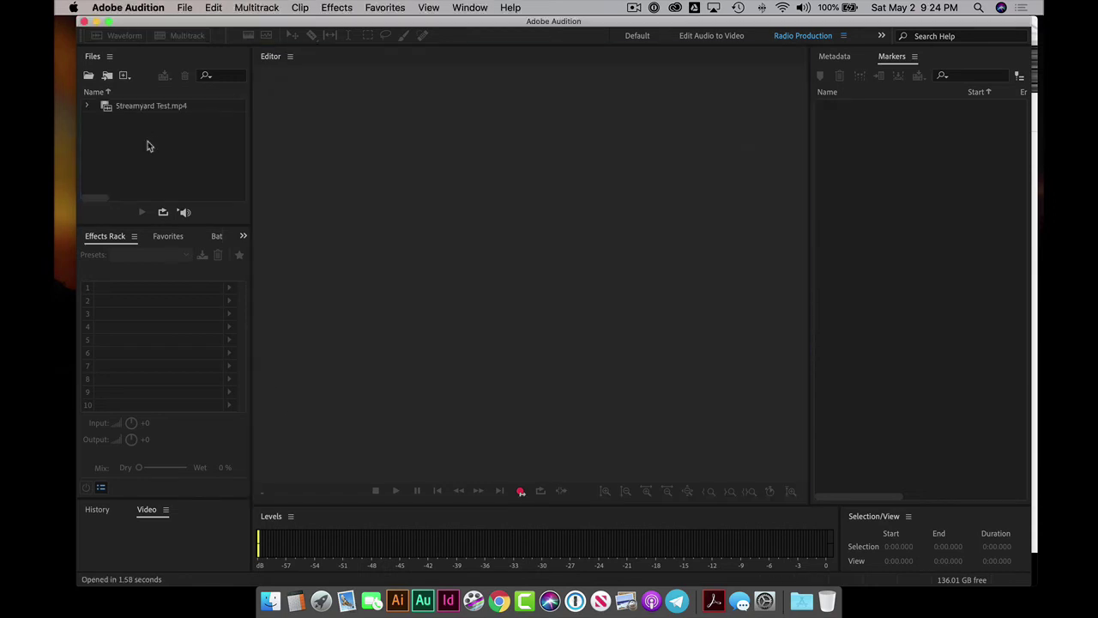
left_click(158, 109)
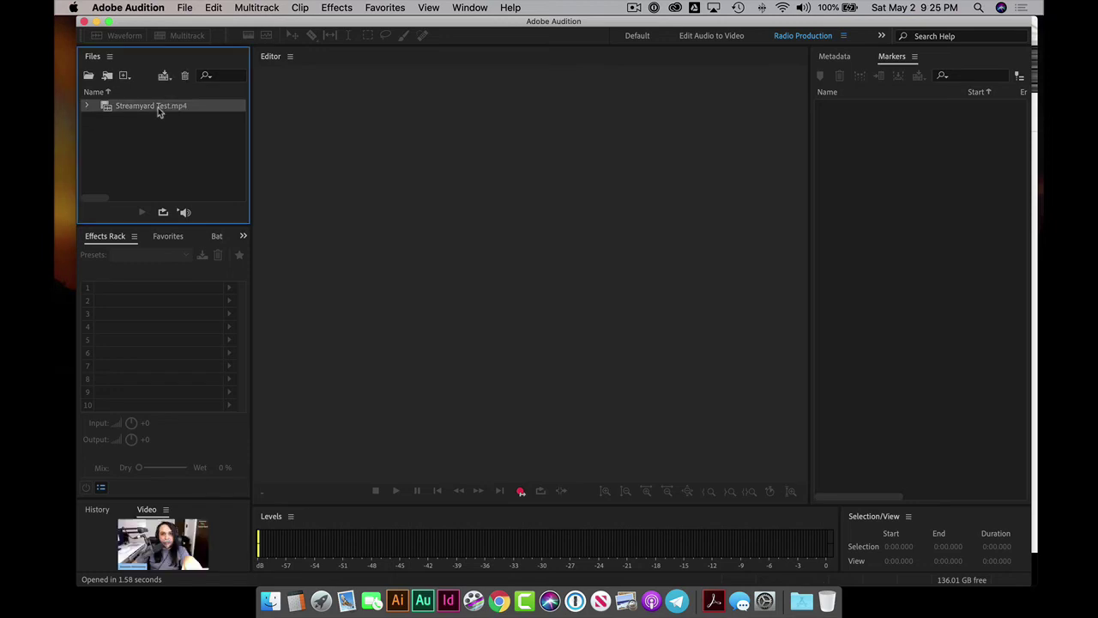
double_click(158, 107)
Play two short passages of the recording, starting at about 23 and 32 seconds, to check the audio
left_click(447, 197)
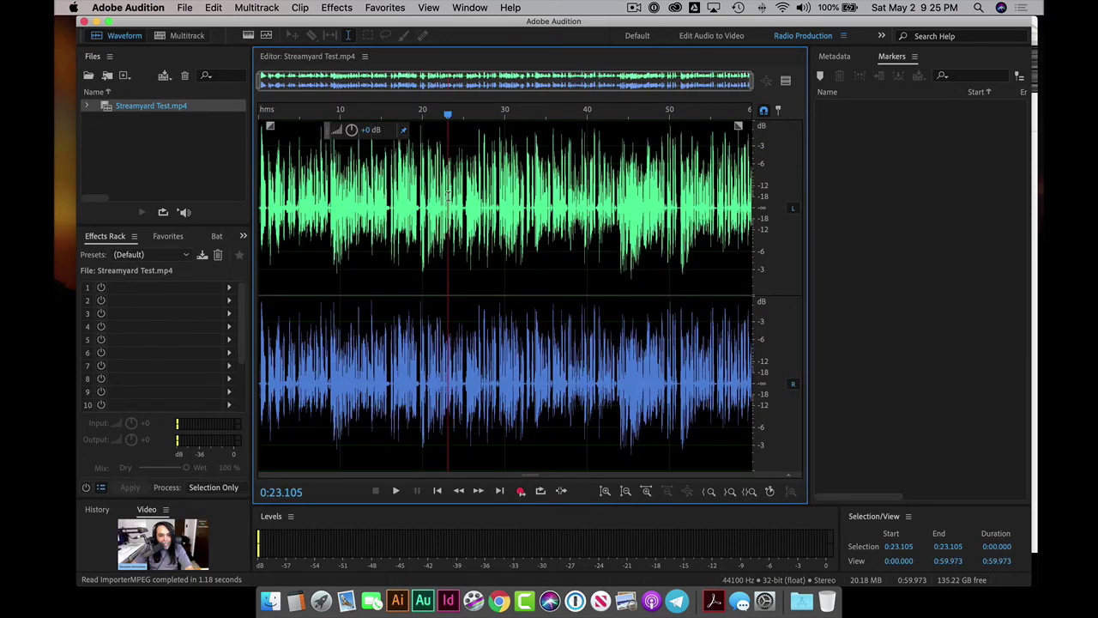
key("space")
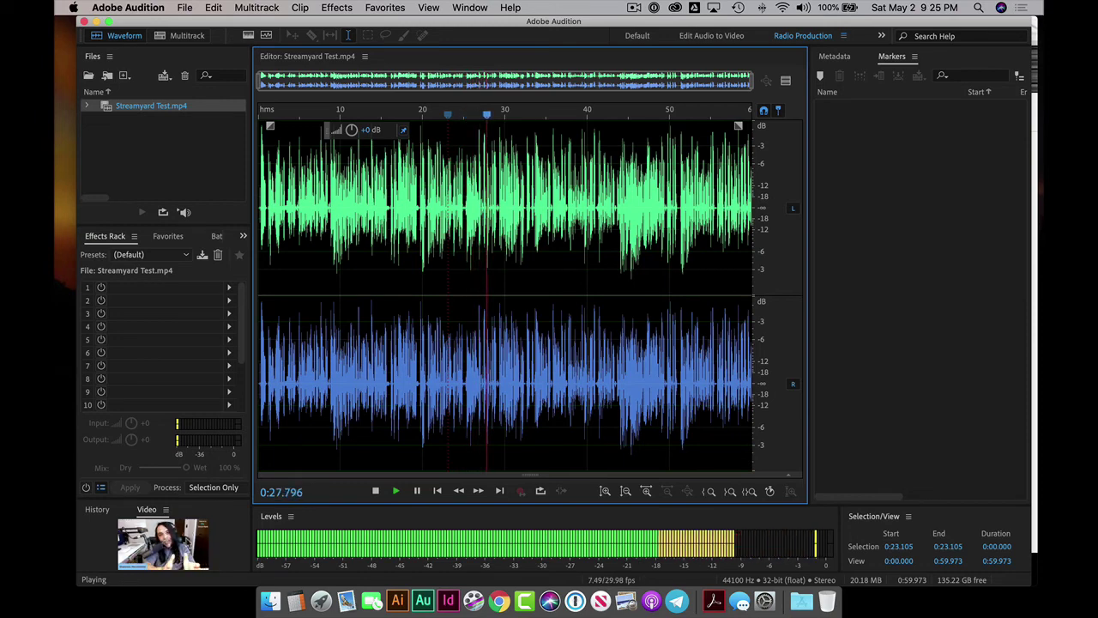
key("space")
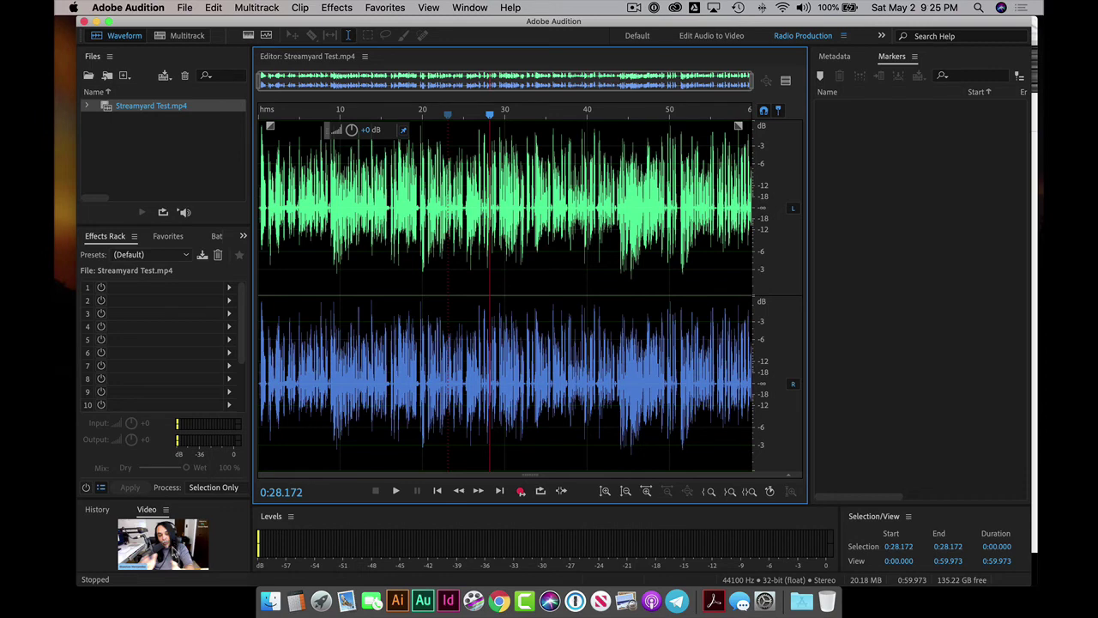
left_click(519, 263)
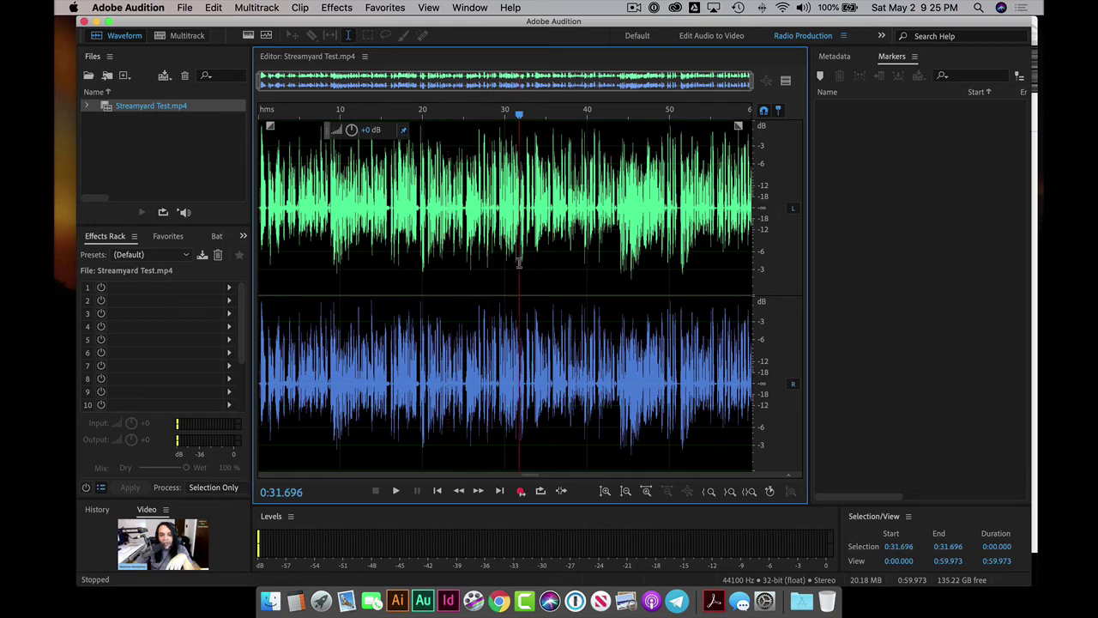
key("space")
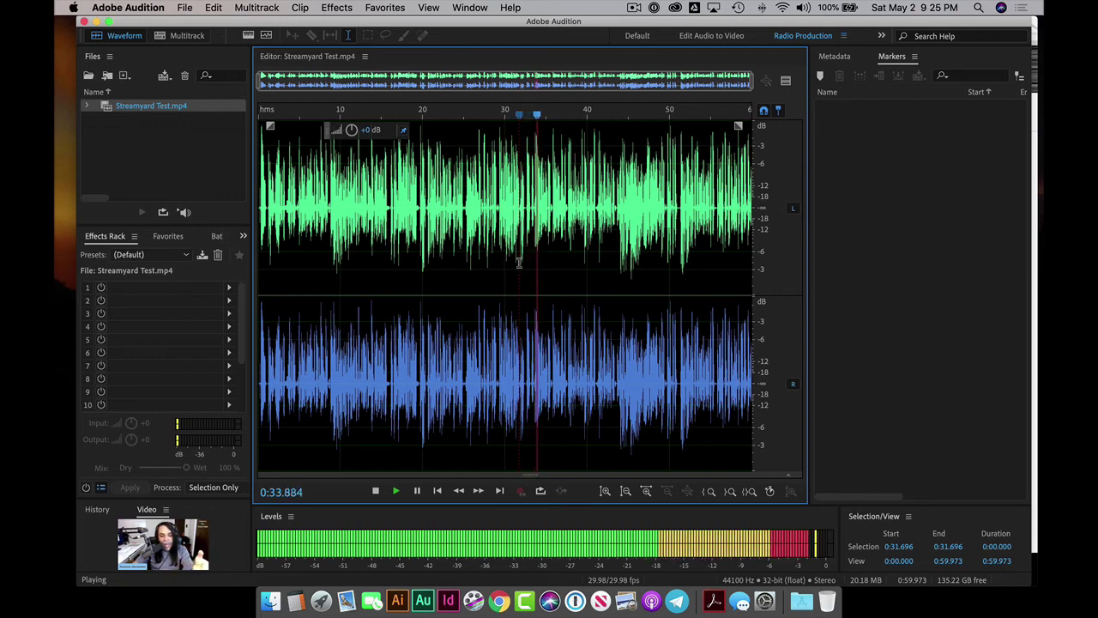
key("space")
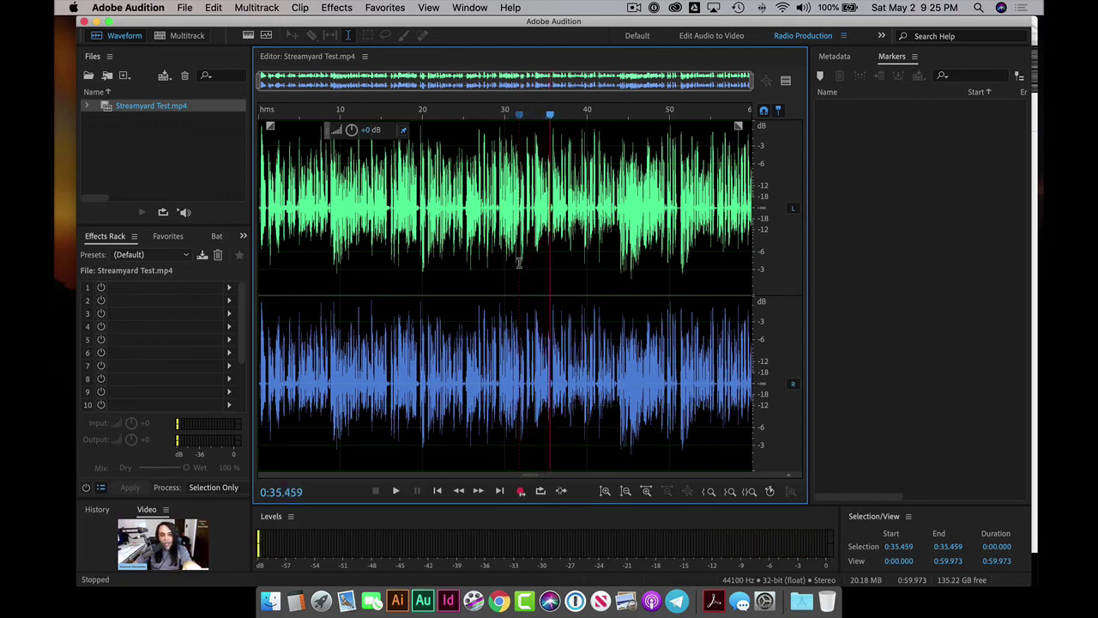